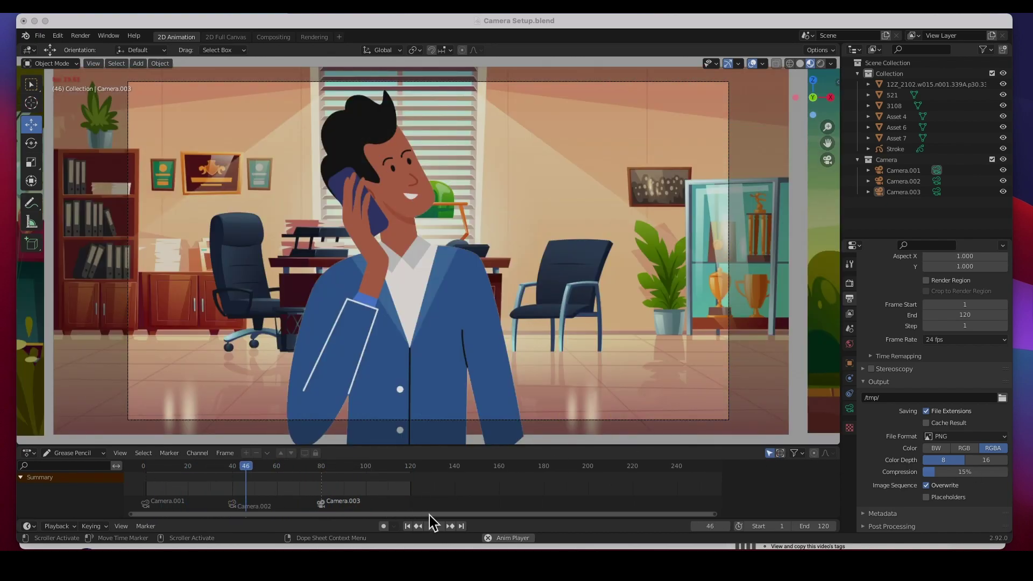
Stop the animation playback, switch to the browser and preview the tutorial video on going from scene to scene by adding markers.
{"action": "left_click", "coordinate": [435, 527]}
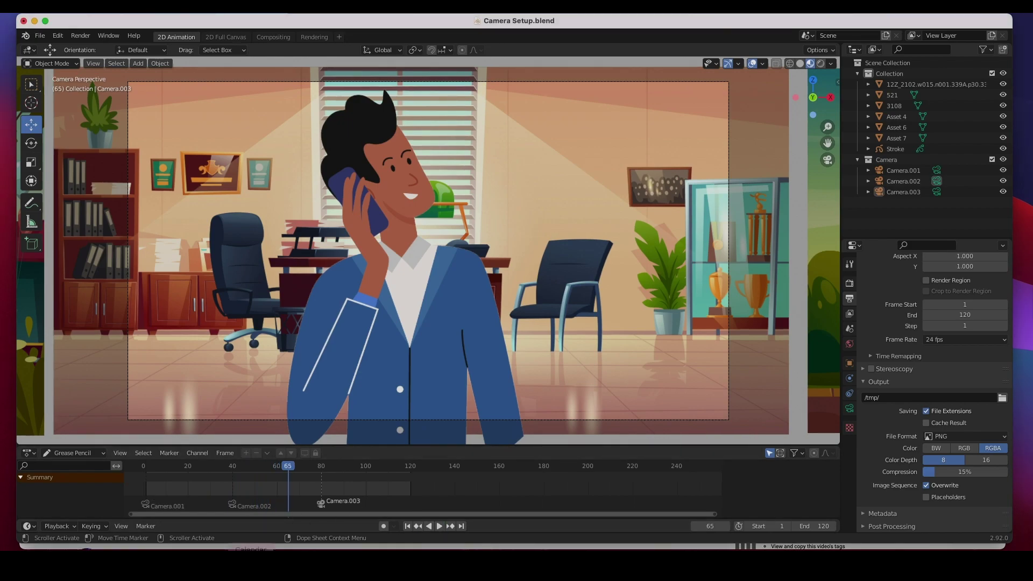
{"action": "left_click", "coordinate": [246, 547]}
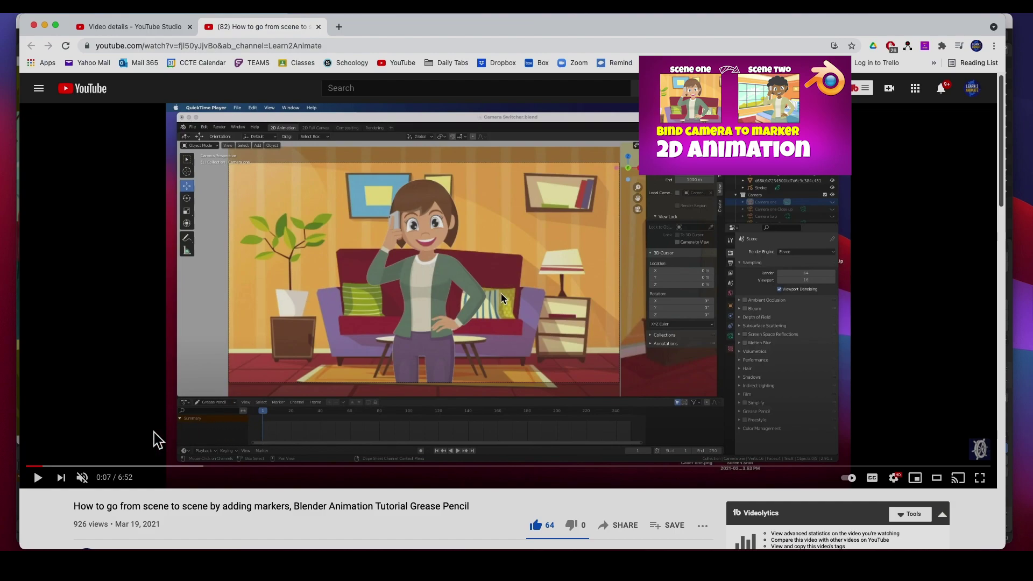
{"action": "left_click", "coordinate": [41, 467]}
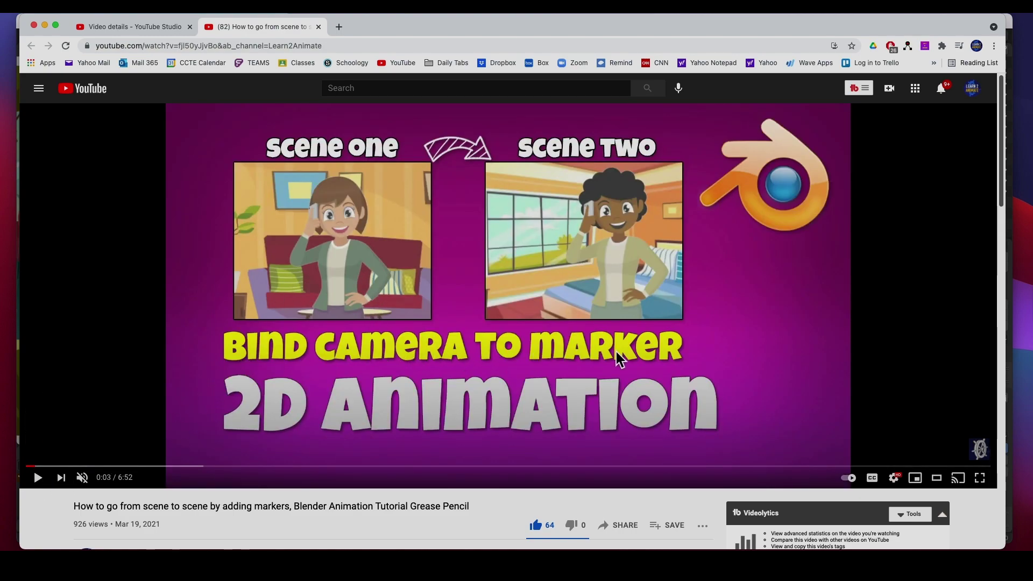
{"action": "left_click", "coordinate": [37, 478]}
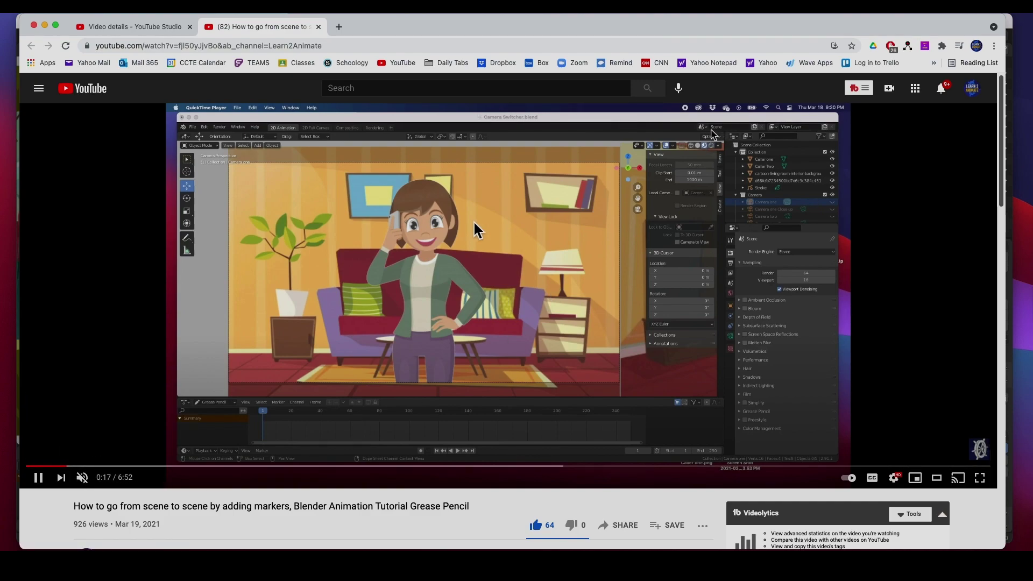
{"action": "left_click_drag", "start_coordinate": [80, 466], "coordinate": [171, 466]}
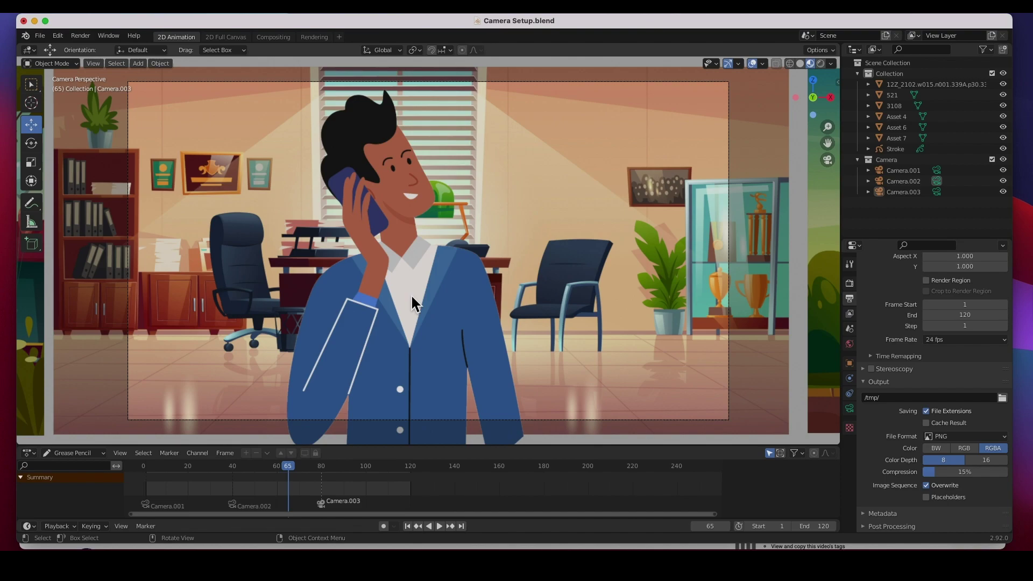
Return to Blender and examine the three background scenes and their cameras from outside the camera view.
{"action": "scroll", "coordinate": [412, 296], "scroll_direction": "down", "scroll_amount": 6}
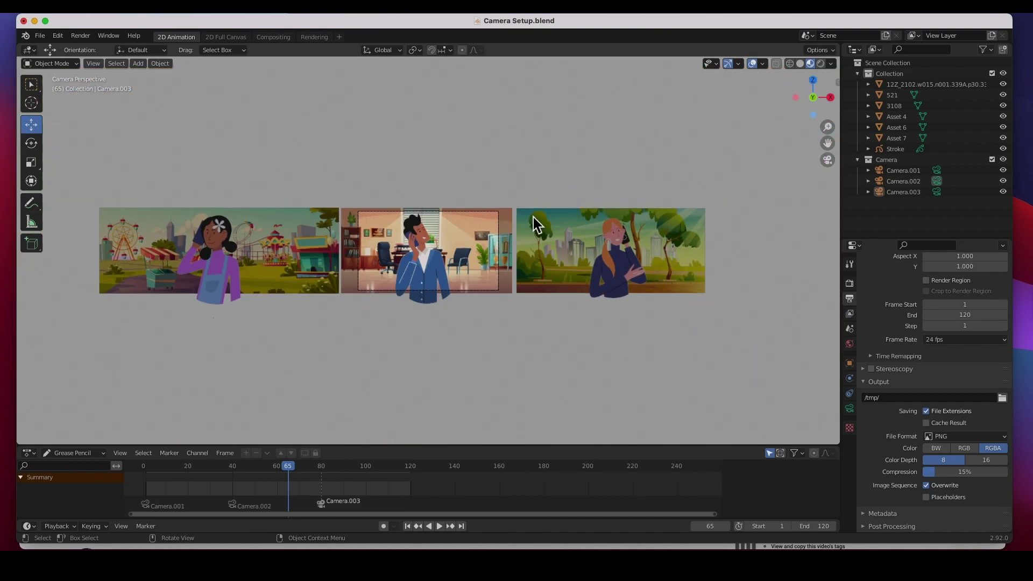
{"action": "middle_click_drag", "start_coordinate": [523, 184], "coordinate": [453, 244]}
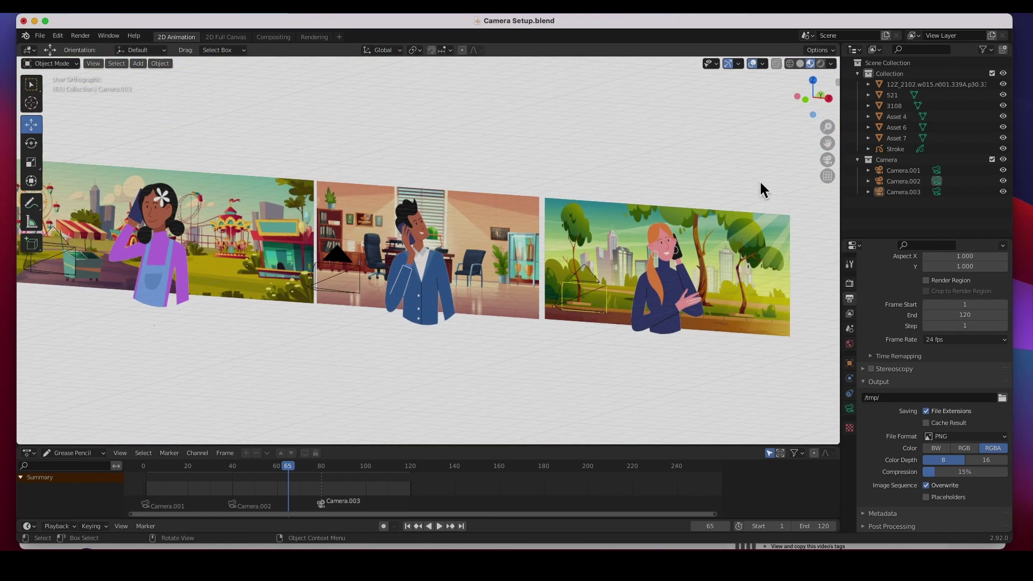
{"action": "scroll", "coordinate": [408, 323], "scroll_direction": "down", "scroll_amount": 3}
{"action": "middle_click_drag", "start_coordinate": [538, 305], "coordinate": [325, 353]}
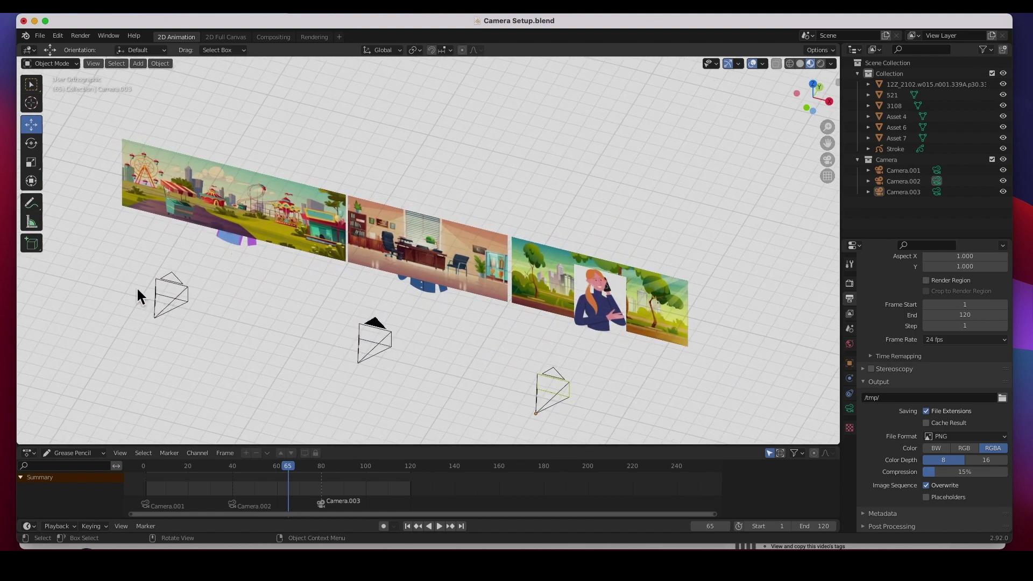
{"action": "middle_click_drag", "start_coordinate": [487, 280], "coordinate": [529, 268]}
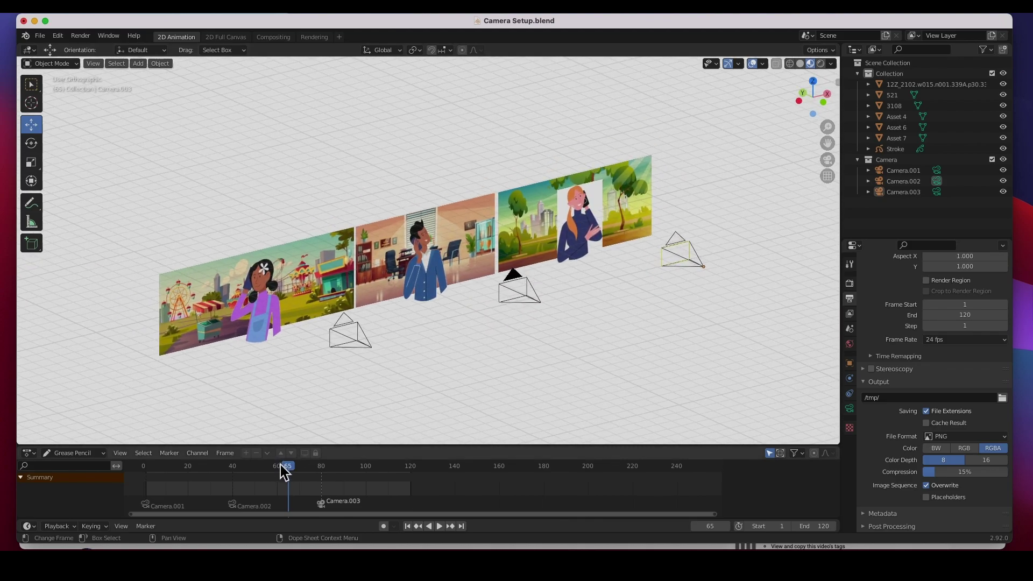
Play the animation from the first frame to watch the active camera switch at the timeline markers, then stop playback.
{"action": "left_click_drag", "start_coordinate": [238, 469], "coordinate": [146, 485]}
{"action": "key", "text": "space"}
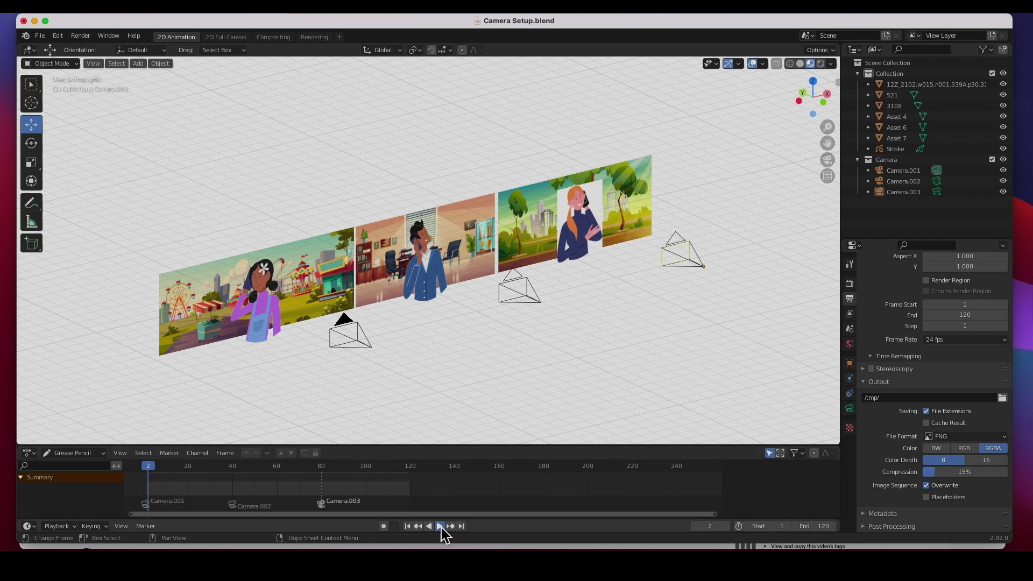
{"action": "left_click", "coordinate": [440, 527]}
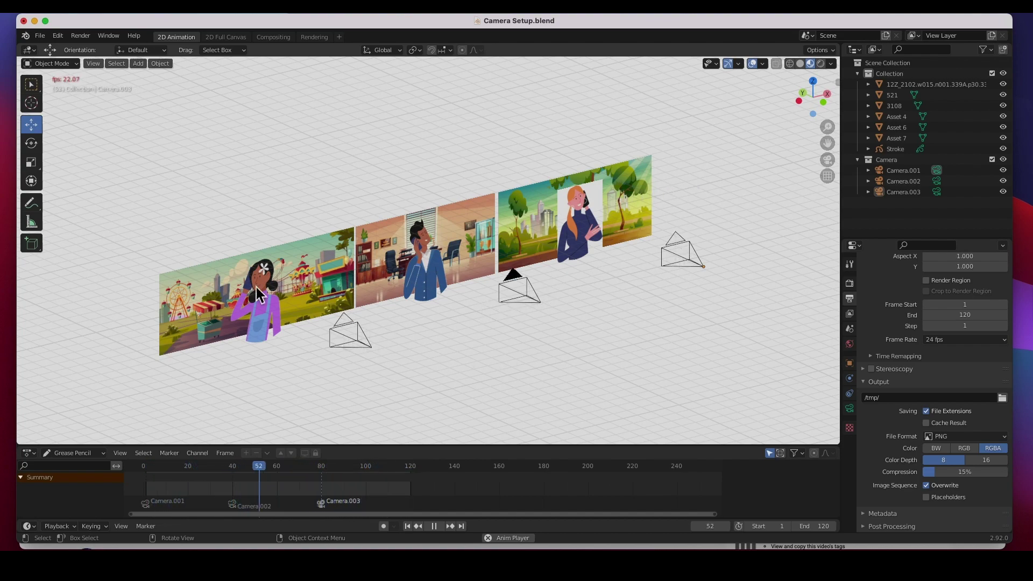
{"action": "middle_click_drag", "start_coordinate": [633, 254], "coordinate": [399, 458]}
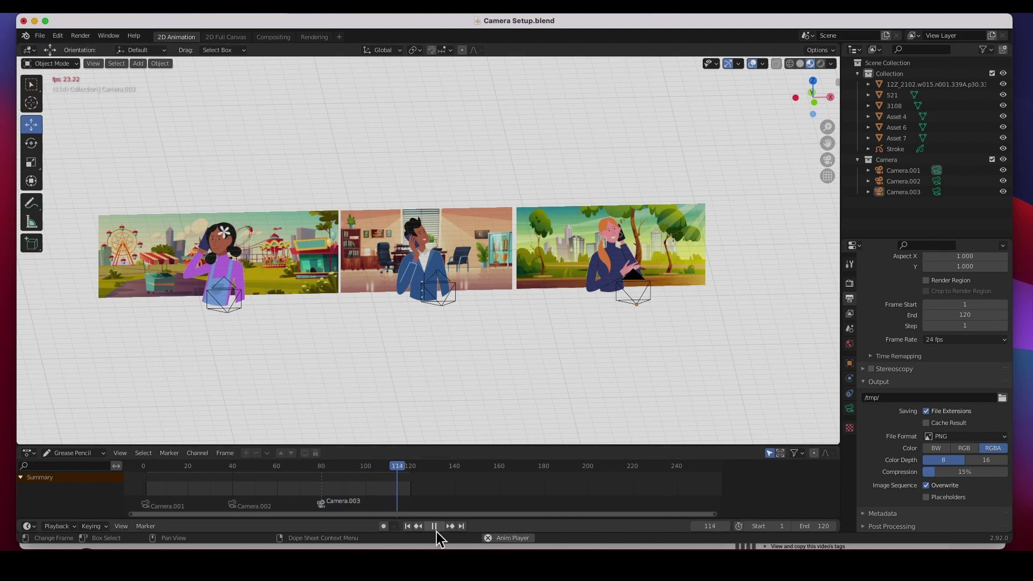
{"action": "key", "text": "Escape"}
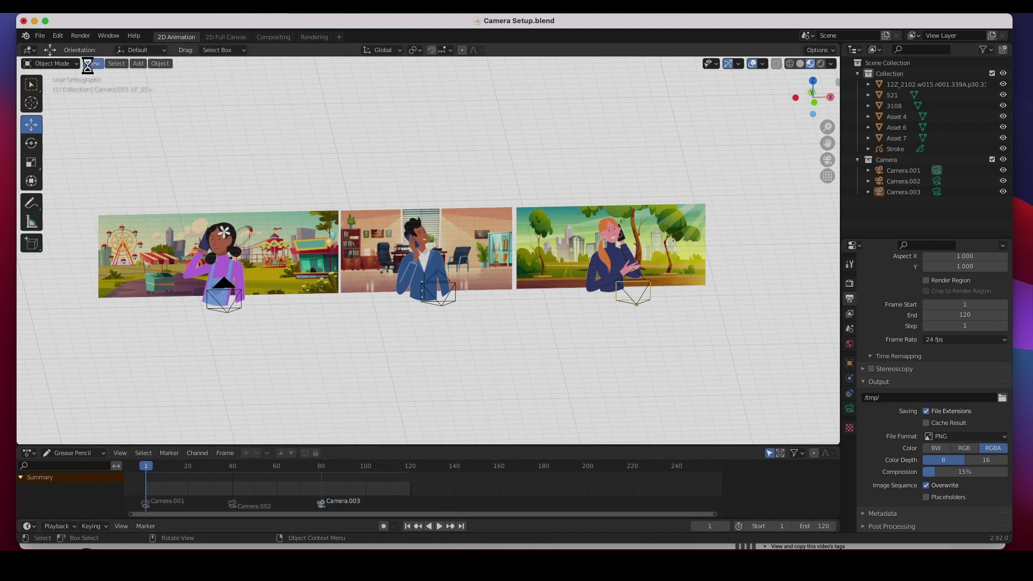
Save the Camera Setup file and start a new 2D Animation file.
{"action": "key", "text": "super+s"}
{"action": "left_click", "coordinate": [41, 36]}
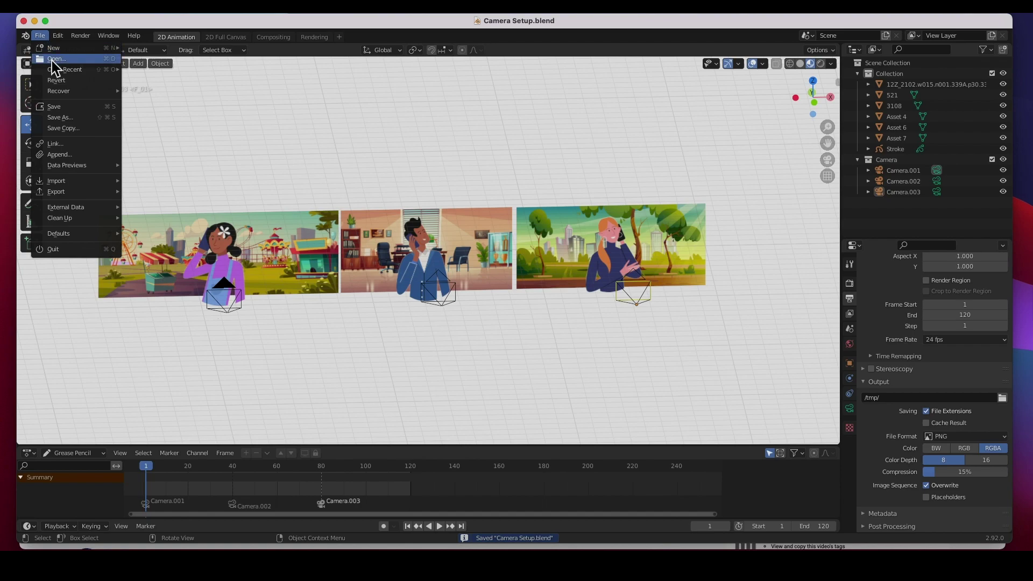
{"action": "mouse_move", "coordinate": [57, 50]}
{"action": "left_click", "coordinate": [160, 60]}
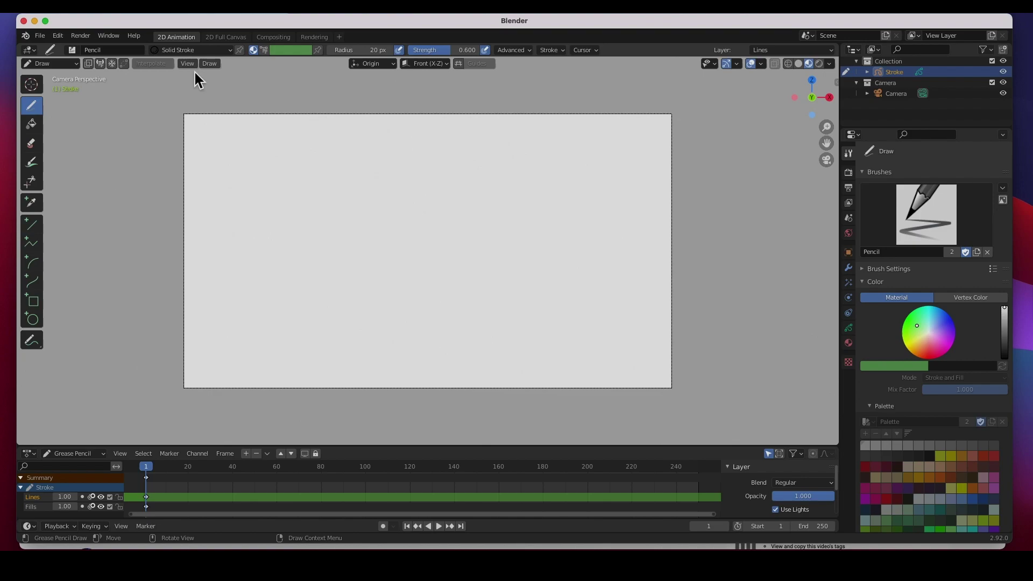
Switch to Object Mode and import Amusement Park.jpg from the Desktop's Camera setup folder as an image plane.
{"action": "left_click", "coordinate": [62, 63]}
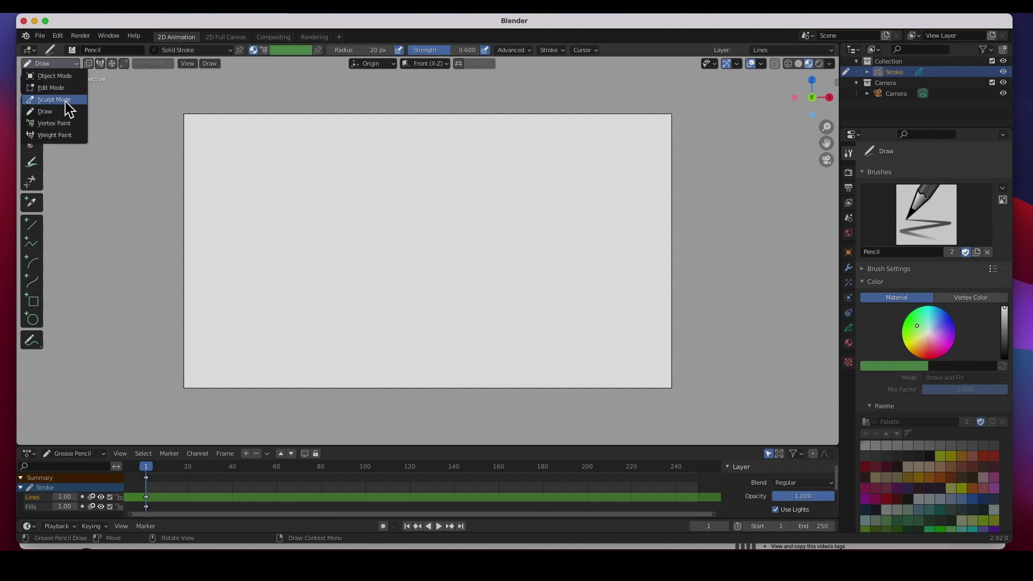
{"action": "left_click", "coordinate": [59, 76]}
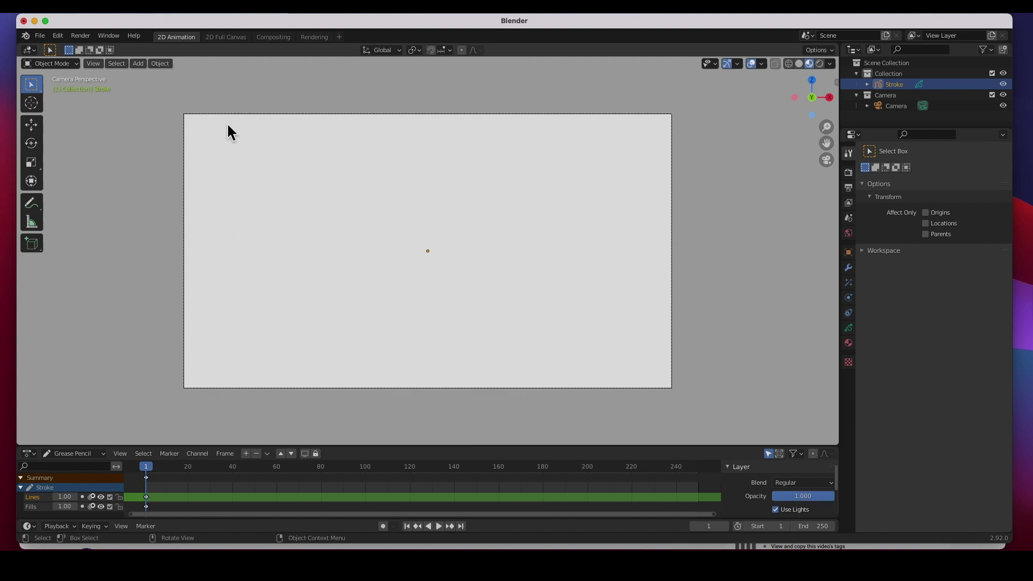
{"action": "left_click", "coordinate": [141, 65]}
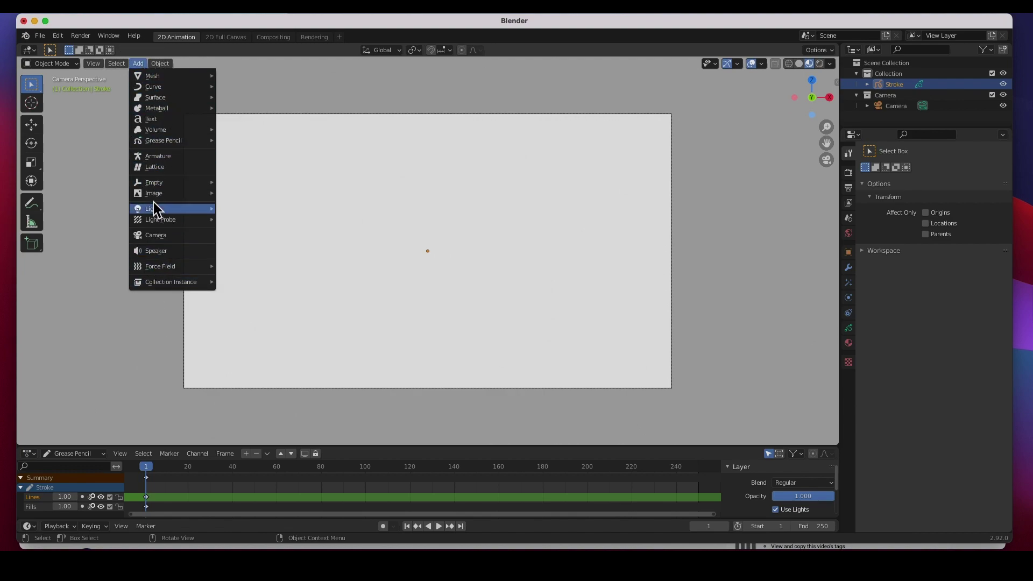
{"action": "mouse_move", "coordinate": [155, 206]}
{"action": "mouse_move", "coordinate": [206, 195]}
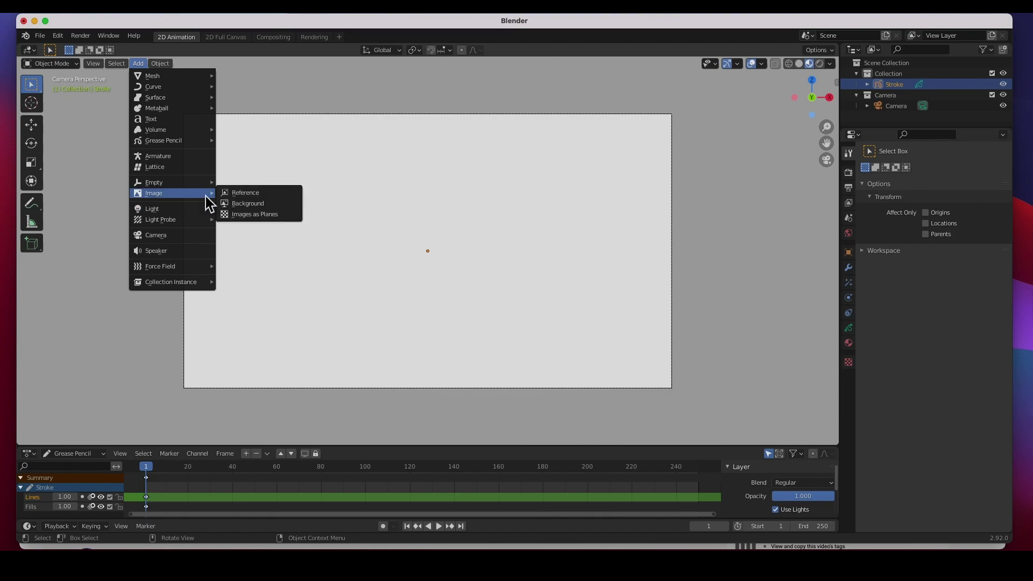
{"action": "left_click", "coordinate": [260, 212]}
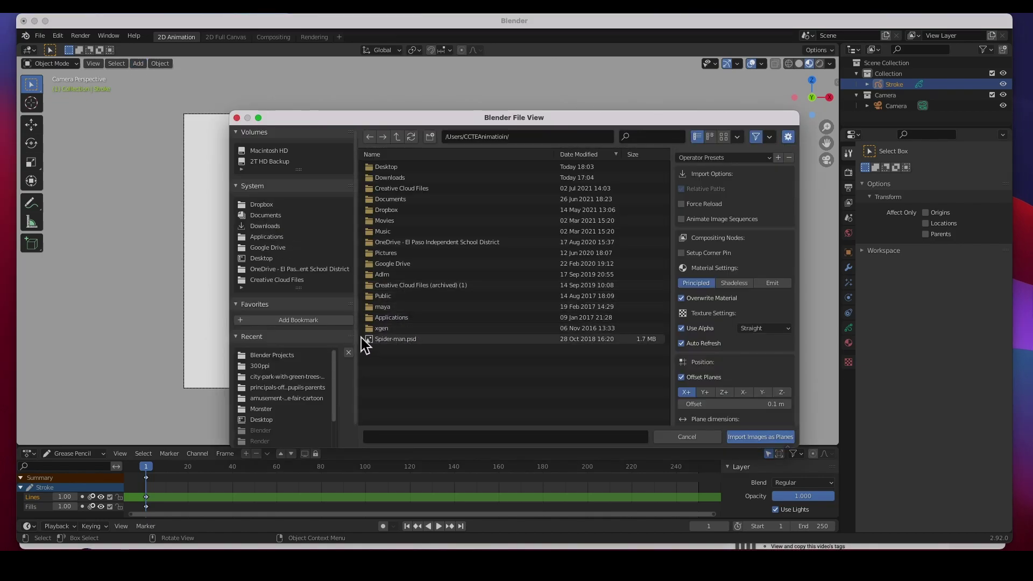
{"action": "left_click", "coordinate": [263, 259]}
{"action": "double_click", "coordinate": [398, 168]}
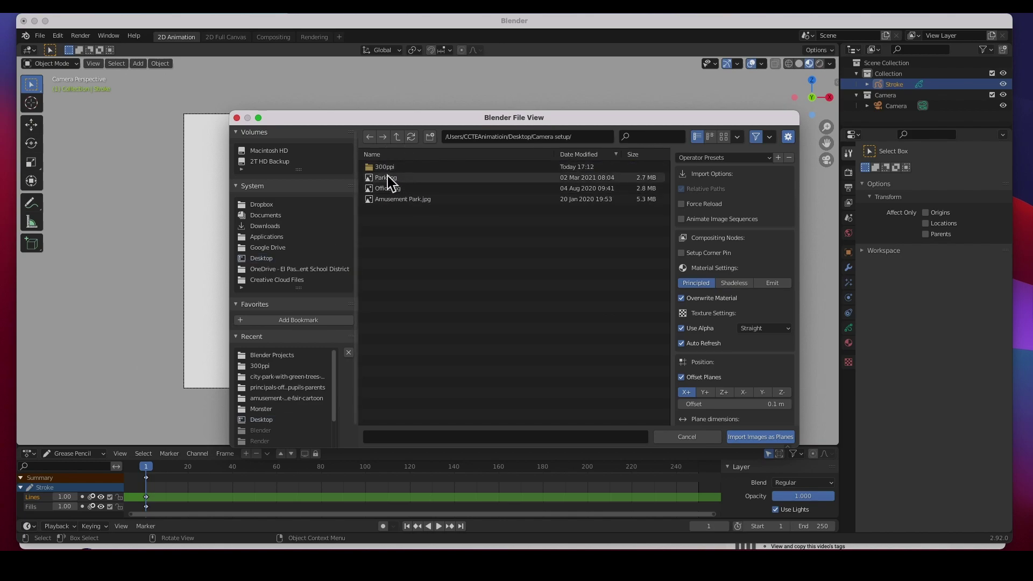
{"action": "left_click", "coordinate": [387, 203]}
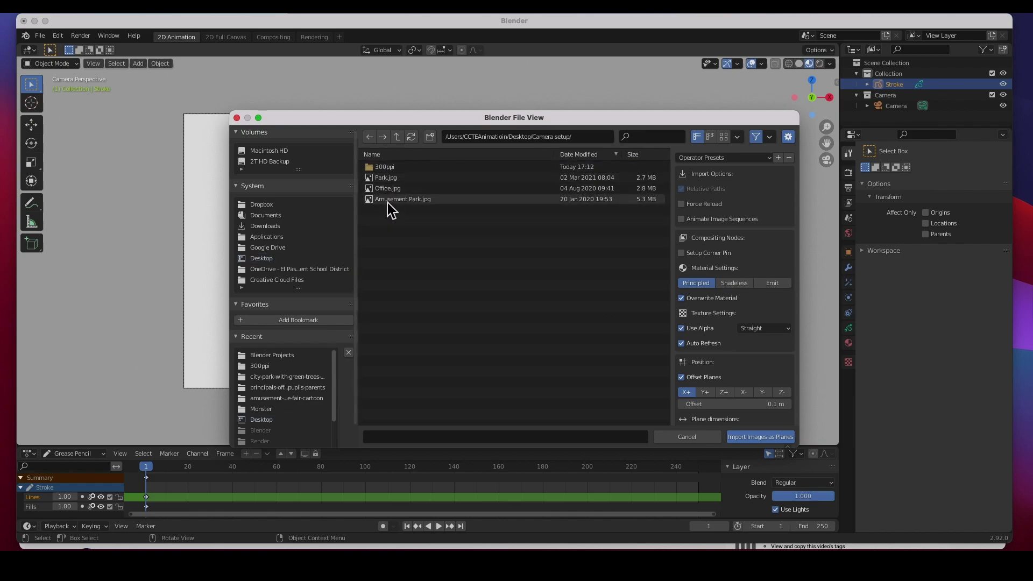
{"action": "left_click", "coordinate": [758, 437]}
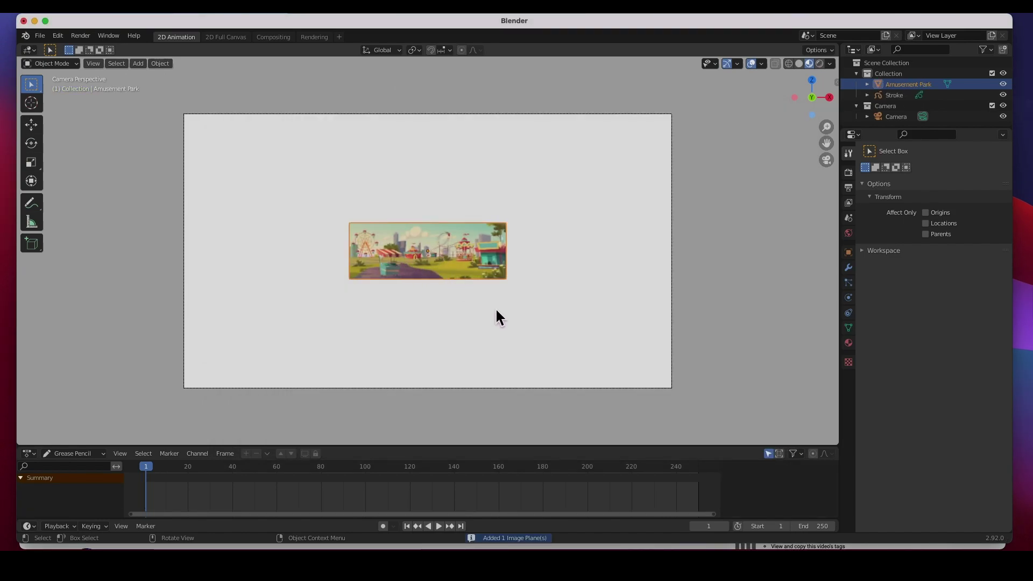
Scale the amusement park plane up to cover the camera frame and move it to the left, completely outside the frame.
{"action": "key", "text": "s"}
{"action": "left_click", "coordinate": [826, 64]}
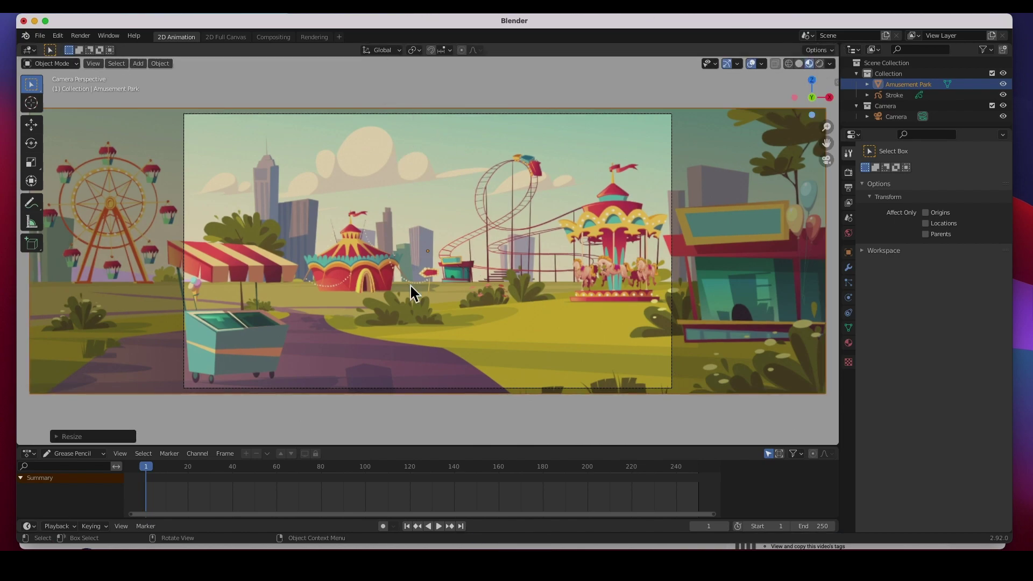
{"action": "scroll", "coordinate": [429, 212], "scroll_direction": "down", "scroll_amount": 3}
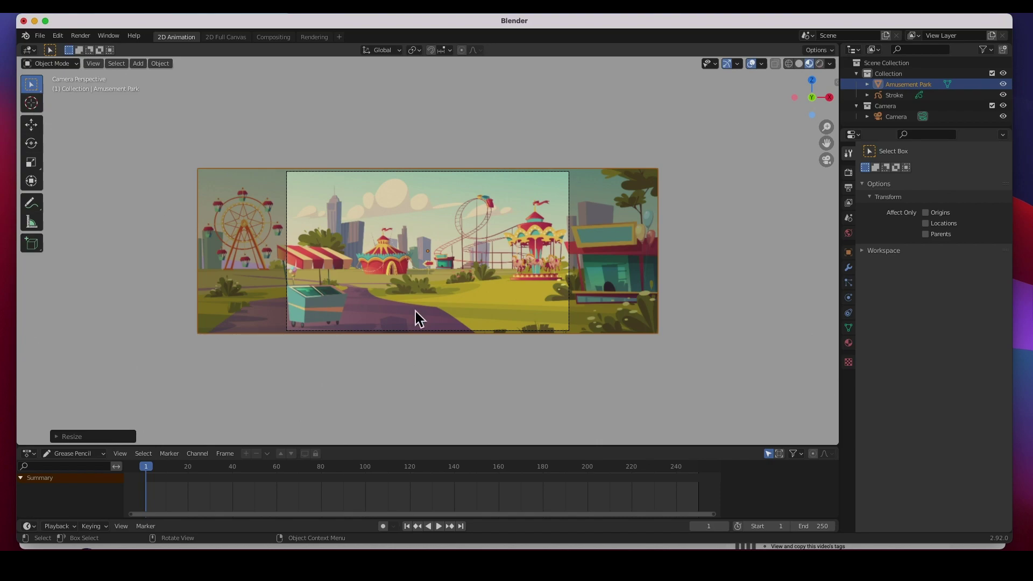
{"action": "left_click", "coordinate": [30, 124]}
{"action": "left_click_drag", "start_coordinate": [467, 251], "coordinate": [80, 240]}
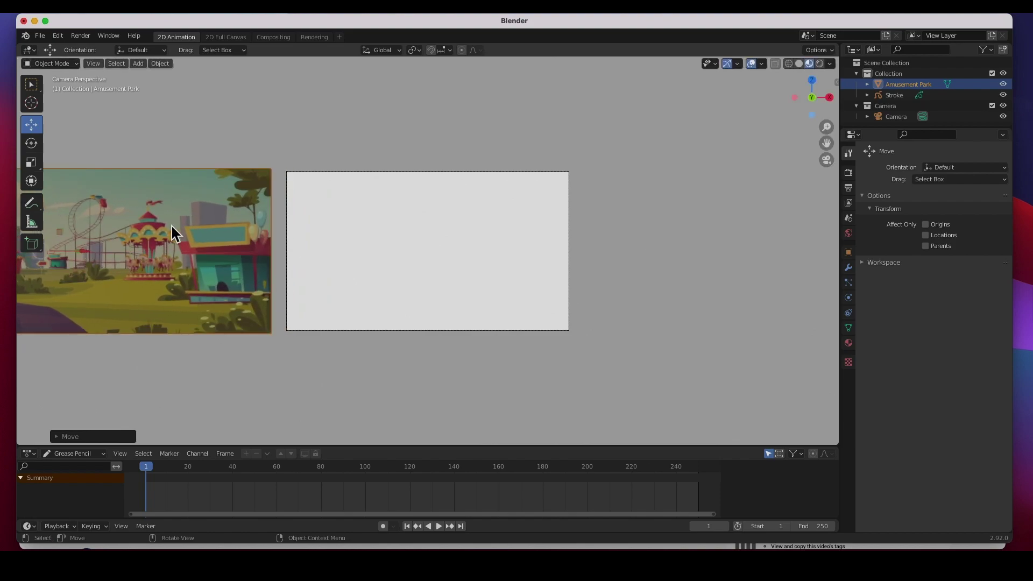
{"action": "left_click", "coordinate": [193, 104]}
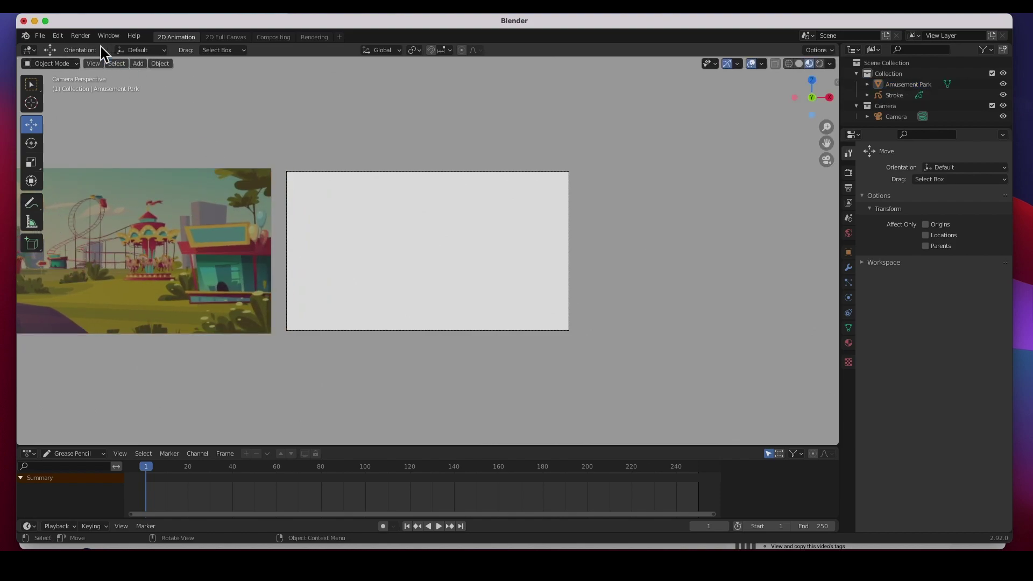
Search the add-on preferences for "image" to check whether the Import Images as Planes add-on is enabled, and close the preferences.
{"action": "left_click", "coordinate": [138, 63]}
{"action": "left_click", "coordinate": [59, 36]}
{"action": "left_click", "coordinate": [89, 191]}
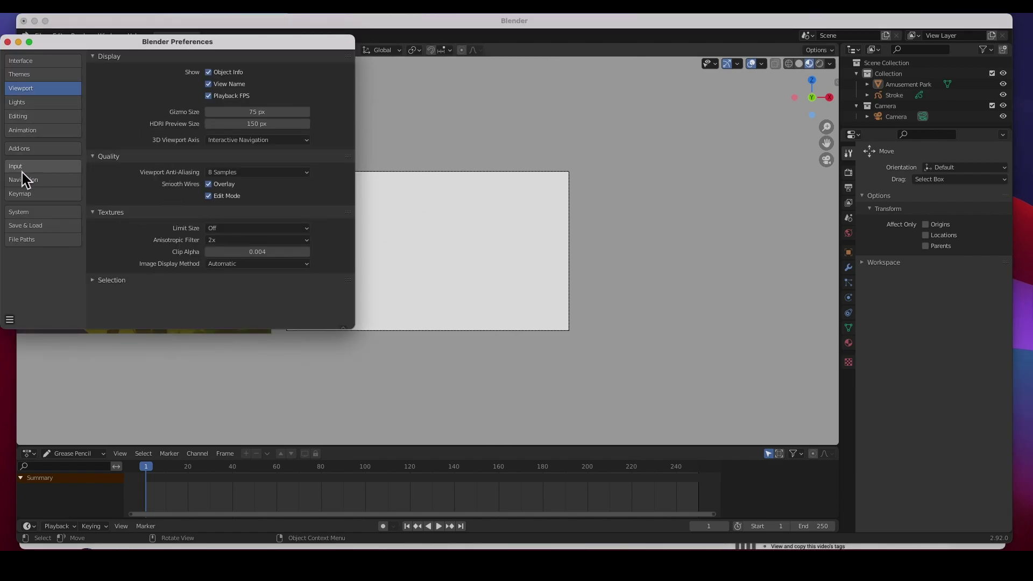
{"action": "left_click", "coordinate": [24, 149]}
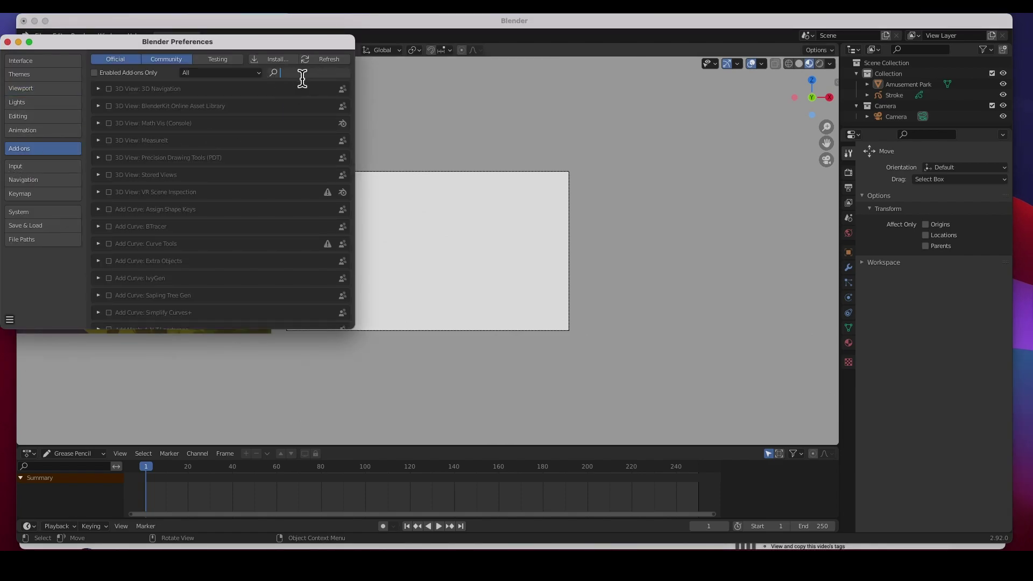
{"action": "type", "text": "image"}
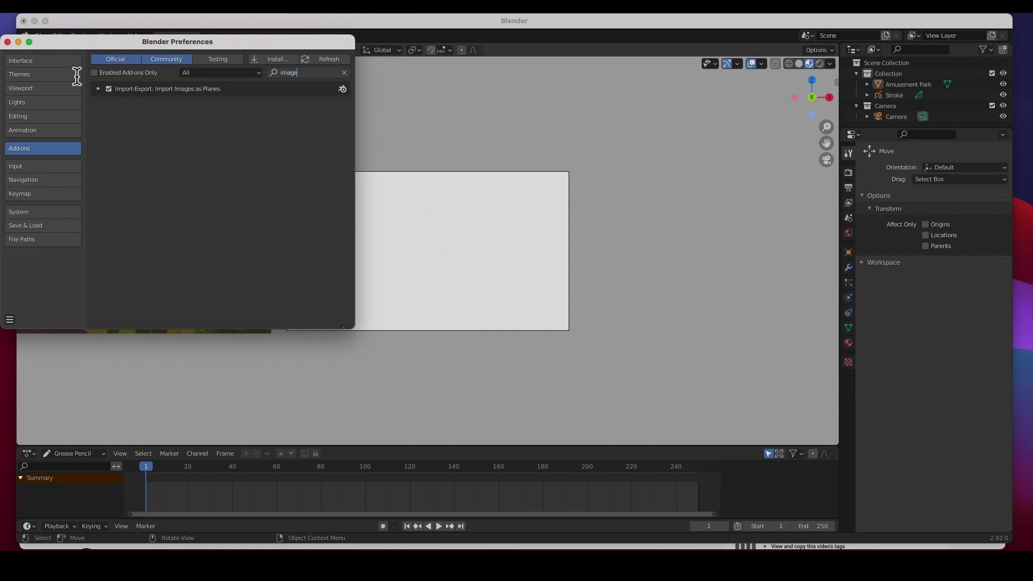
{"action": "left_click", "coordinate": [7, 42]}
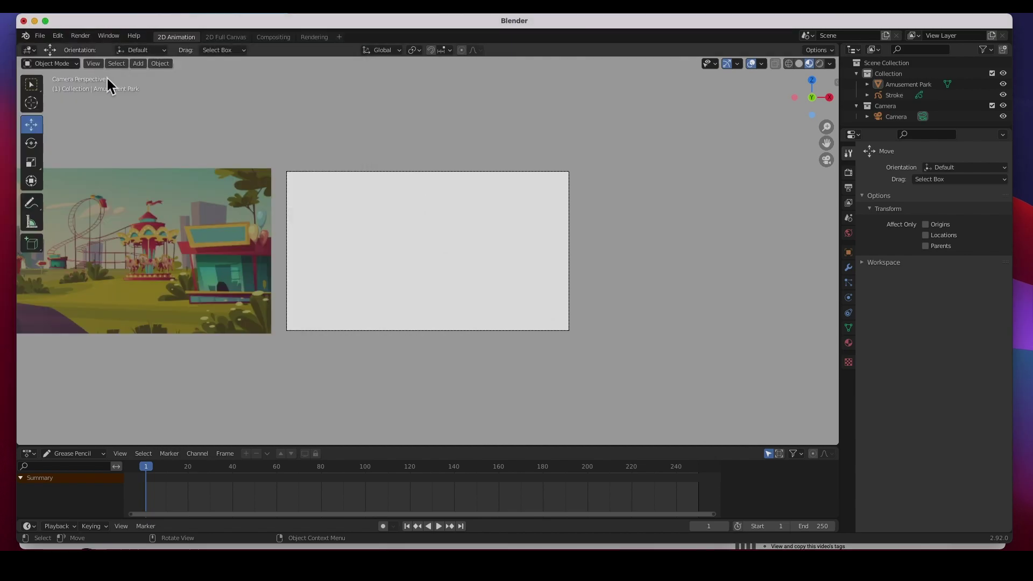
Import Office.jpg from the Desktop's Camera setup folder as an image plane.
{"action": "left_click", "coordinate": [138, 65]}
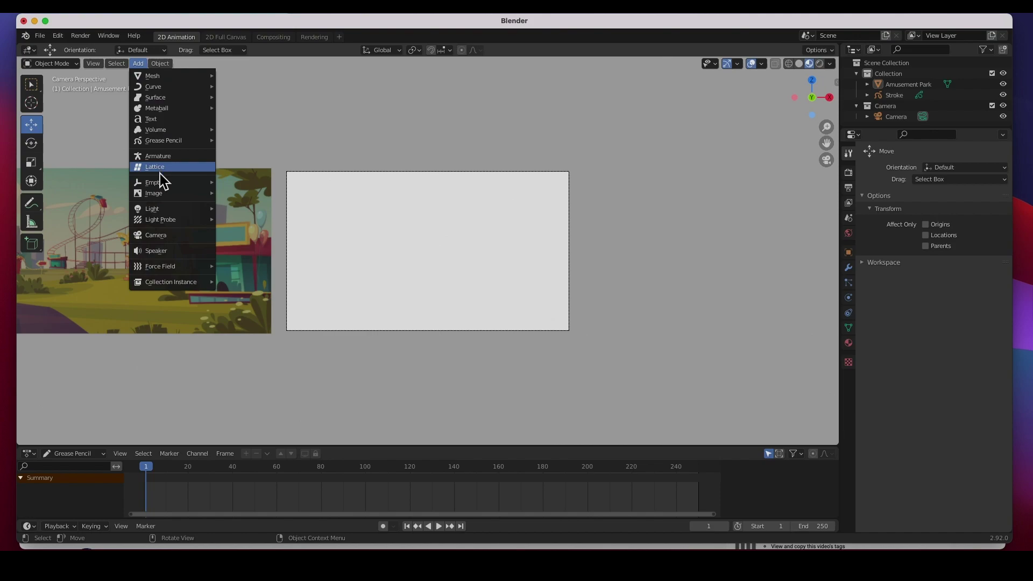
{"action": "mouse_move", "coordinate": [175, 195]}
{"action": "left_click", "coordinate": [242, 213]}
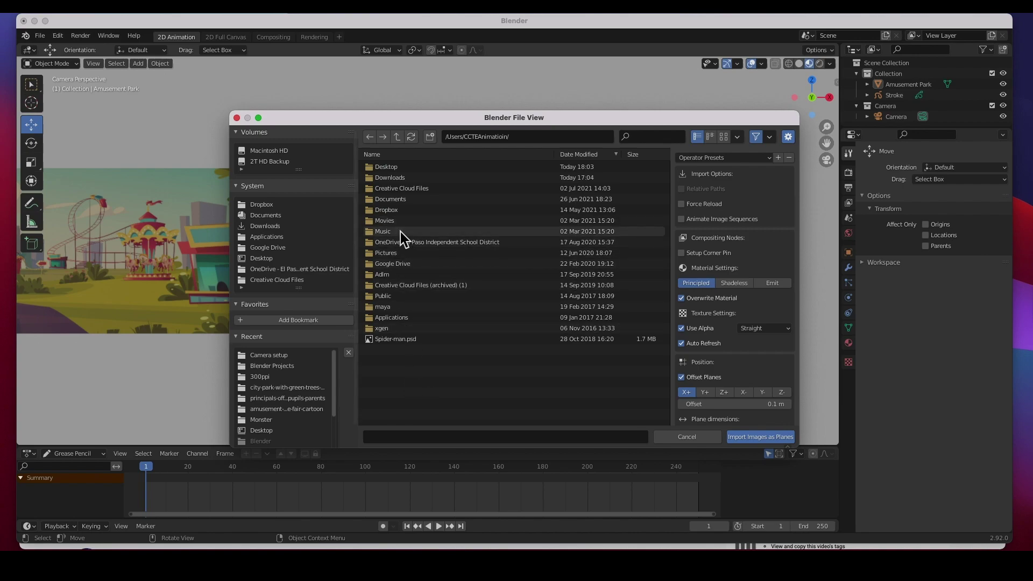
{"action": "double_click", "coordinate": [382, 168]}
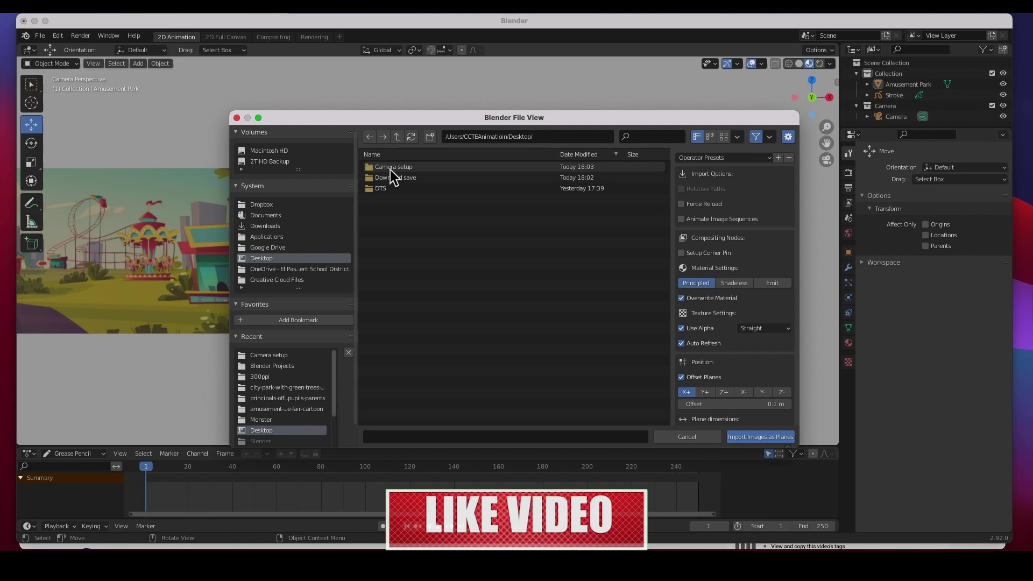
{"action": "double_click", "coordinate": [390, 169]}
{"action": "double_click", "coordinate": [388, 169]}
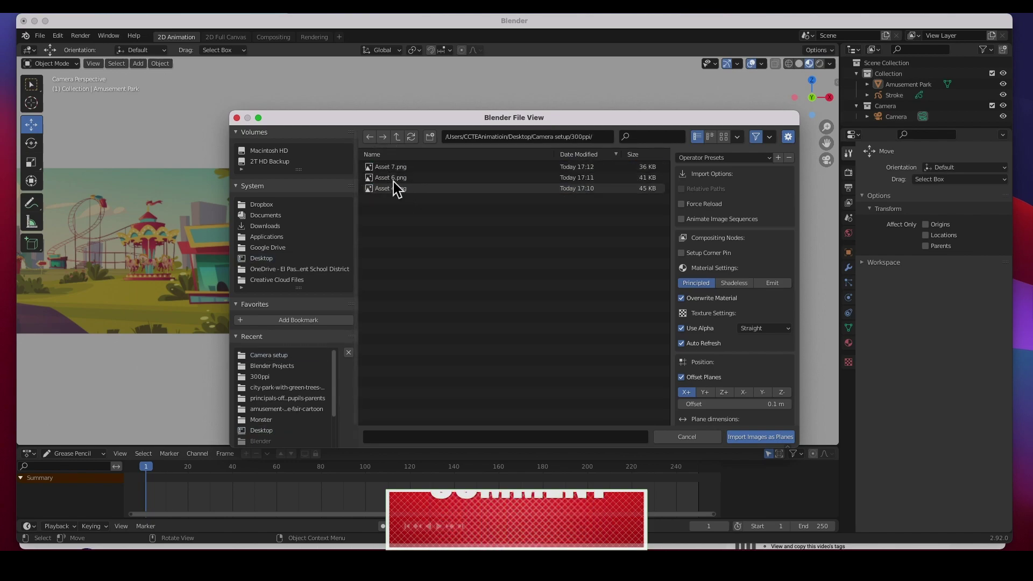
{"action": "left_click", "coordinate": [370, 137]}
{"action": "left_click", "coordinate": [380, 189]}
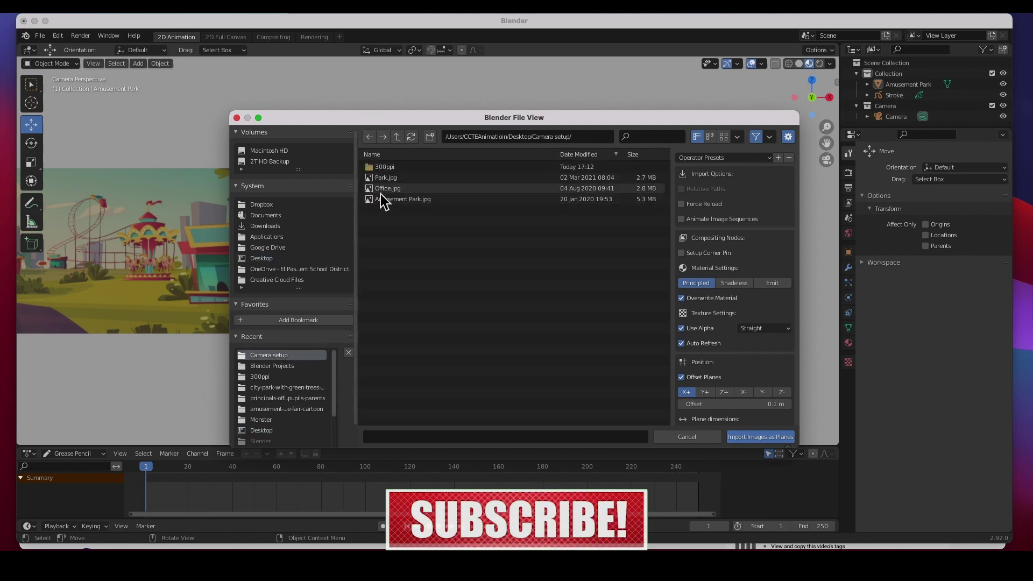
{"action": "left_click", "coordinate": [761, 437]}
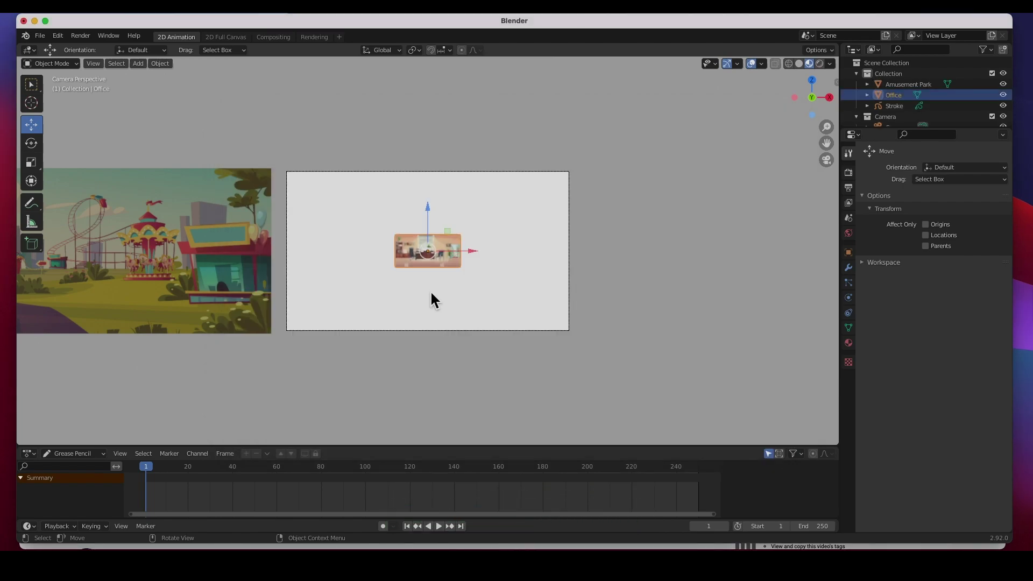
Scale the office plane up about 5.1 times to cover the camera frame and move both background planes left, completely outside the frame.
{"action": "key", "text": "s"}
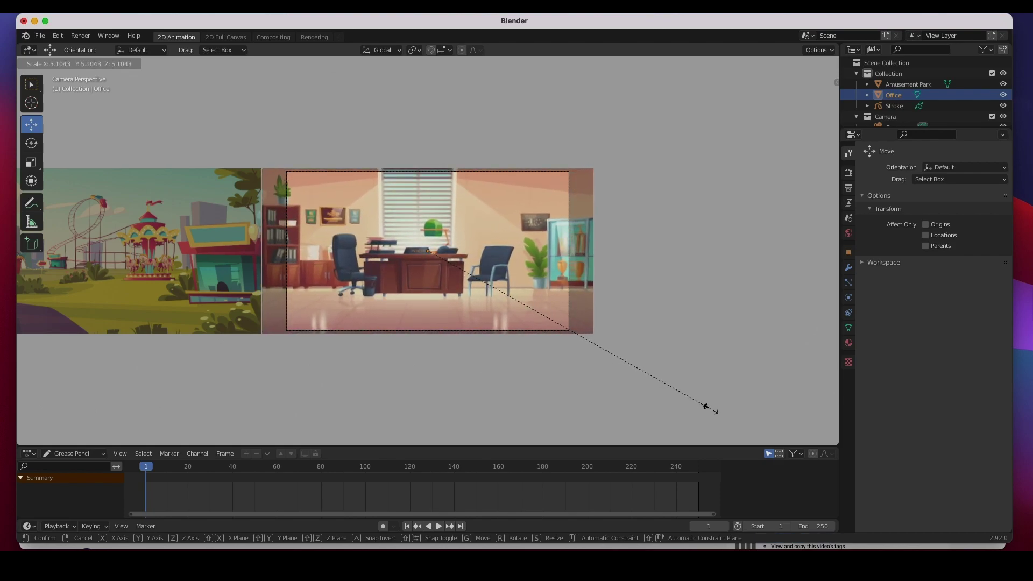
{"action": "left_click", "coordinate": [713, 411]}
{"action": "left_click_drag", "start_coordinate": [456, 256], "coordinate": [478, 259]}
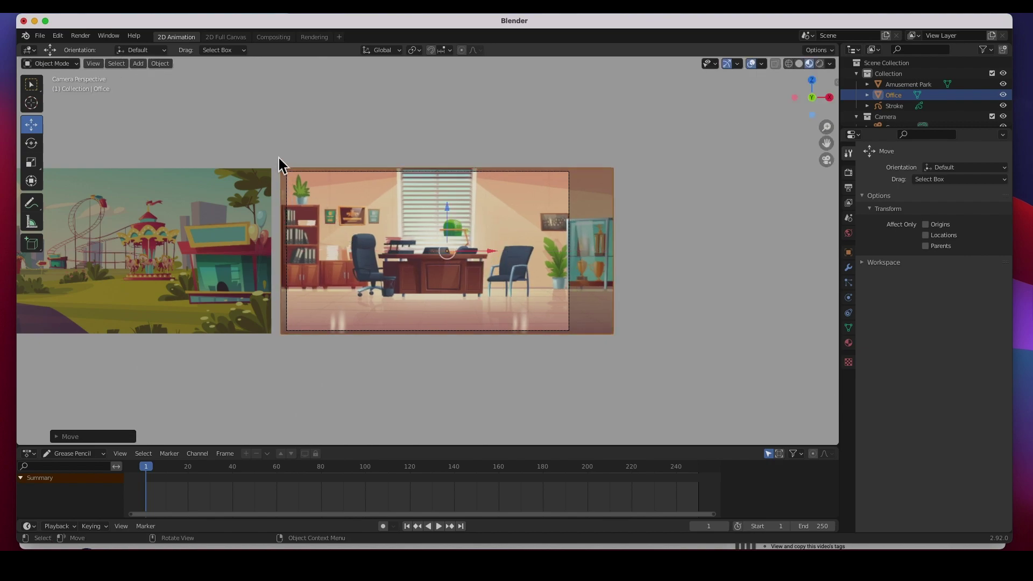
{"action": "left_click", "coordinate": [254, 206], "text": "shift"}
{"action": "left_click_drag", "start_coordinate": [289, 260], "coordinate": [775, 253]}
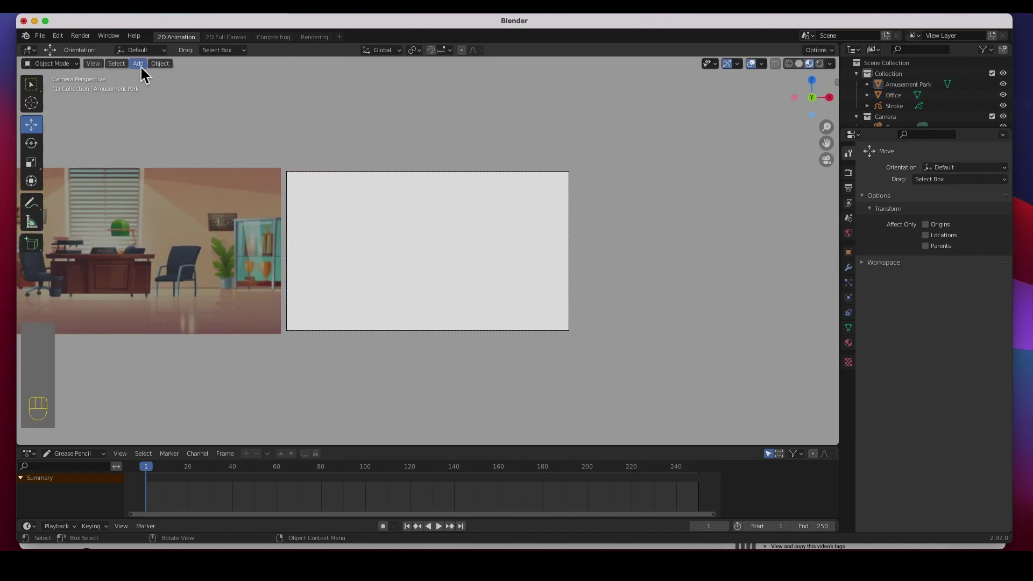
Import Park.jpg from the Desktop's Camera setup folder as an image plane.
{"action": "left_click", "coordinate": [140, 66]}
{"action": "mouse_move", "coordinate": [147, 195]}
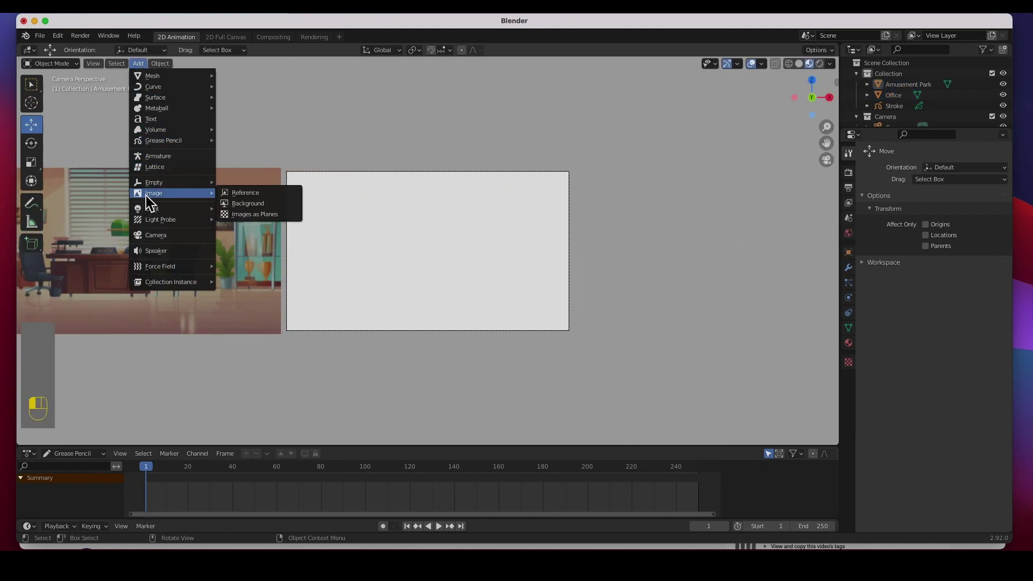
{"action": "left_click", "coordinate": [254, 217]}
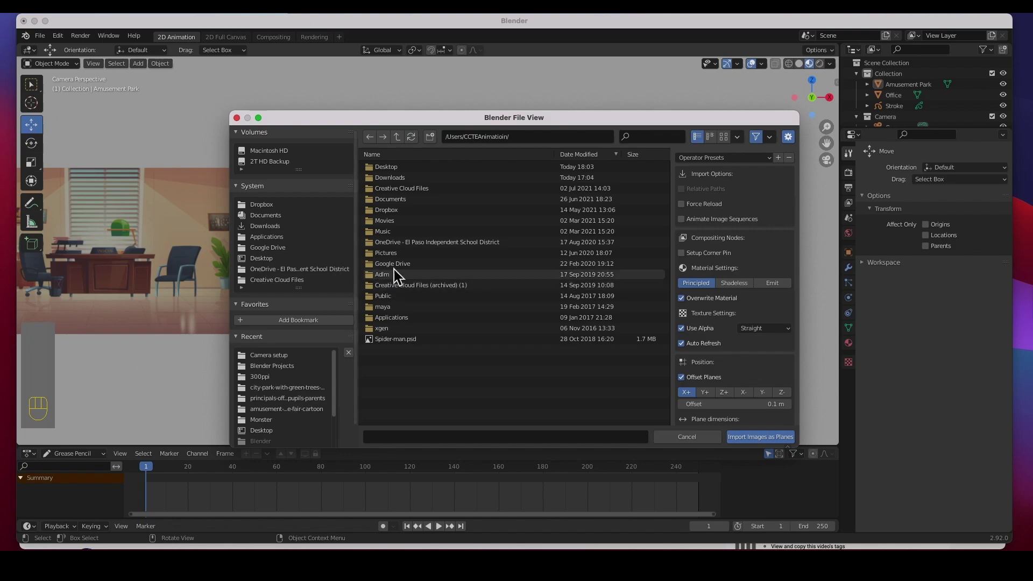
{"action": "double_click", "coordinate": [390, 168]}
{"action": "double_click", "coordinate": [390, 169]}
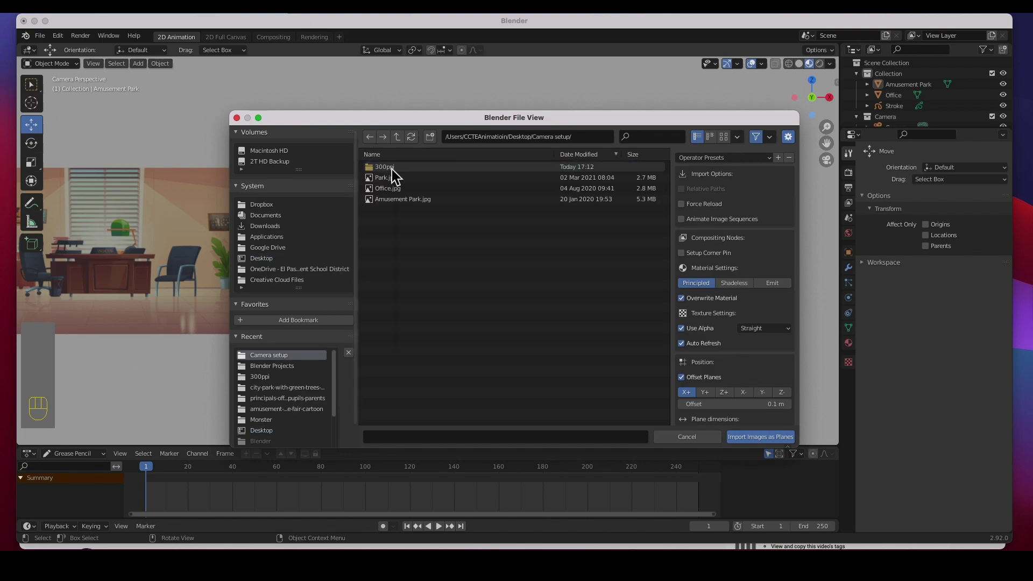
{"action": "left_click", "coordinate": [386, 178]}
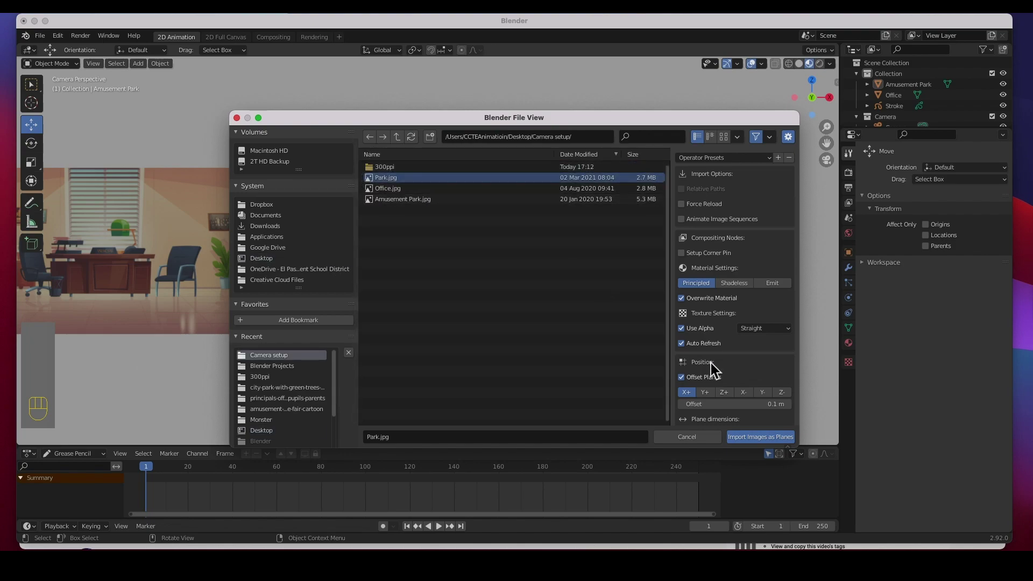
{"action": "left_click", "coordinate": [751, 437]}
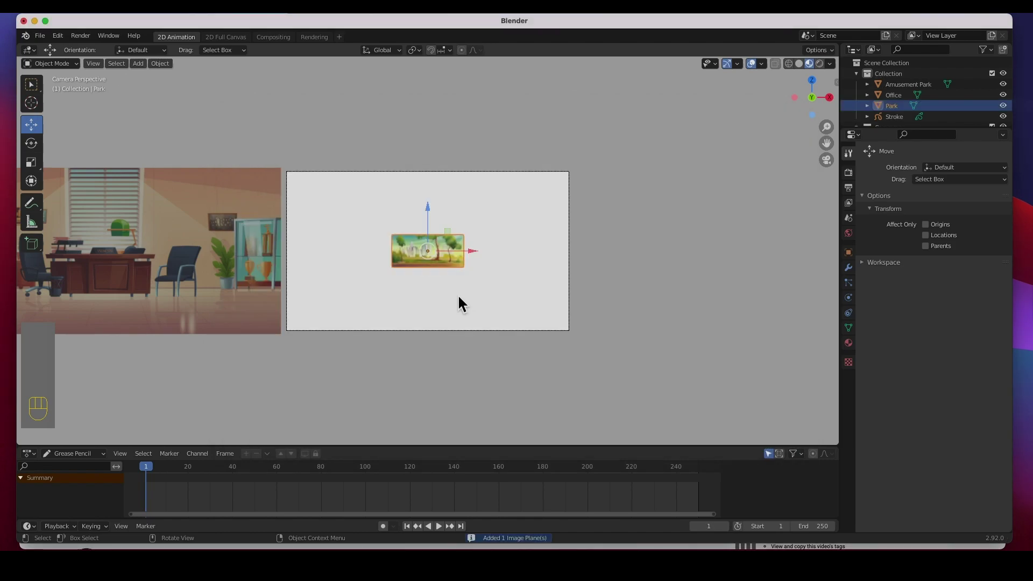
Scale the park plane up about 5.2 times, place it just right of the office plane, and select all three backgrounds together.
{"action": "key", "text": "s"}
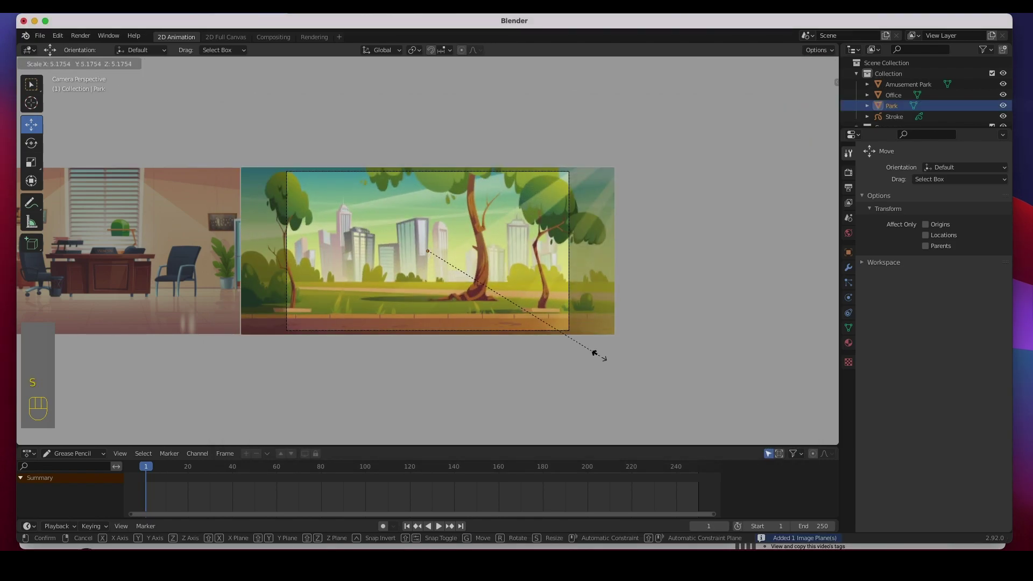
{"action": "left_click", "coordinate": [603, 358]}
{"action": "left_click_drag", "start_coordinate": [471, 251], "coordinate": [517, 251]}
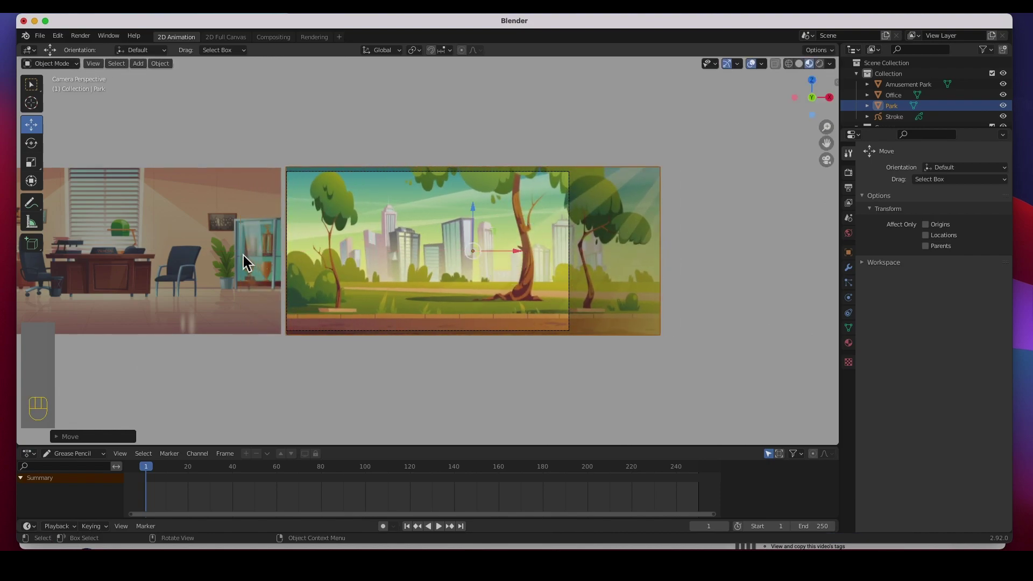
{"action": "left_click", "coordinate": [899, 86], "text": "shift"}
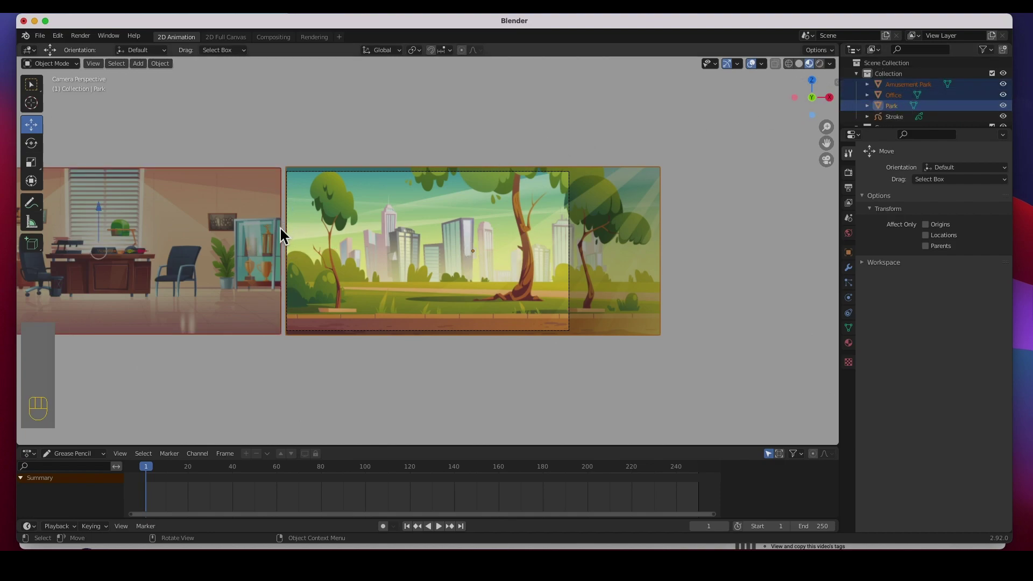
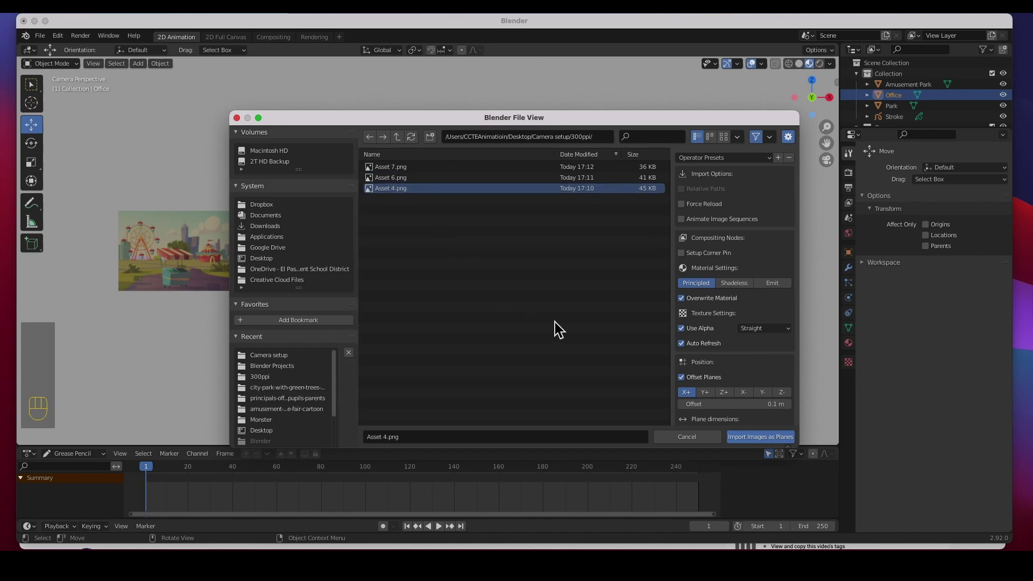
Import Asset 4.png as an image plane, scale the man up to about the camera frame's height, and lower him slightly over the office.
{"action": "left_click", "coordinate": [745, 438]}
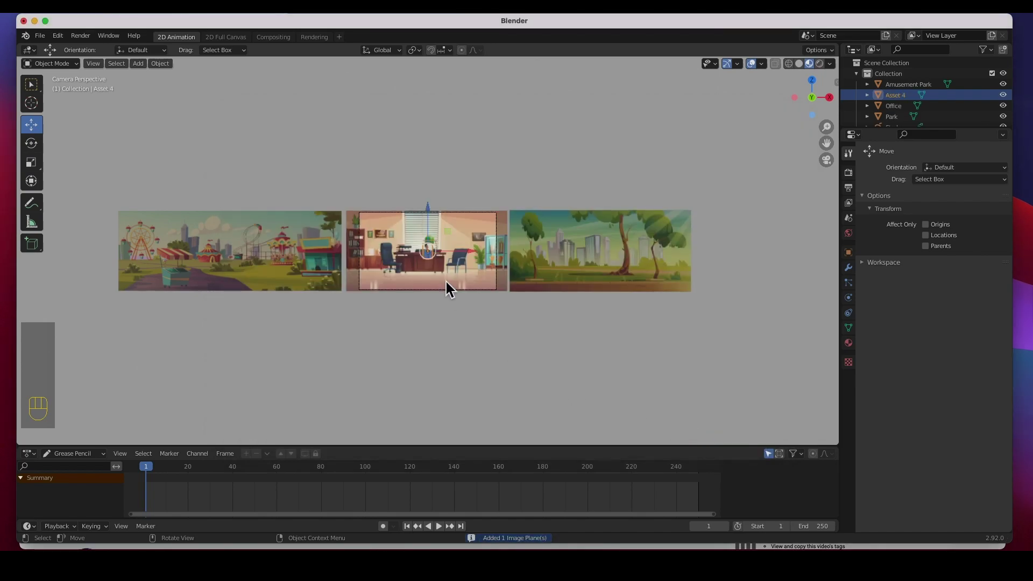
{"action": "scroll", "coordinate": [437, 267], "scroll_direction": "up", "scroll_amount": 4}
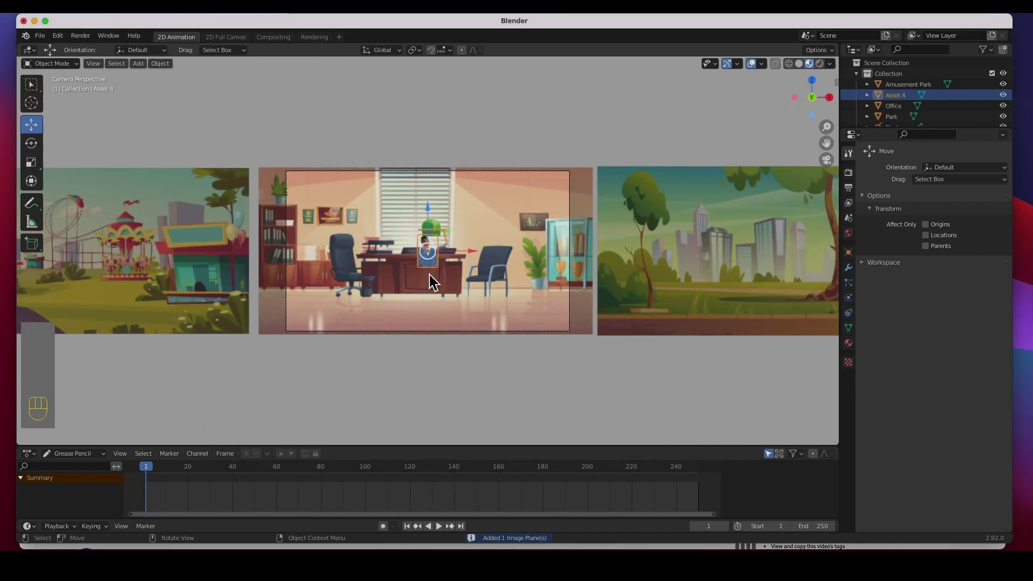
{"action": "key", "text": "s"}
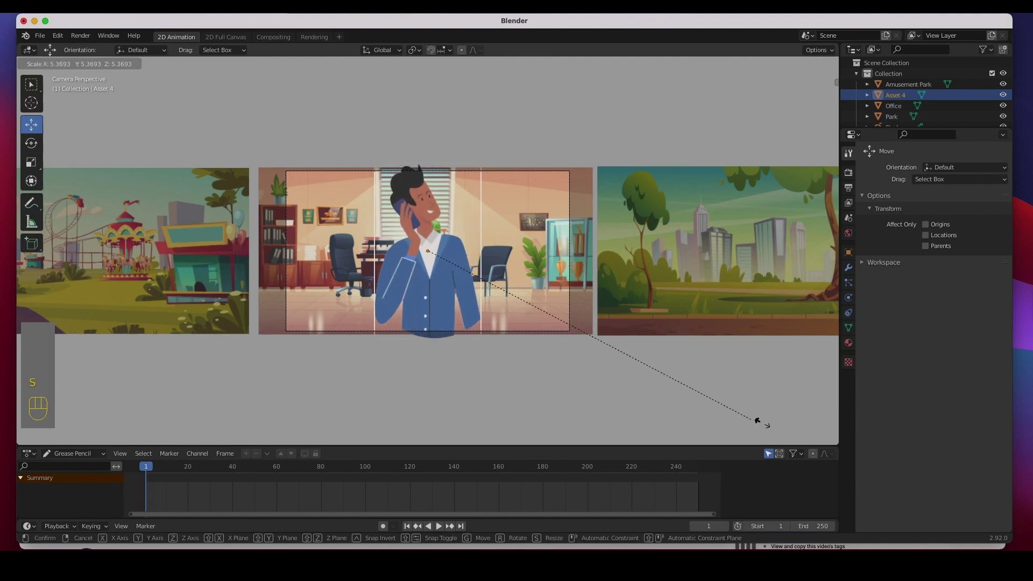
{"action": "left_click", "coordinate": [733, 414]}
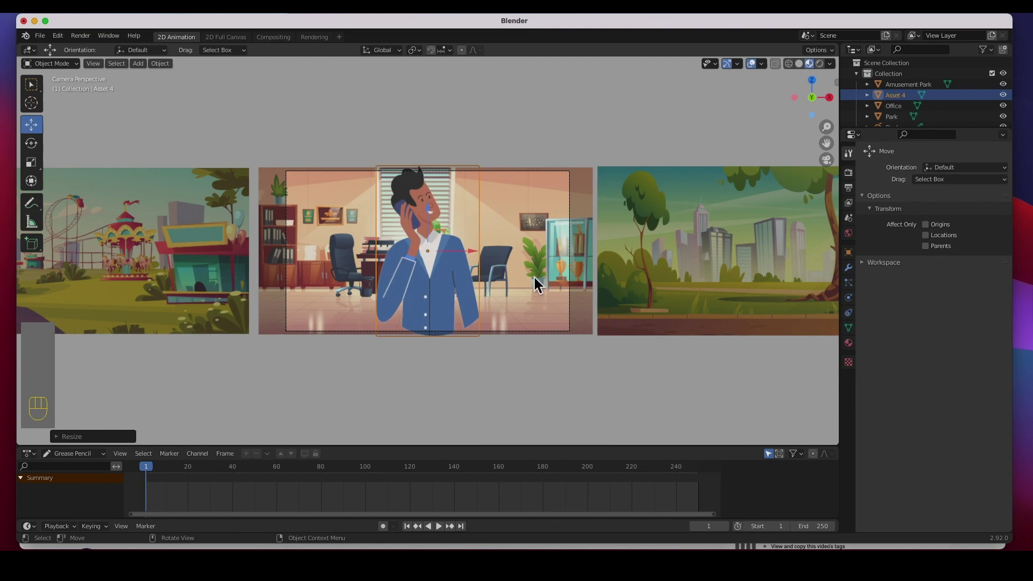
{"action": "mouse_move", "coordinate": [428, 210]}
{"action": "left_mouse_down"}
{"action": "mouse_move", "coordinate": [435, 237]}
{"action": "mouse_move", "coordinate": [428, 219]}
{"action": "mouse_move", "coordinate": [437, 211]}
{"action": "left_mouse_up"}
{"action": "left_click", "coordinate": [418, 389]}
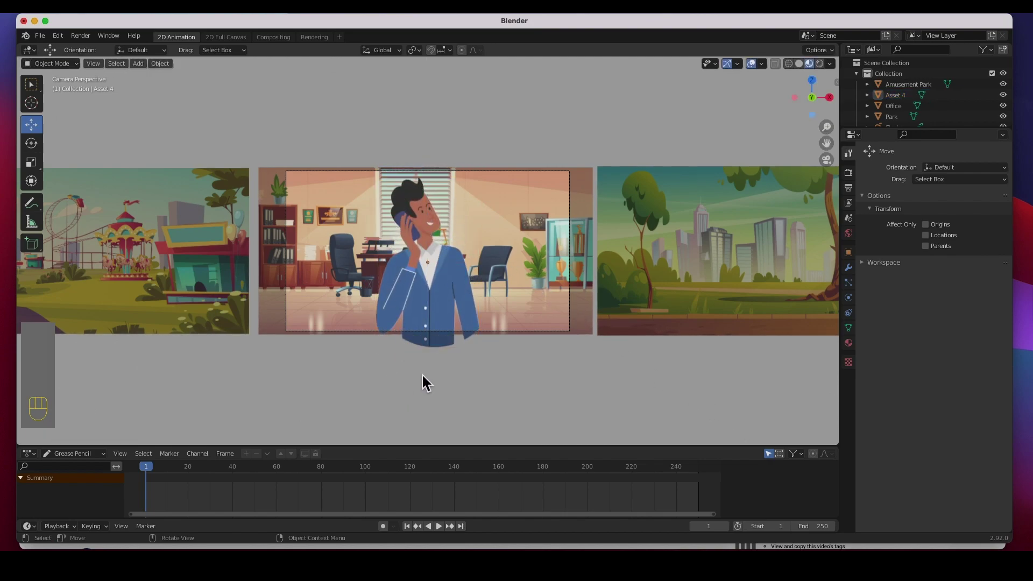
Import Asset 6.png from the 300ppi folder inside Camera setup as an image plane.
{"action": "left_click", "coordinate": [138, 63]}
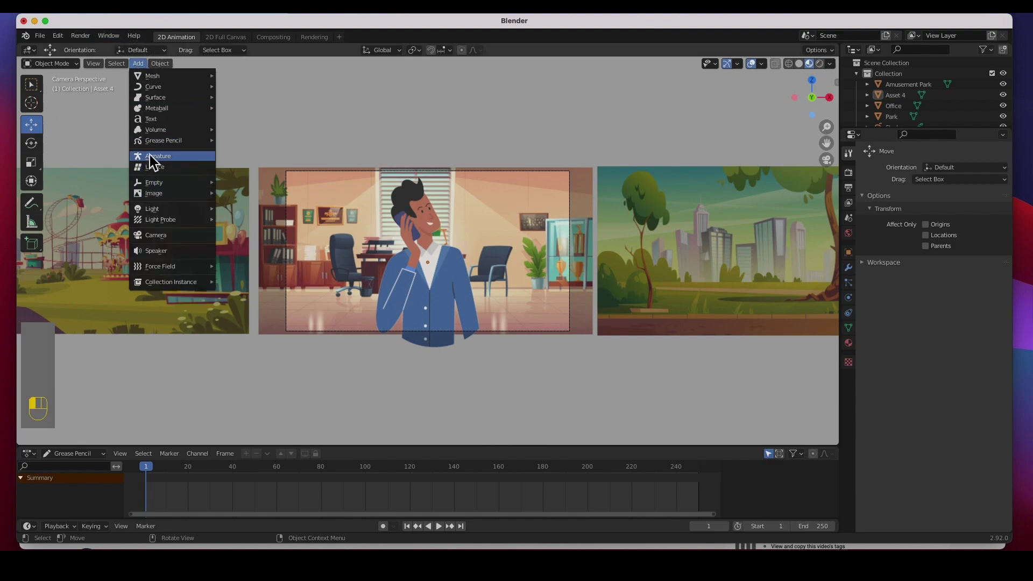
{"action": "mouse_move", "coordinate": [158, 195]}
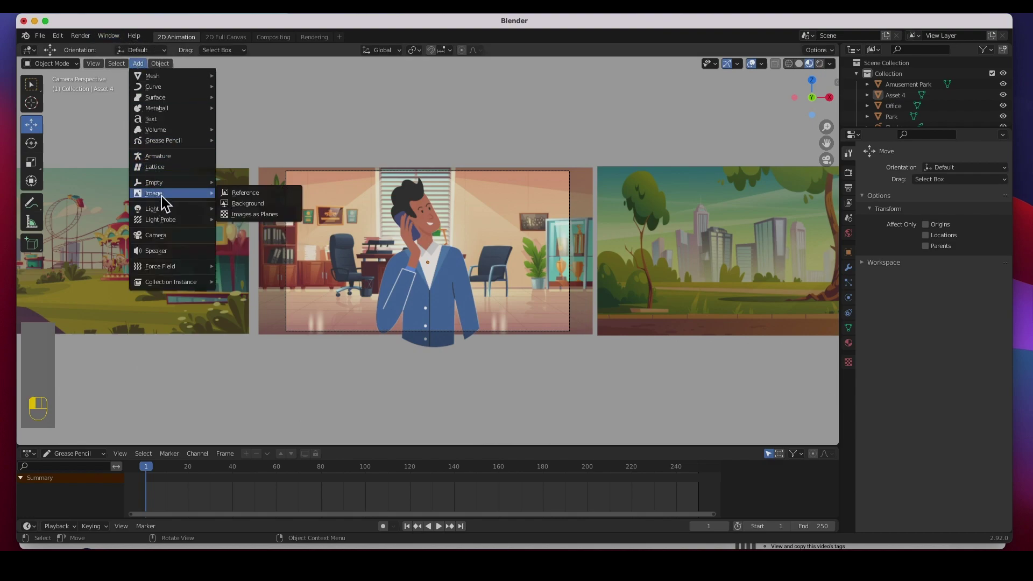
{"action": "left_click", "coordinate": [253, 214]}
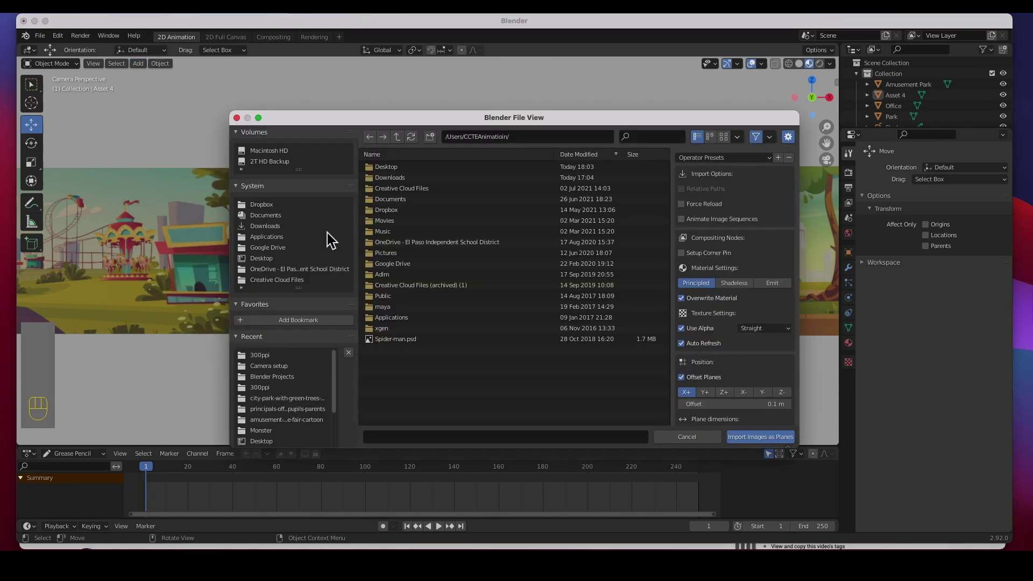
{"action": "left_click", "coordinate": [388, 168]}
{"action": "left_click", "coordinate": [388, 169]}
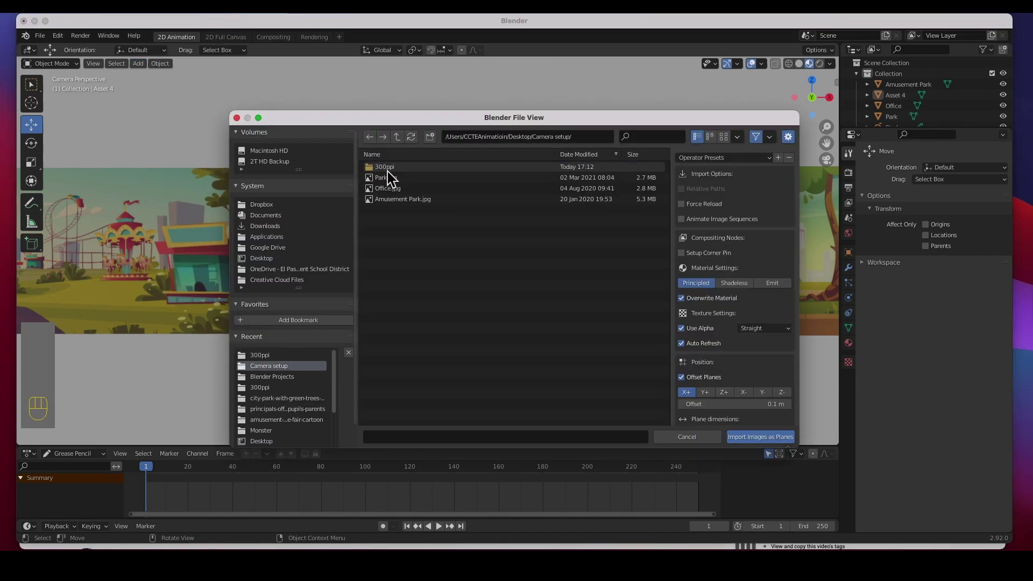
{"action": "left_click", "coordinate": [388, 168]}
{"action": "left_click", "coordinate": [389, 178]}
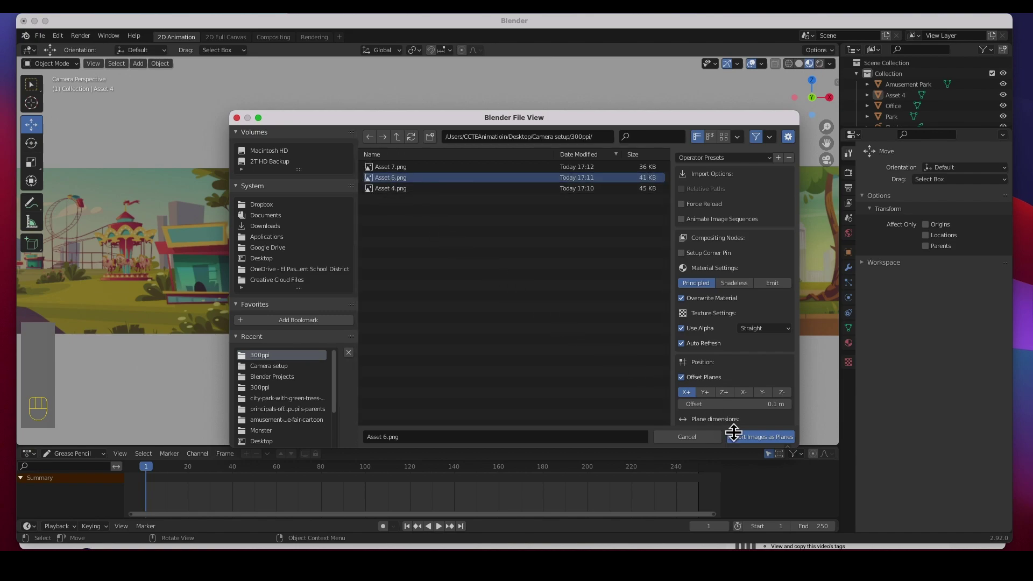
{"action": "left_click", "coordinate": [759, 437]}
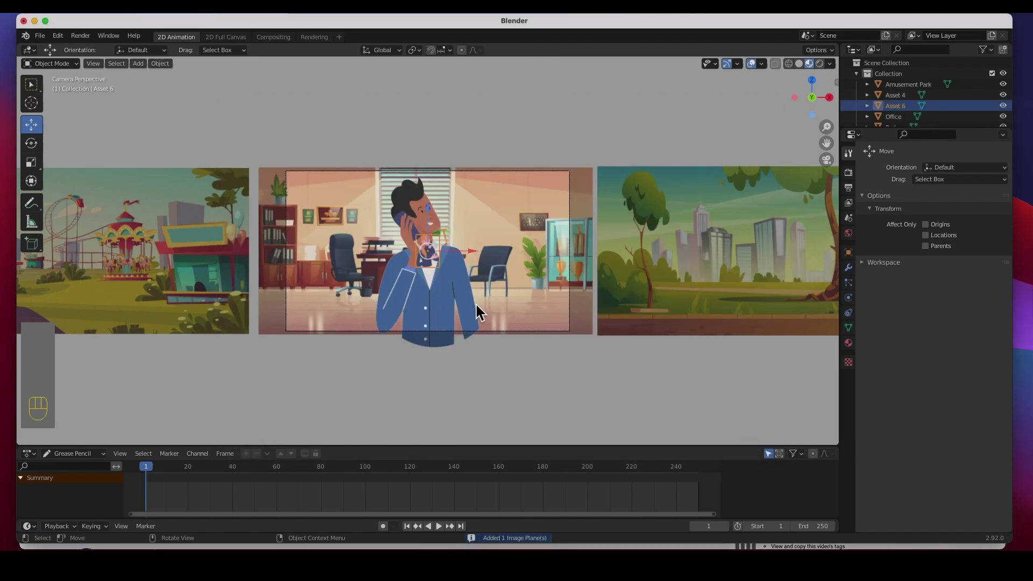
Scale the woman up to about the background's height and position her in front of the park background.
{"action": "key", "text": "s"}
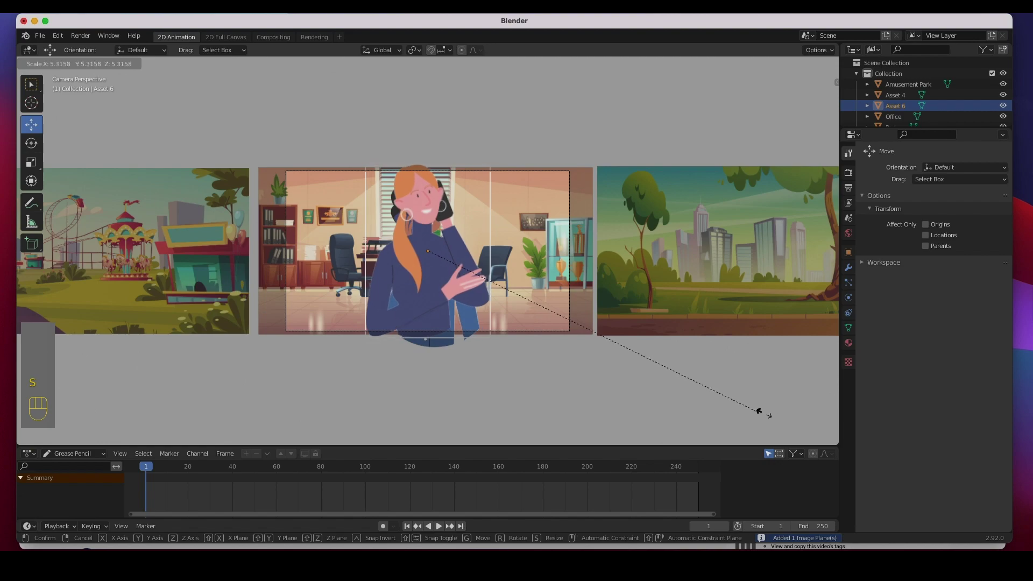
{"action": "left_click", "coordinate": [775, 412]}
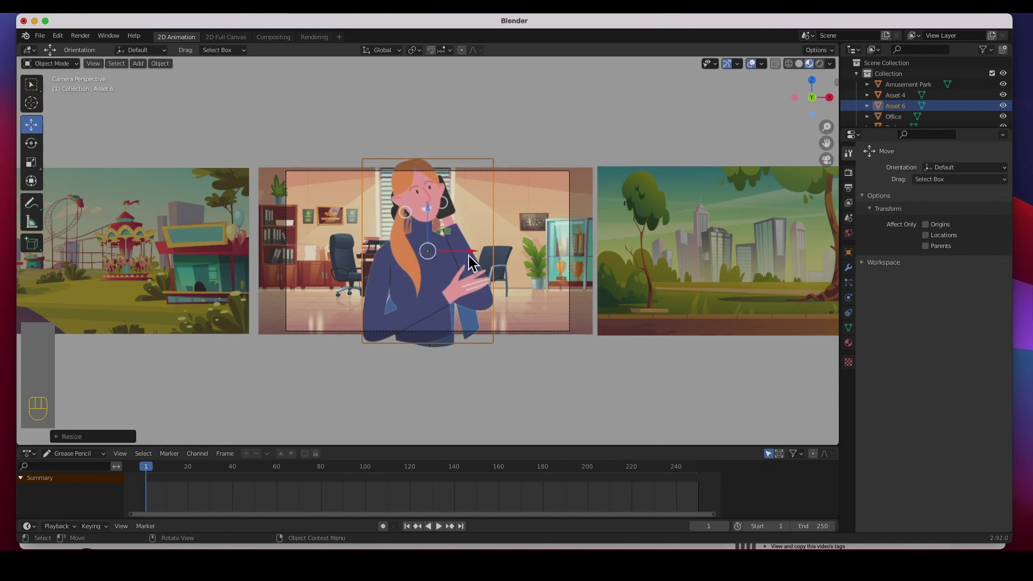
{"action": "left_click_drag", "start_coordinate": [469, 256], "coordinate": [764, 259]}
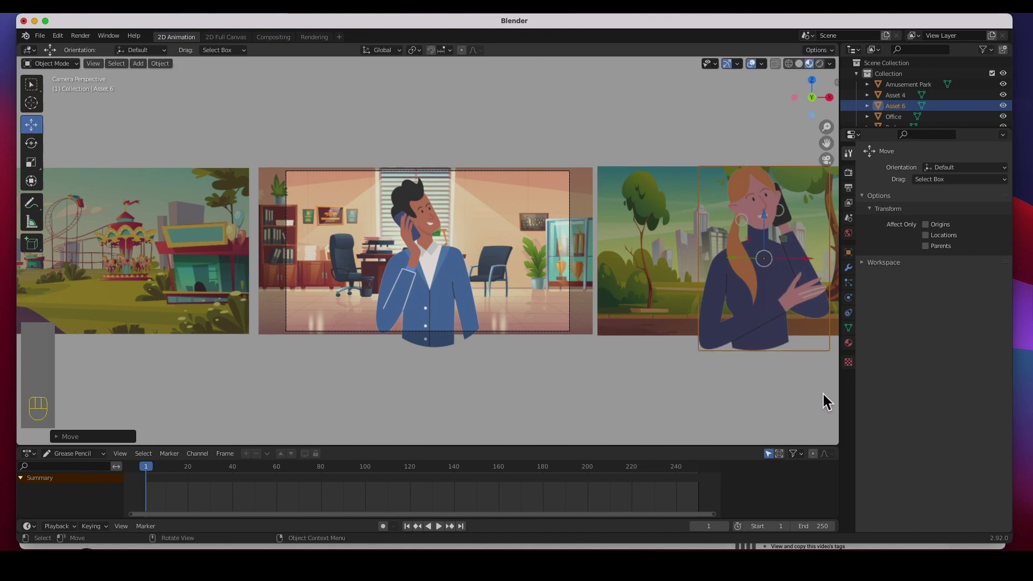
{"action": "key", "text": "s"}
{"action": "left_click", "coordinate": [727, 372]}
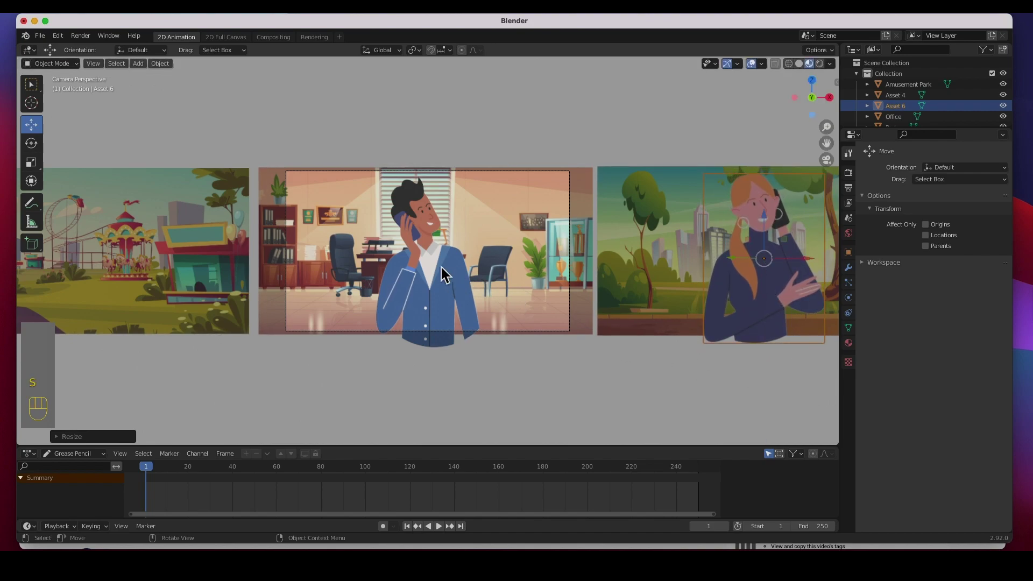
{"action": "left_click", "coordinate": [397, 139]}
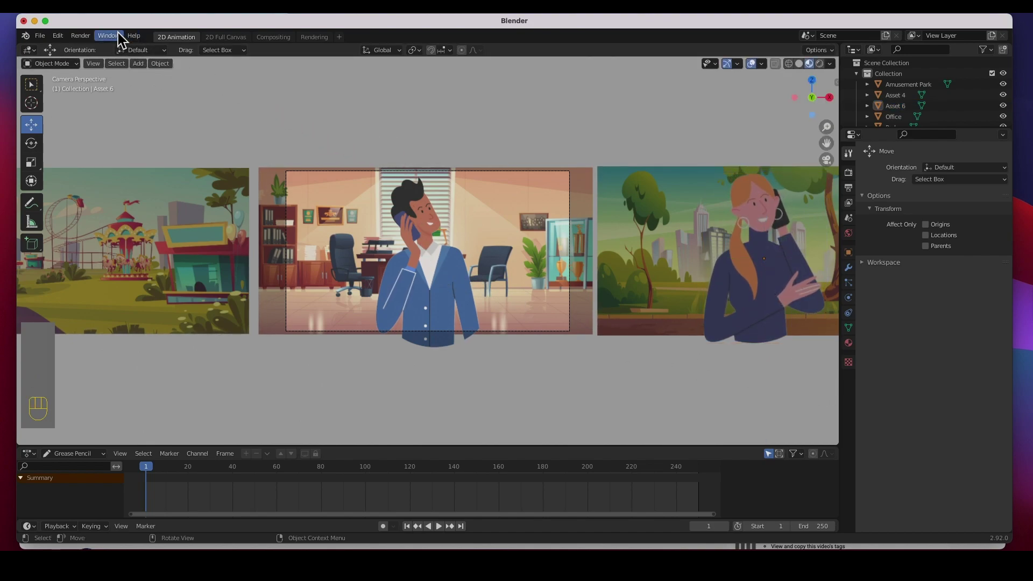
Import Asset 7.png from the 300ppi folder inside Camera setup as an image plane.
{"action": "left_click", "coordinate": [138, 63]}
{"action": "mouse_move", "coordinate": [183, 193]}
{"action": "left_click", "coordinate": [288, 217]}
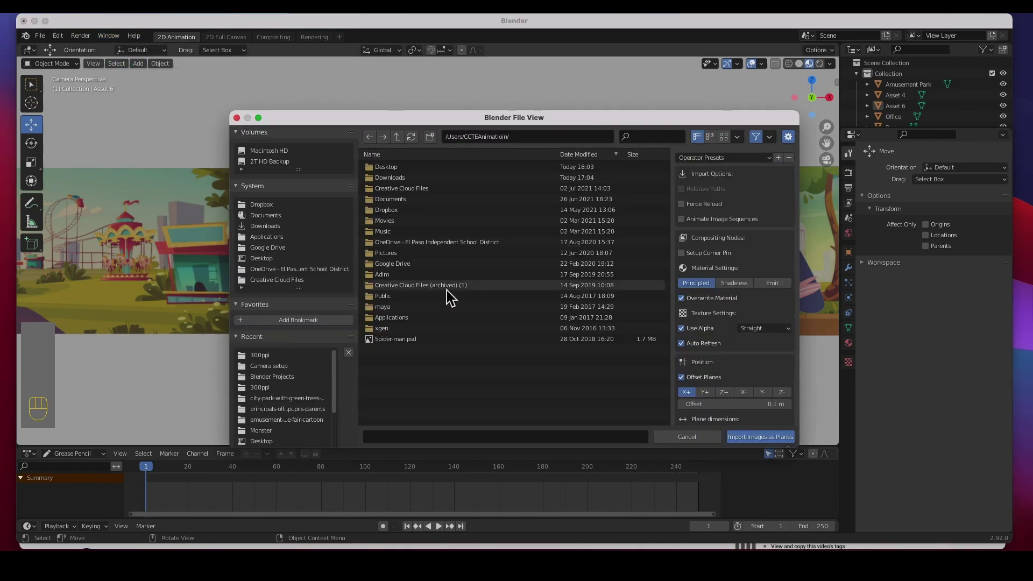
{"action": "left_click", "coordinate": [397, 167]}
{"action": "double_click", "coordinate": [396, 167]}
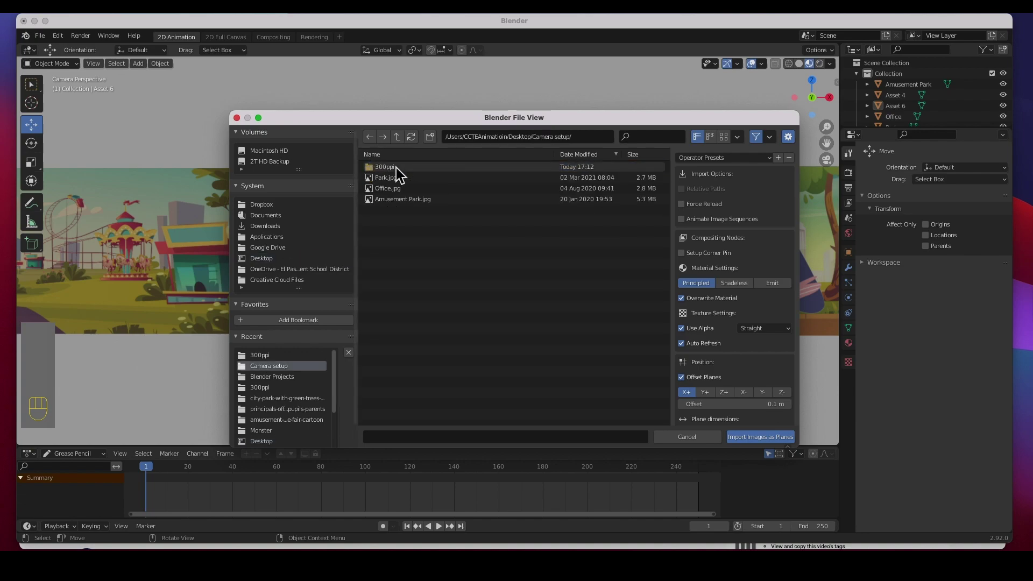
{"action": "double_click", "coordinate": [395, 168]}
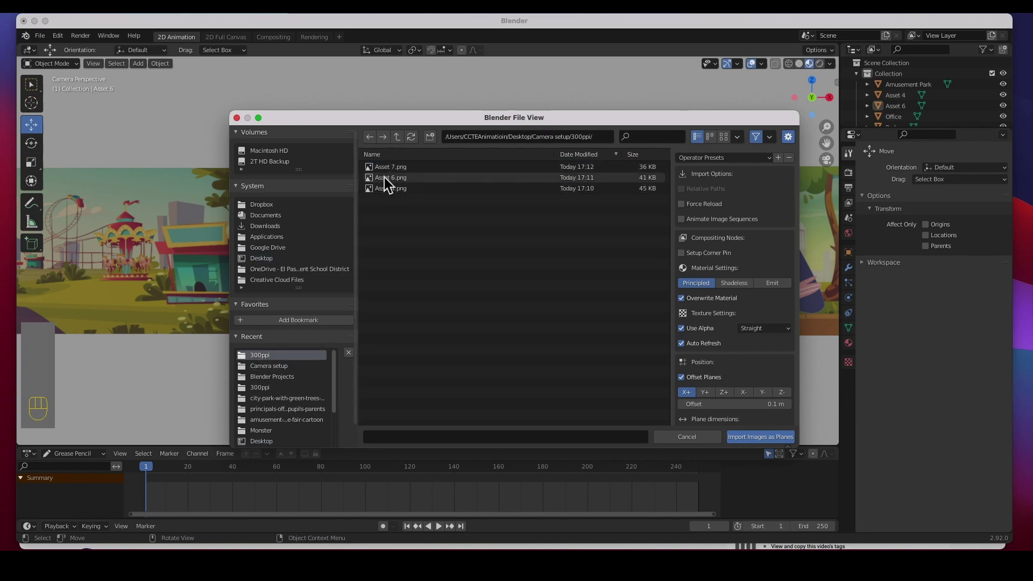
{"action": "left_click_drag", "start_coordinate": [383, 170], "coordinate": [670, 379]}
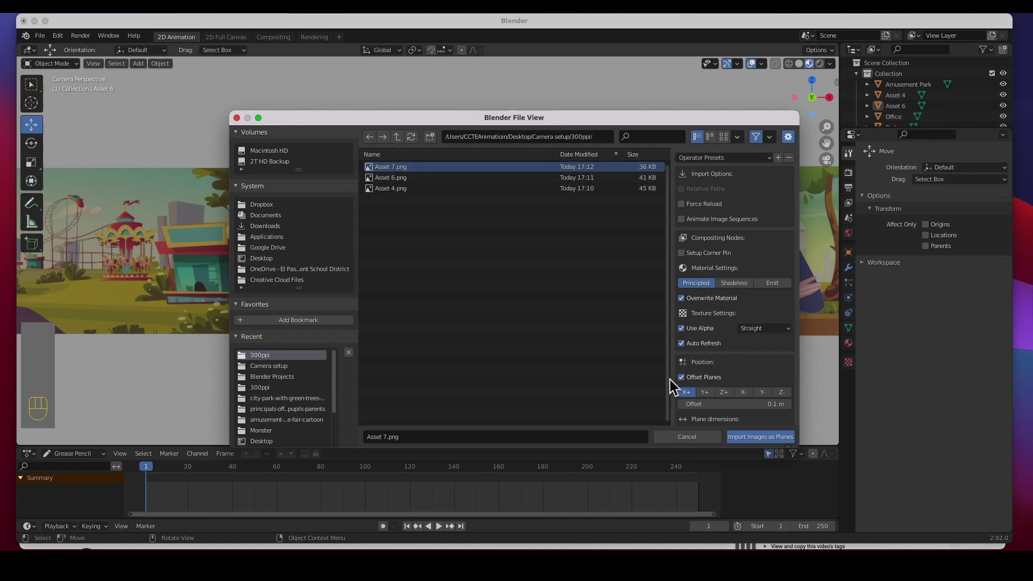
{"action": "left_click", "coordinate": [760, 436]}
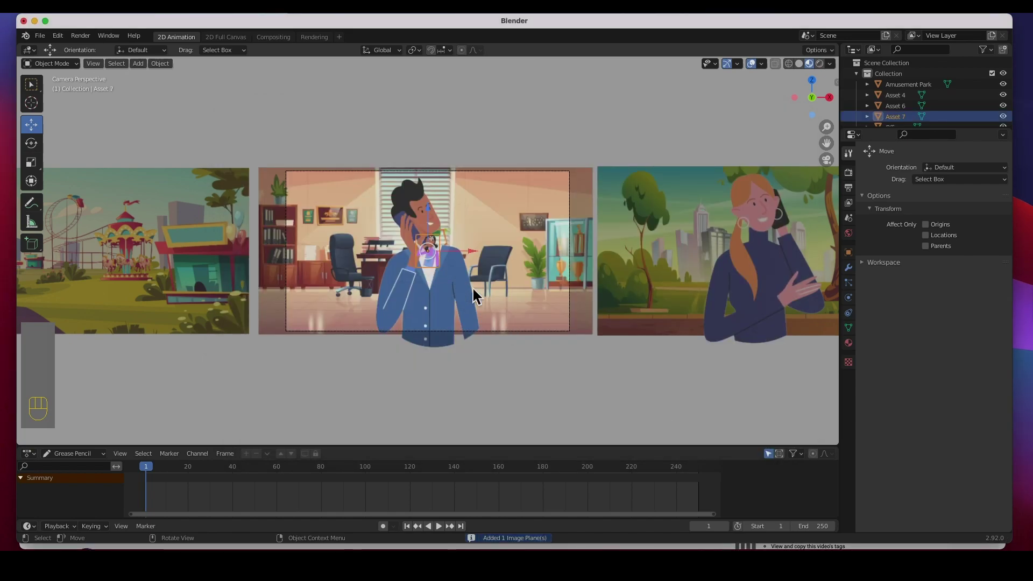
Scale the woman in overalls up to about the background's height and position her slightly lowered in front of the amusement park.
{"action": "key", "text": "s"}
{"action": "left_click", "coordinate": [584, 326]}
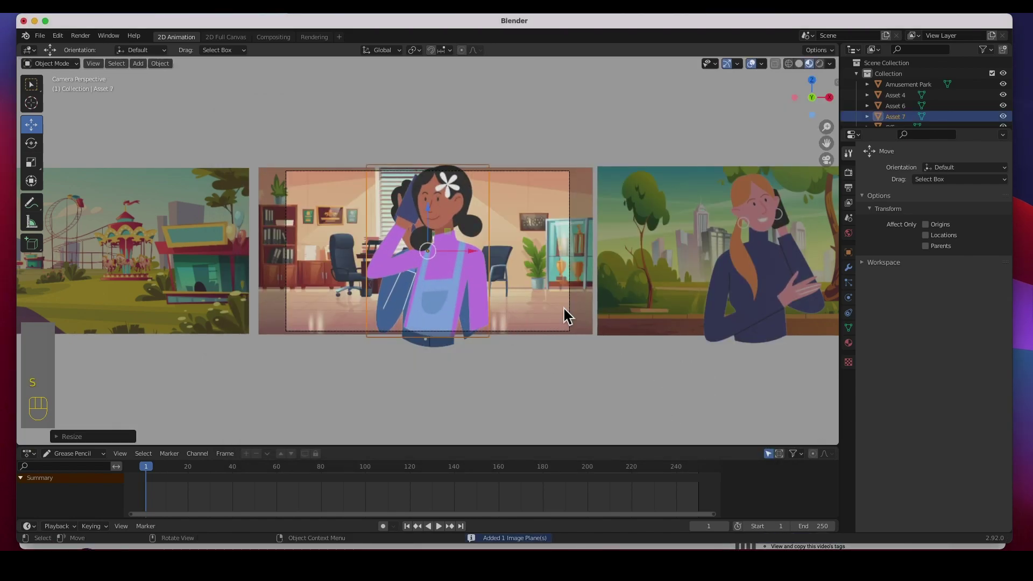
{"action": "left_click_drag", "start_coordinate": [452, 249], "coordinate": [108, 258]}
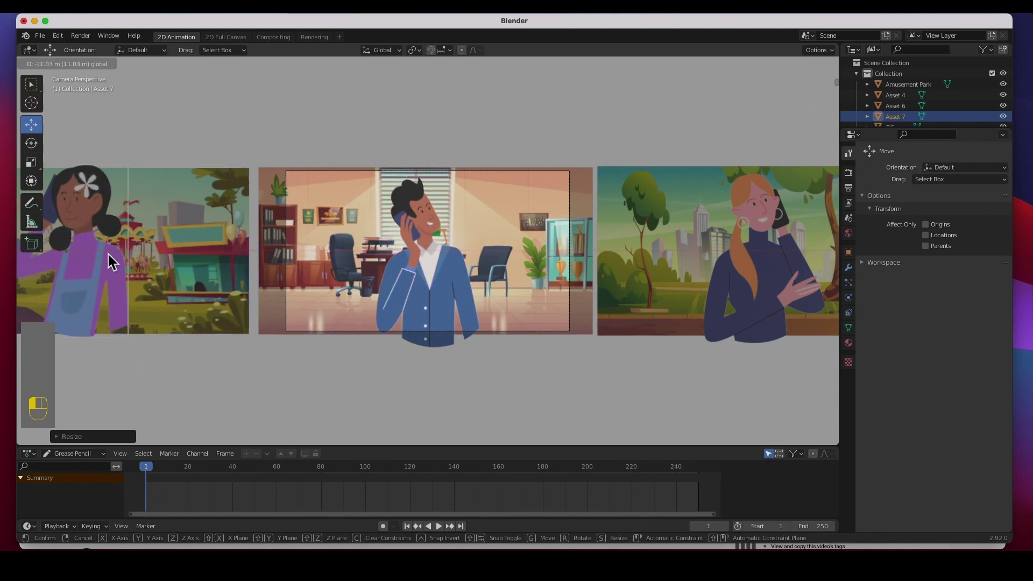
{"action": "left_click_drag", "start_coordinate": [71, 225], "coordinate": [73, 234]}
{"action": "left_click", "coordinate": [296, 297]}
Set the specular of the man's Asset 4 material to 0 and raise its roughness.
{"action": "scroll", "coordinate": [377, 248], "scroll_direction": "up", "scroll_amount": 3}
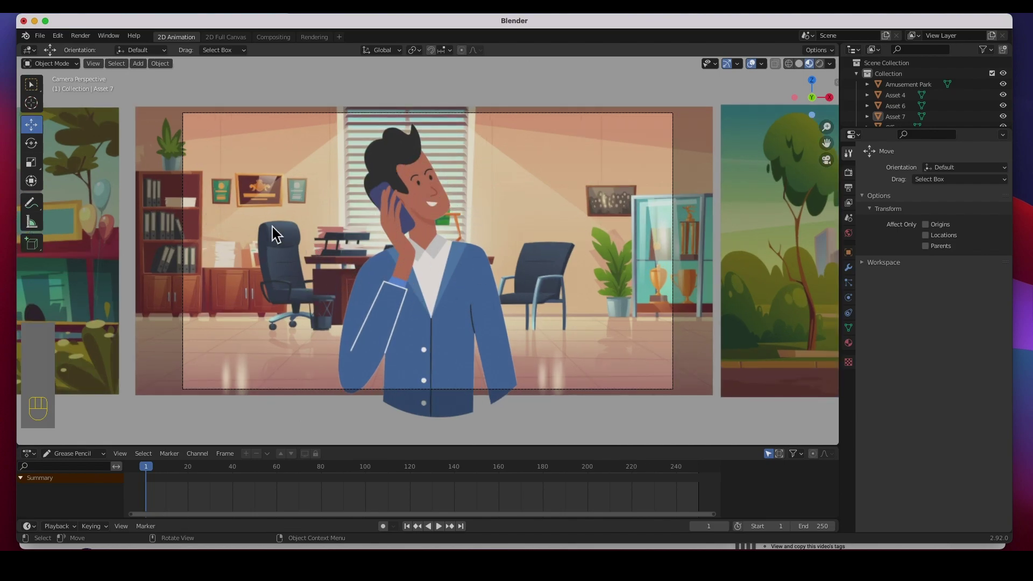
{"action": "left_click", "coordinate": [145, 122]}
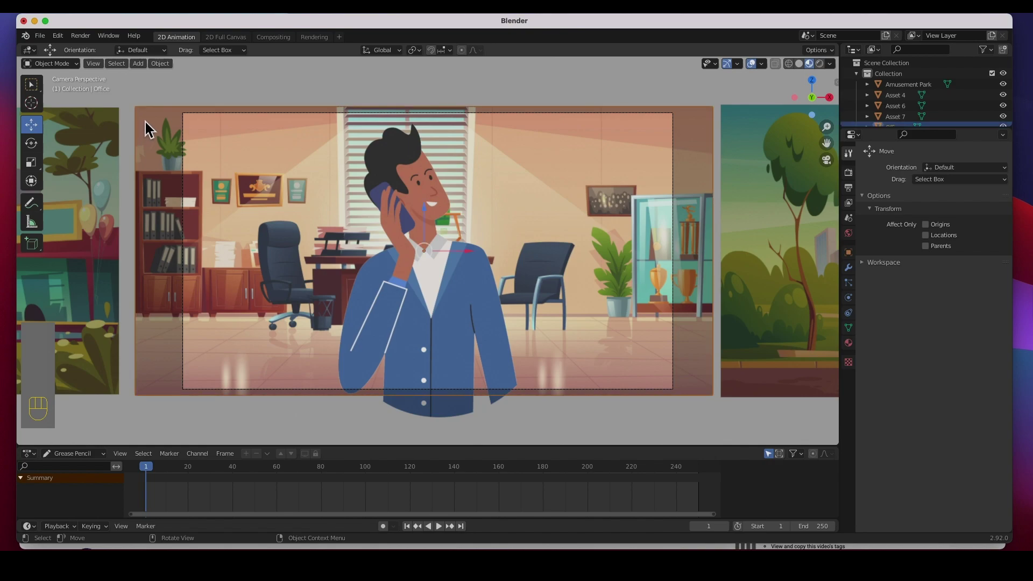
{"action": "left_click", "coordinate": [404, 187]}
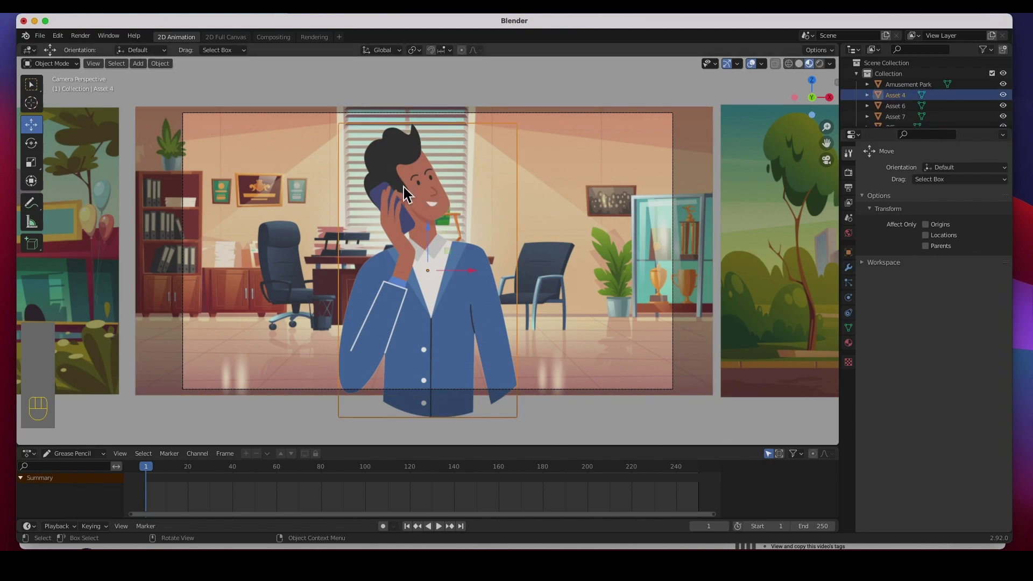
{"action": "left_click", "coordinate": [849, 342]}
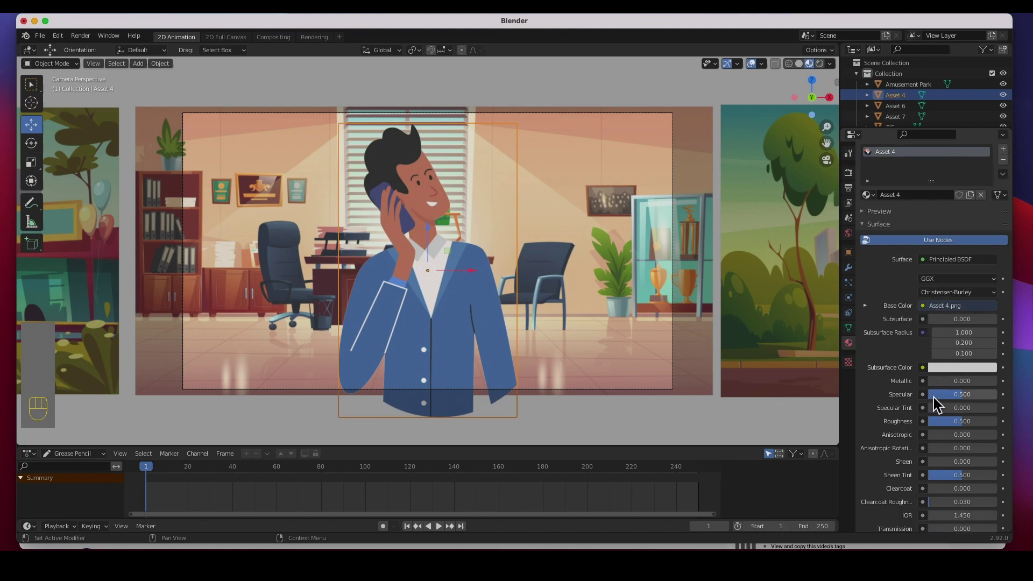
{"action": "scroll", "coordinate": [935, 404], "scroll_direction": "down", "scroll_amount": 2}
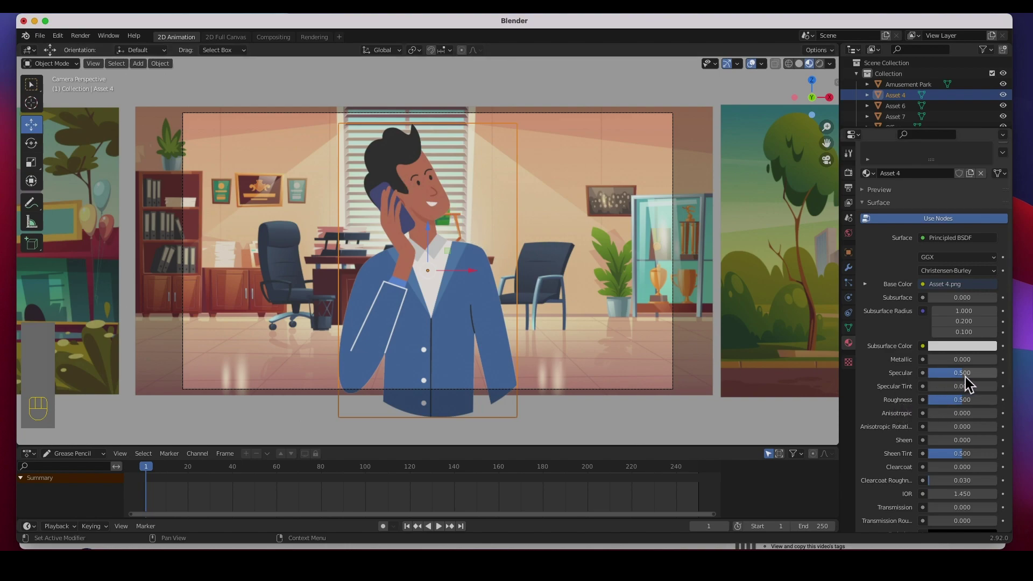
{"action": "left_click_drag", "start_coordinate": [965, 377], "coordinate": [930, 376]}
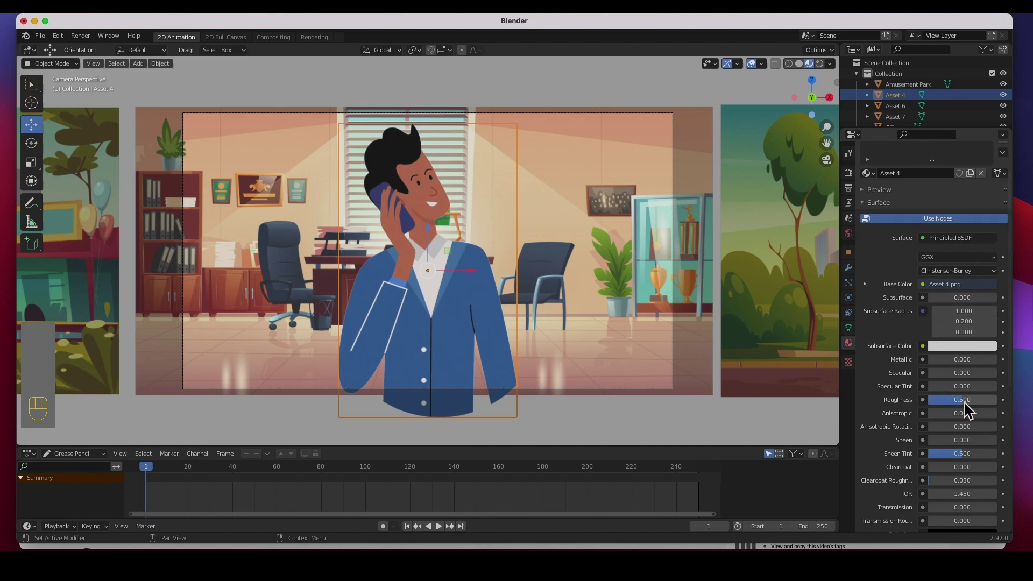
{"action": "left_click_drag", "start_coordinate": [966, 404], "coordinate": [1001, 404]}
Set specular to 0 in the Asset 7 and Asset 6 materials, and set Asset 6's roughness to 1.
{"action": "left_click", "coordinate": [388, 280]}
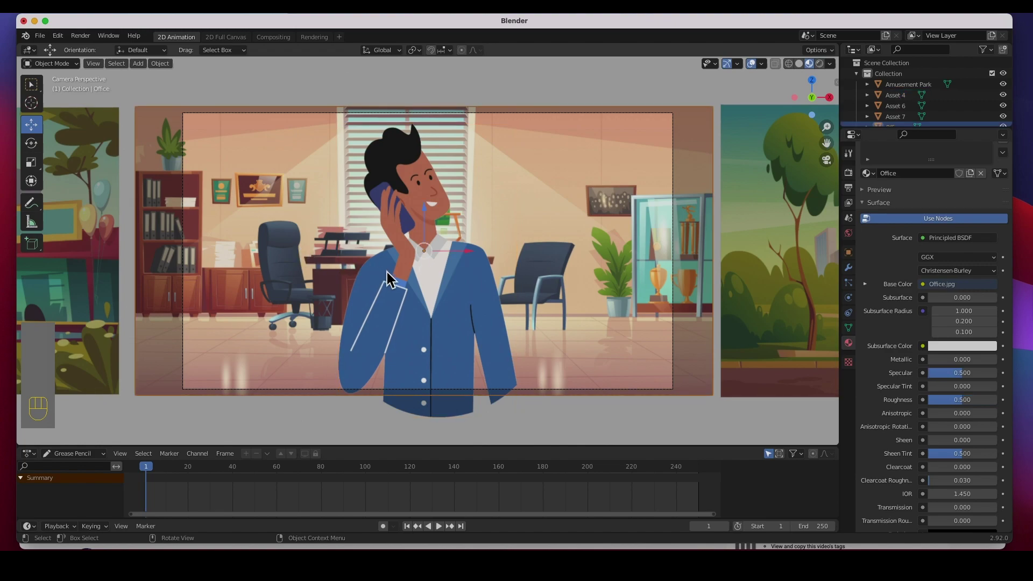
{"action": "scroll", "coordinate": [393, 287], "scroll_direction": "down", "scroll_amount": 3}
{"action": "left_click", "coordinate": [181, 243]}
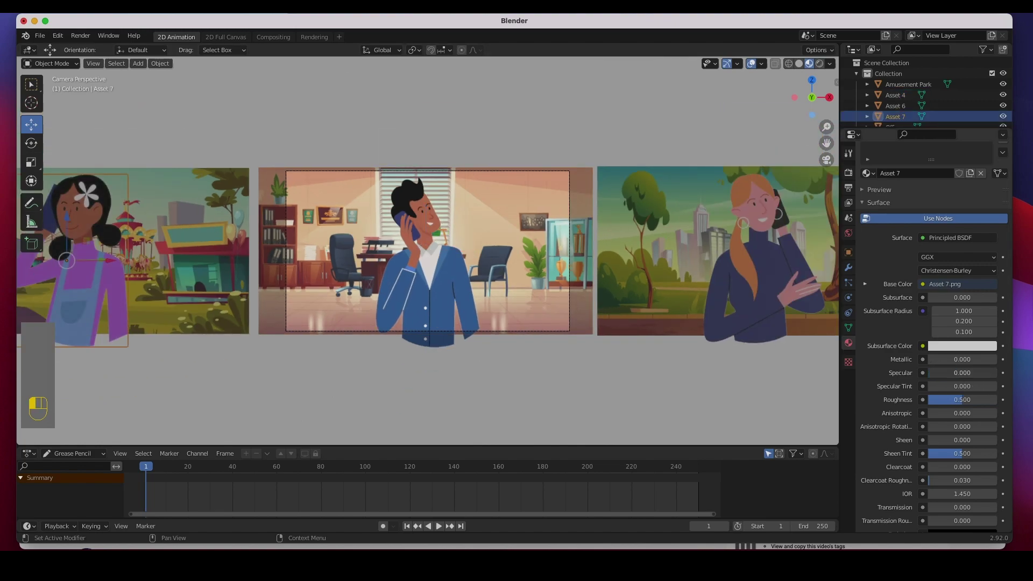
{"action": "left_click", "coordinate": [590, 238]}
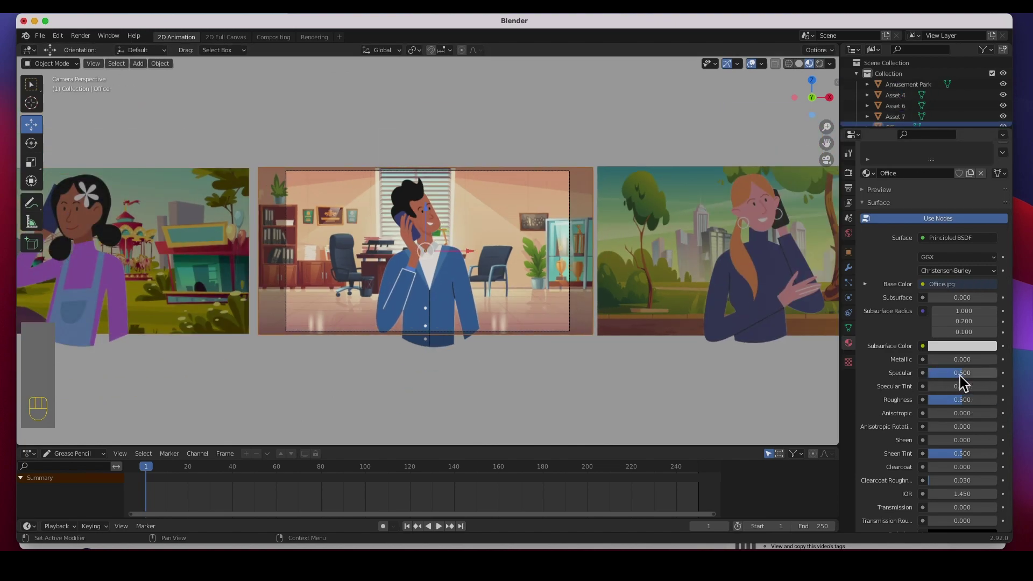
{"action": "left_click", "coordinate": [807, 307]}
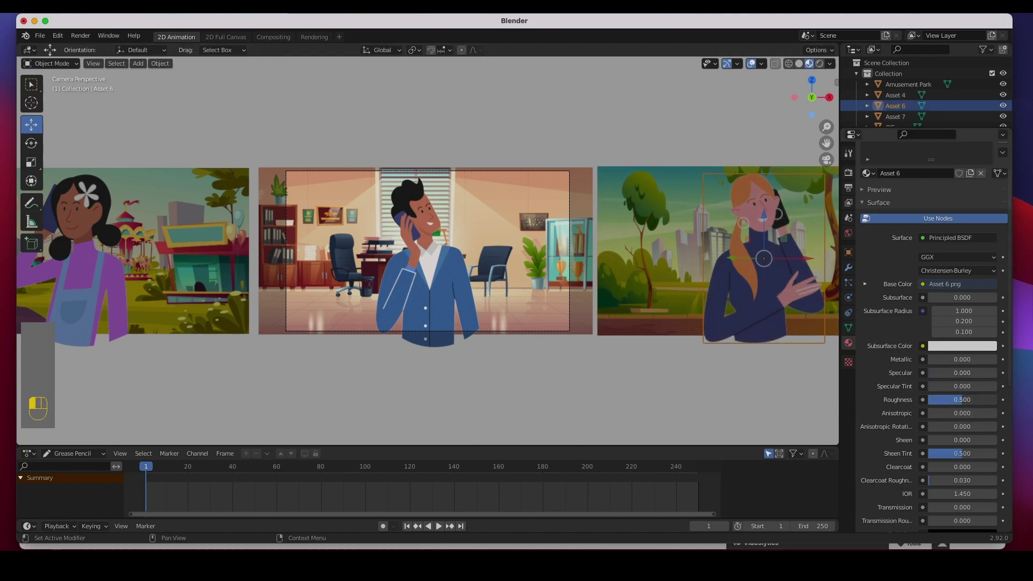
{"action": "left_click", "coordinate": [670, 387]}
{"action": "scroll", "coordinate": [256, 245], "scroll_direction": "down", "scroll_amount": 3}
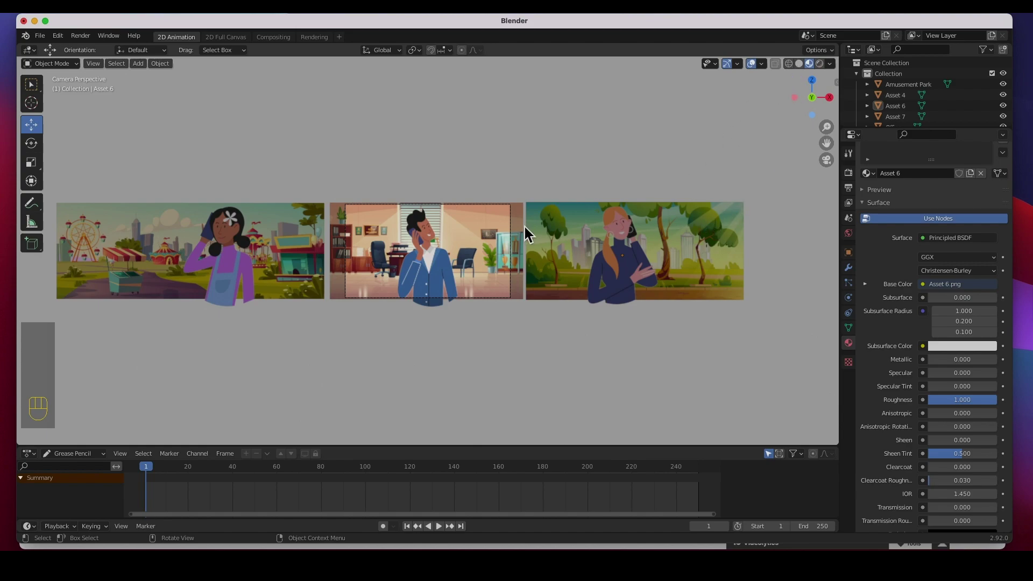
In a top wireframe view, enlarge the Outliner and move the camera along X to face the amusement park background.
{"action": "key", "text": "KP_7"}
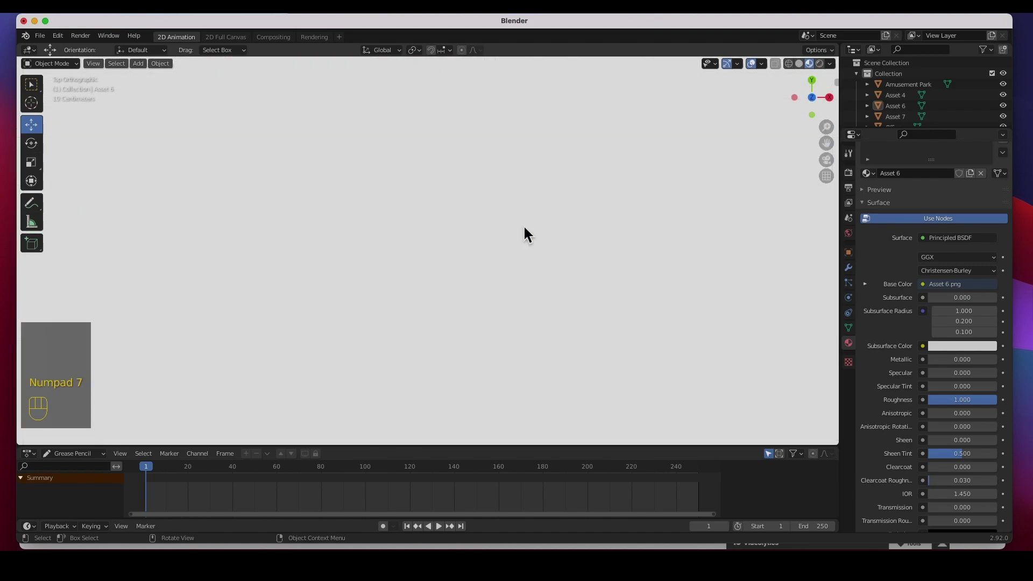
{"action": "left_click", "coordinate": [789, 64]}
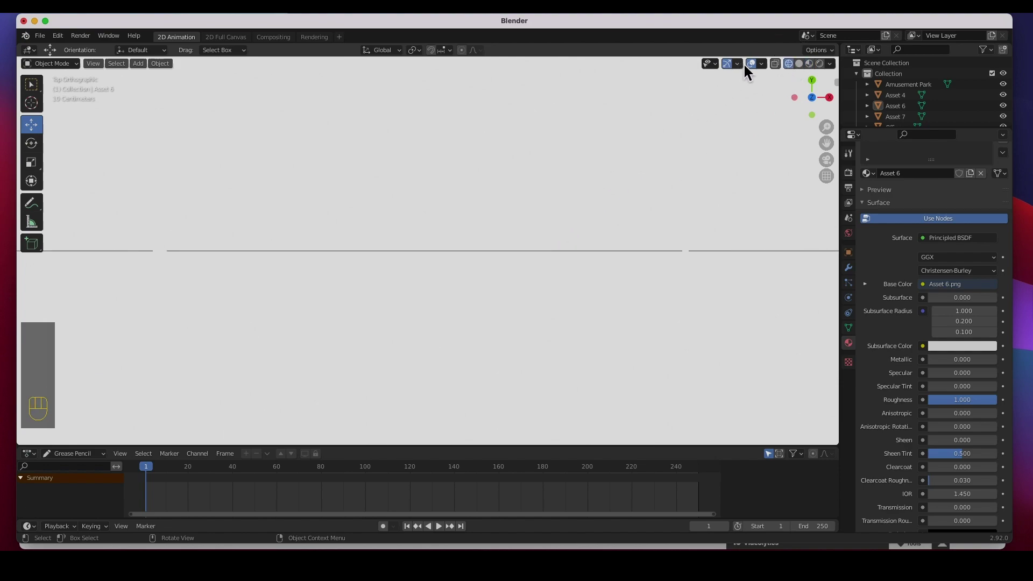
{"action": "scroll", "coordinate": [616, 195], "scroll_direction": "down", "scroll_amount": 3}
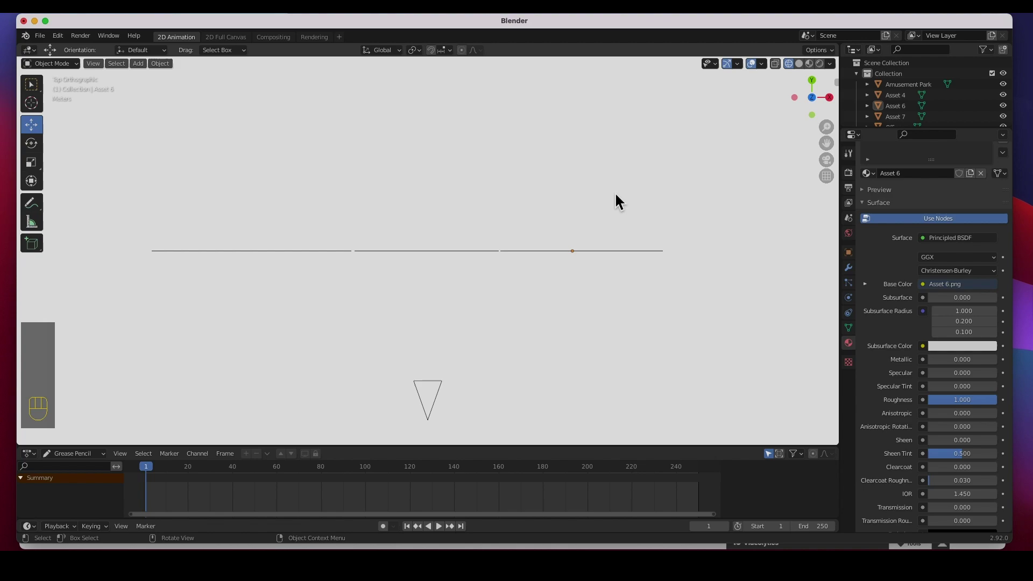
{"action": "scroll", "coordinate": [396, 274], "scroll_direction": "down", "scroll_amount": 2}
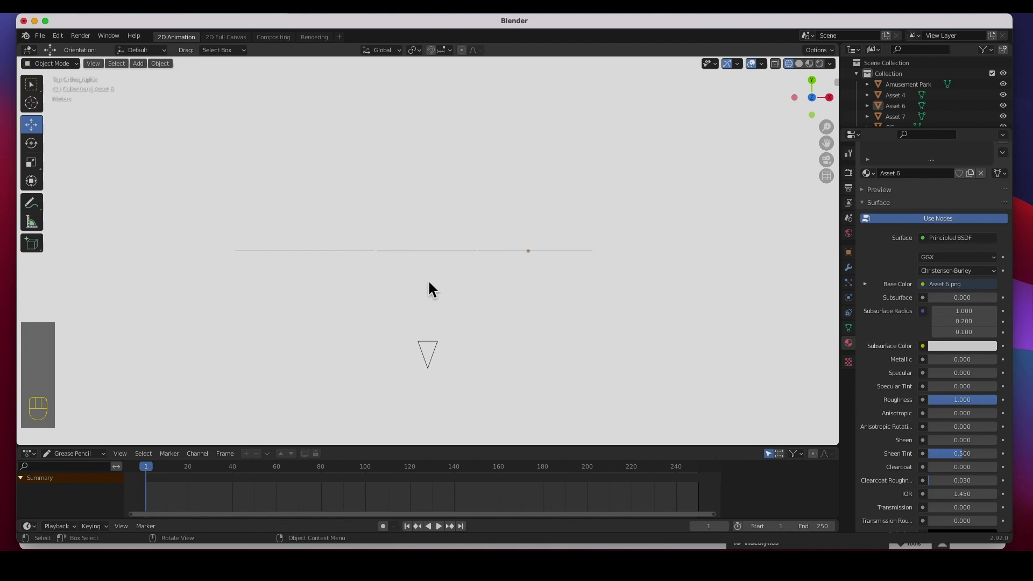
{"action": "left_click", "coordinate": [433, 341]}
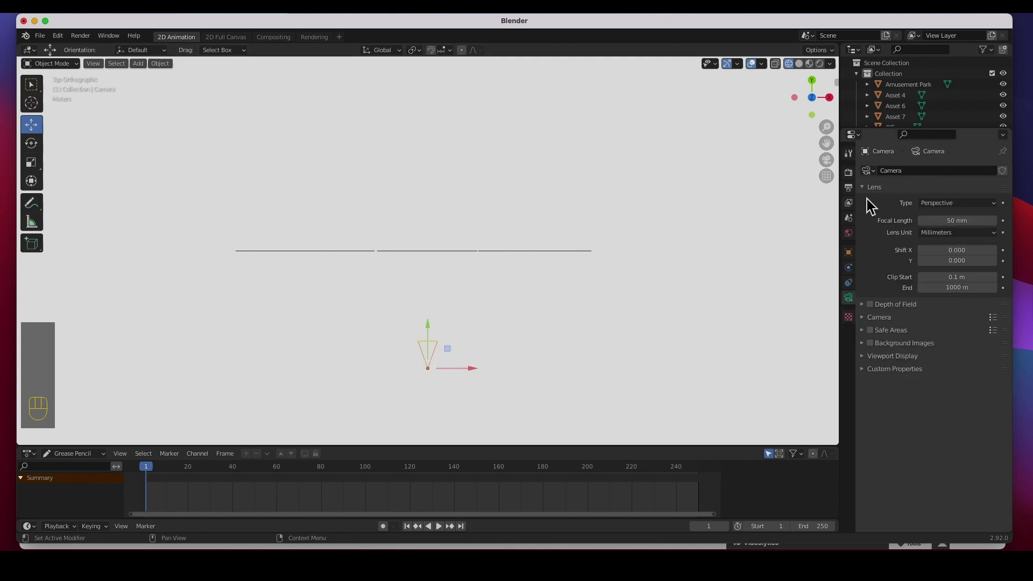
{"action": "left_click_drag", "start_coordinate": [895, 132], "coordinate": [893, 213]}
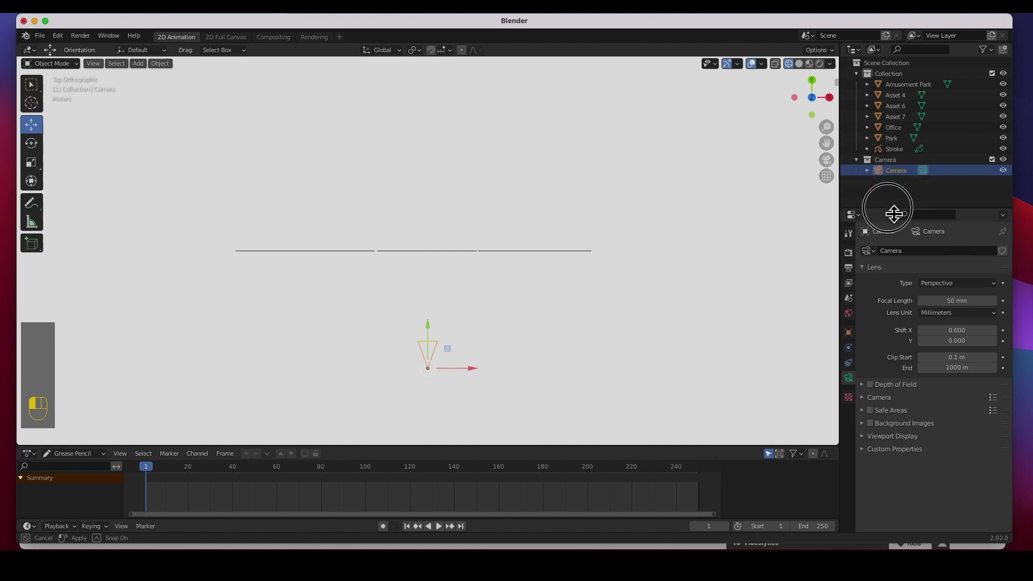
{"action": "left_click_drag", "start_coordinate": [472, 369], "coordinate": [352, 373]}
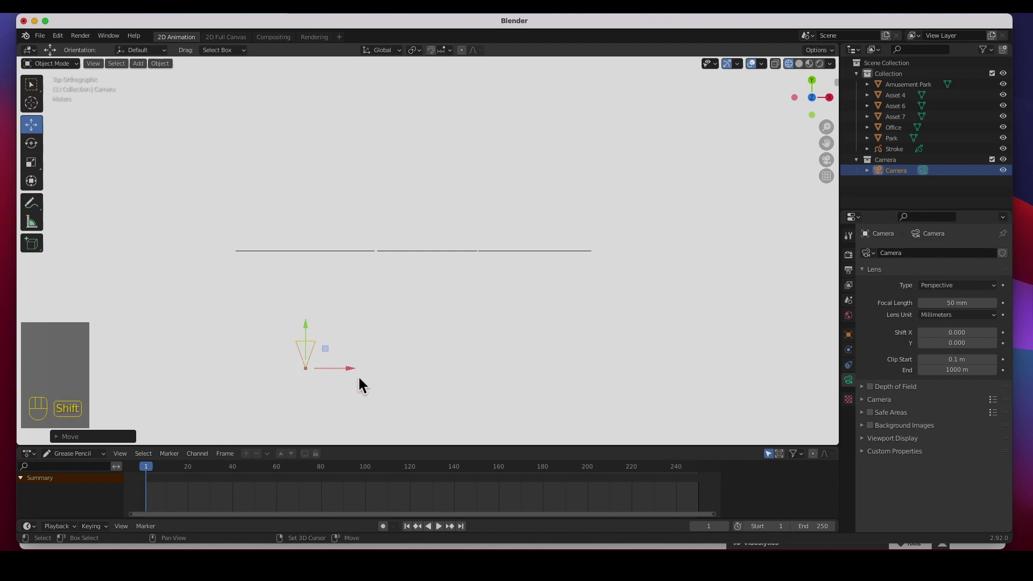
Duplicate the camera twice, placing one copy about 13 m along X facing the office and the other facing the park.
{"action": "key", "text": "shift+d"}
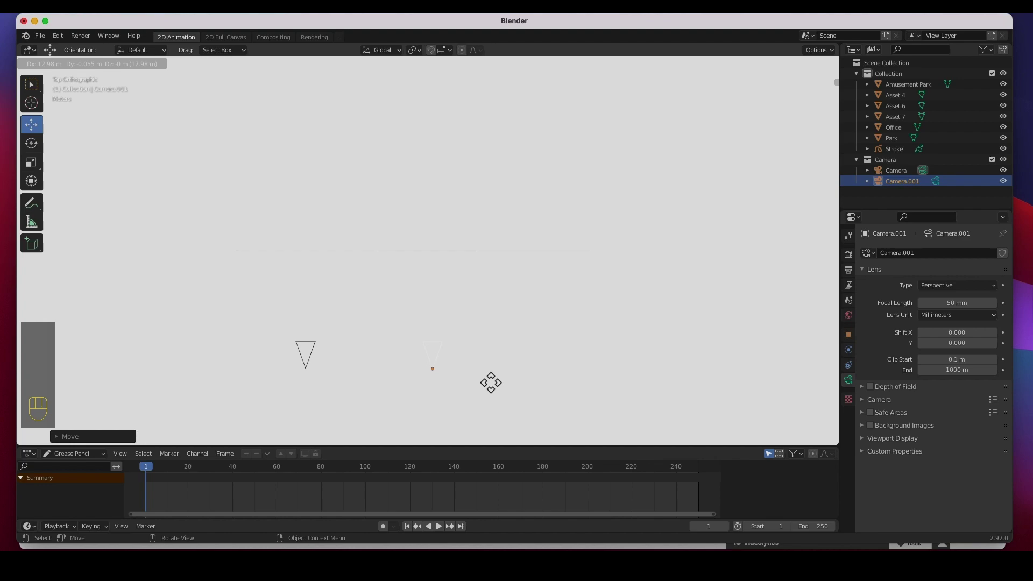
{"action": "left_click", "coordinate": [491, 382]}
{"action": "key", "text": "shift+d"}
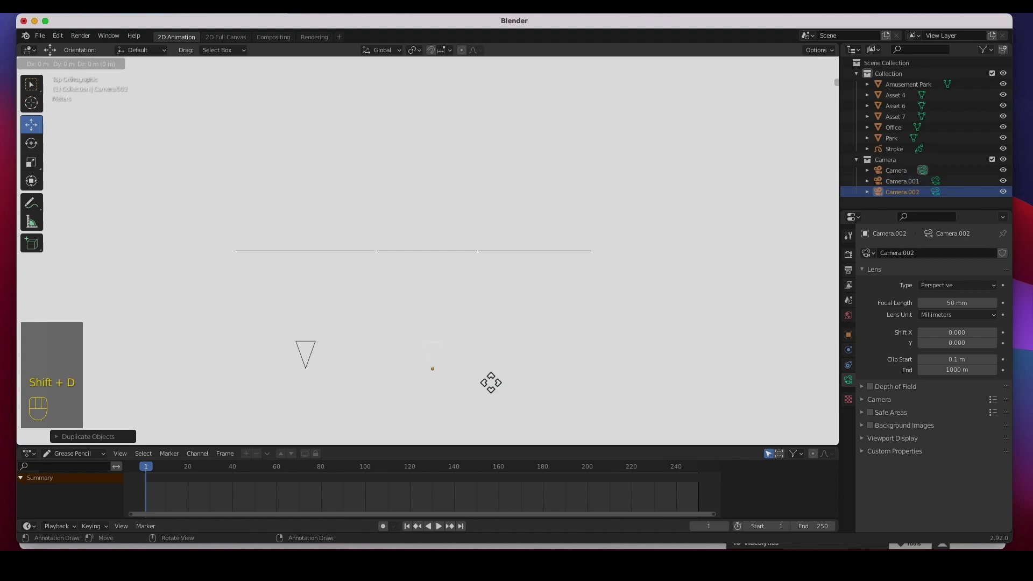
{"action": "left_click", "coordinate": [601, 378]}
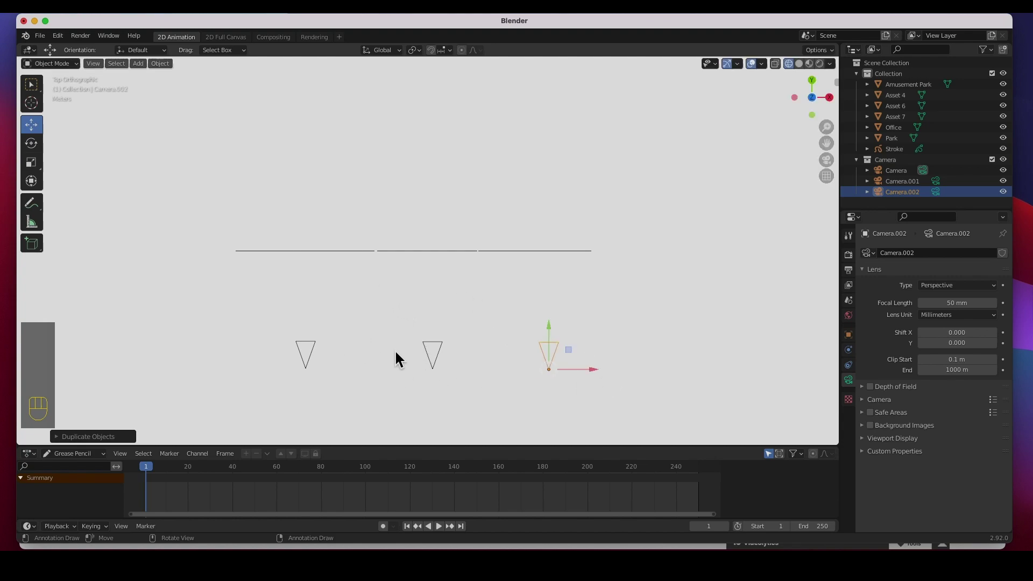
Return to the active camera's view with material preview shading.
{"action": "key", "text": "KP_6"}
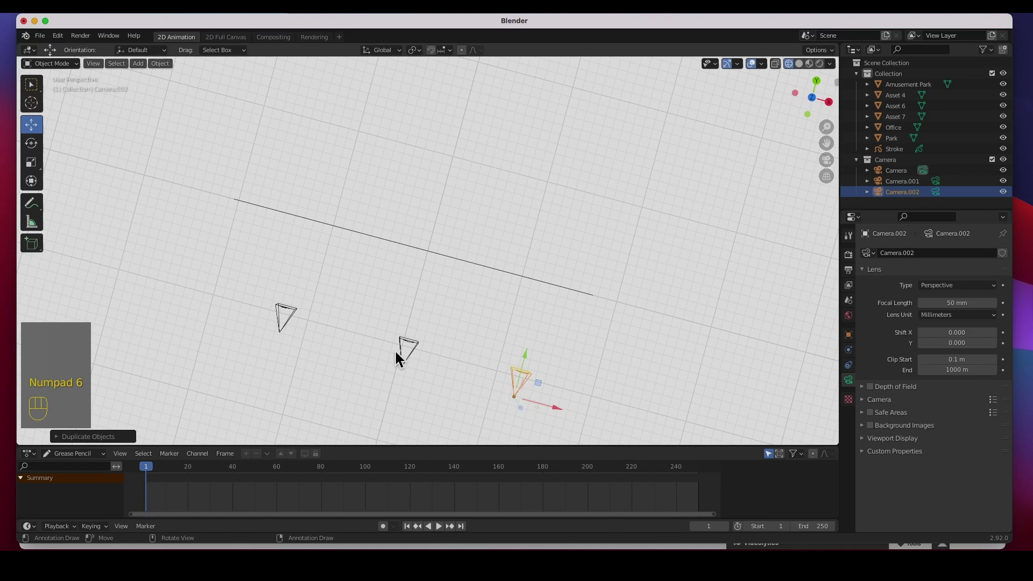
{"action": "key", "text": "KP_0"}
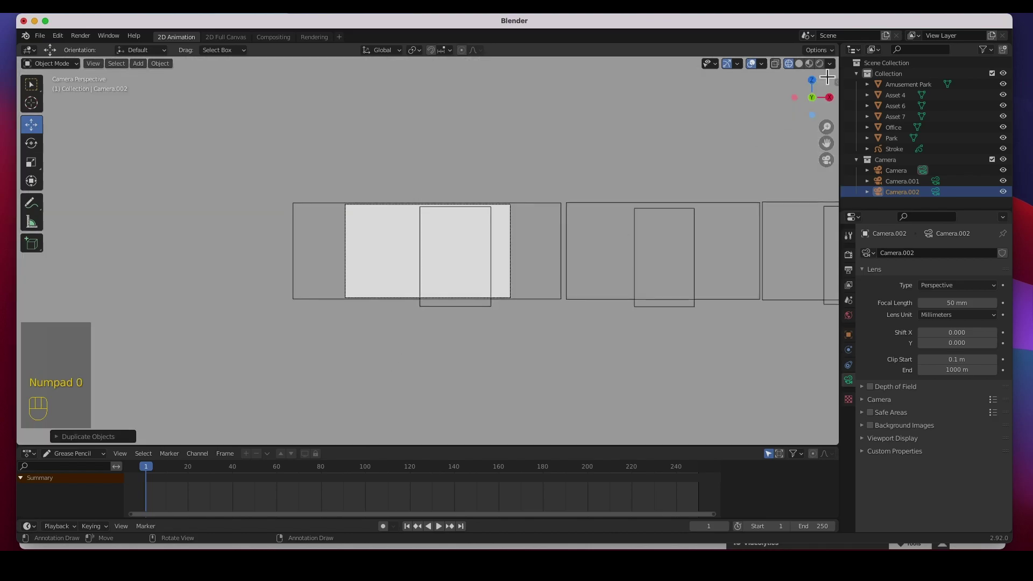
{"action": "left_click", "coordinate": [809, 64]}
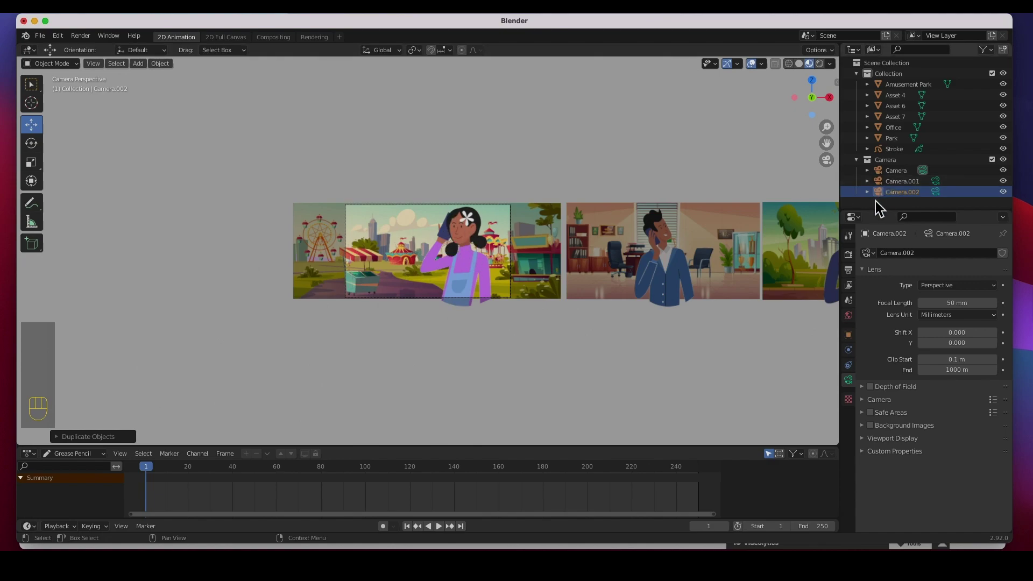
Look through Camera, Camera.001 and Camera.002 in turn to check how each one frames its background.
{"action": "left_click", "coordinate": [926, 171]}
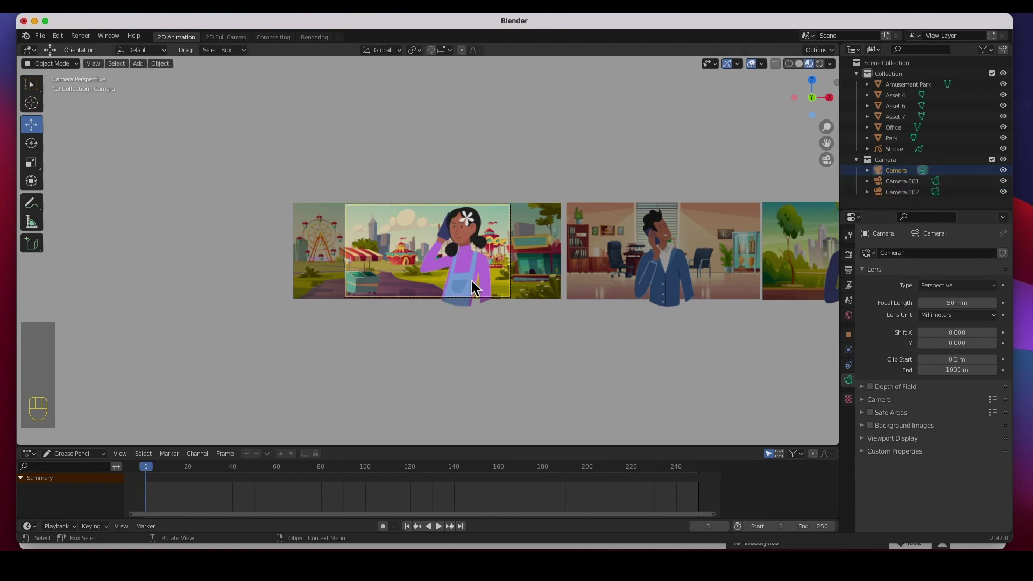
{"action": "scroll", "coordinate": [460, 290], "scroll_direction": "up", "scroll_amount": 2}
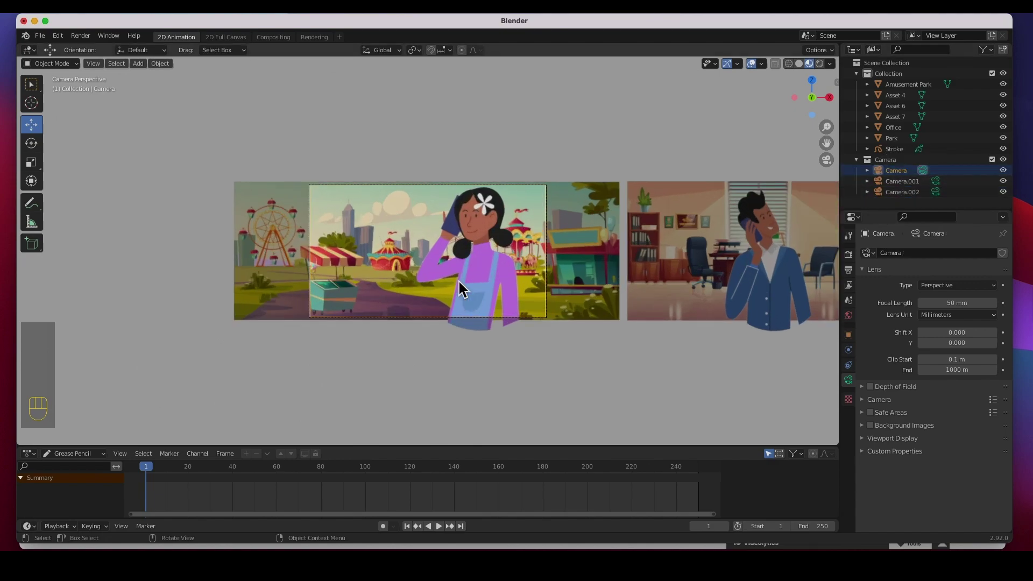
{"action": "left_click", "coordinate": [937, 181]}
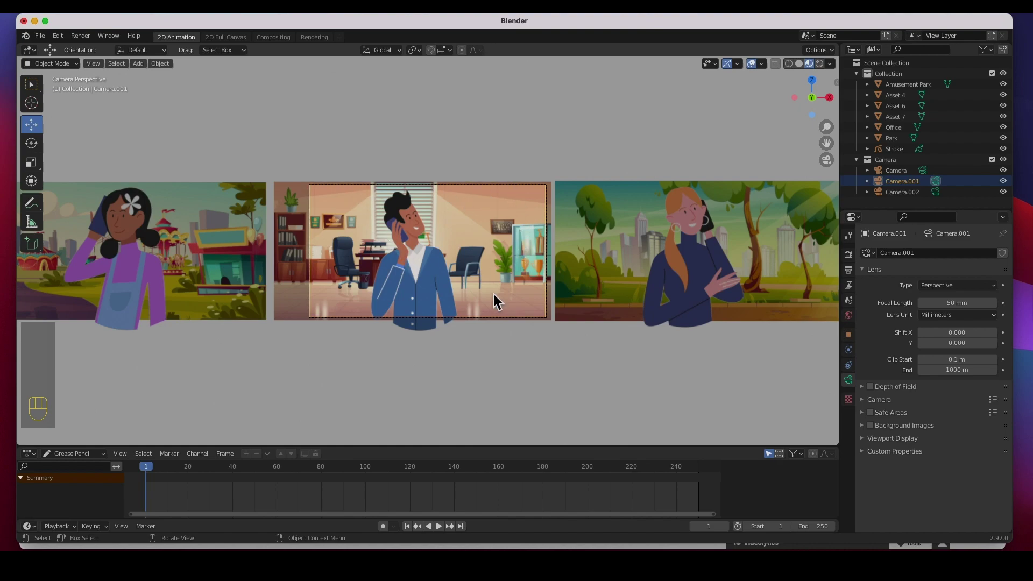
{"action": "left_click", "coordinate": [936, 192]}
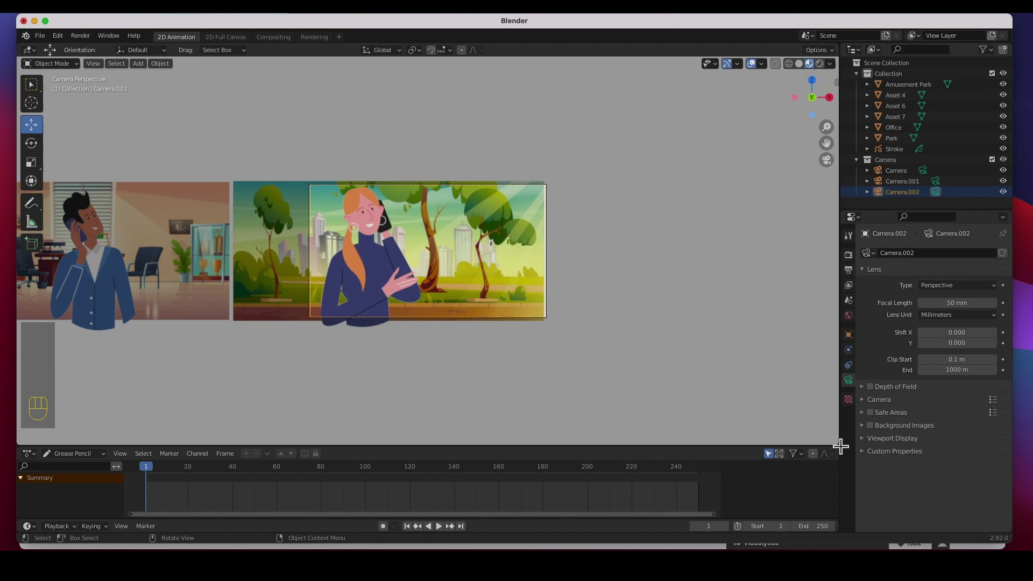
Split the viewport in two, set one half to a free perspective view, and move Camera.002 along X to frame the woman in the park.
{"action": "left_click_drag", "start_coordinate": [842, 446], "coordinate": [434, 353]}
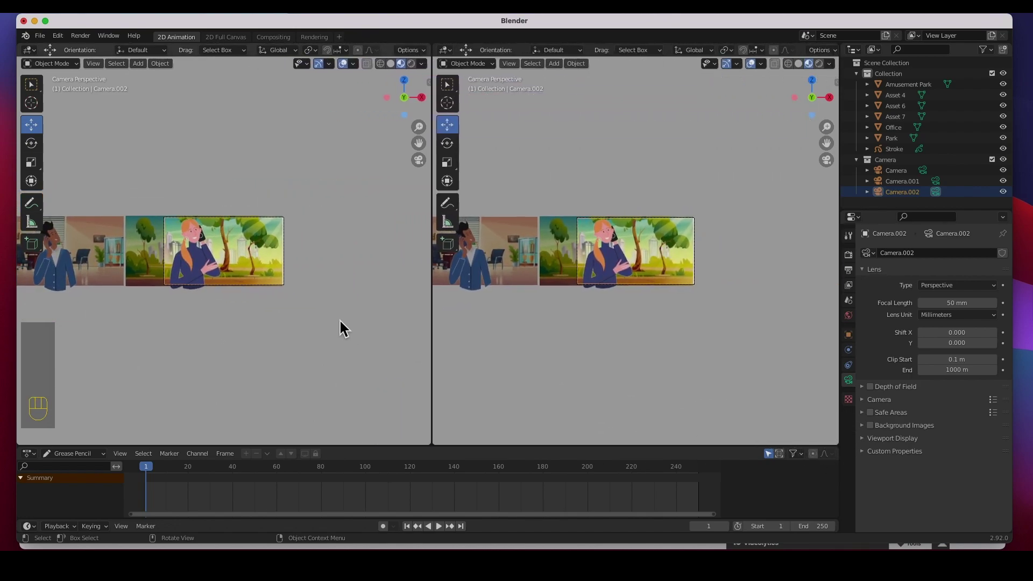
{"action": "middle_click_drag", "start_coordinate": [159, 261], "coordinate": [335, 251], "text": "shift"}
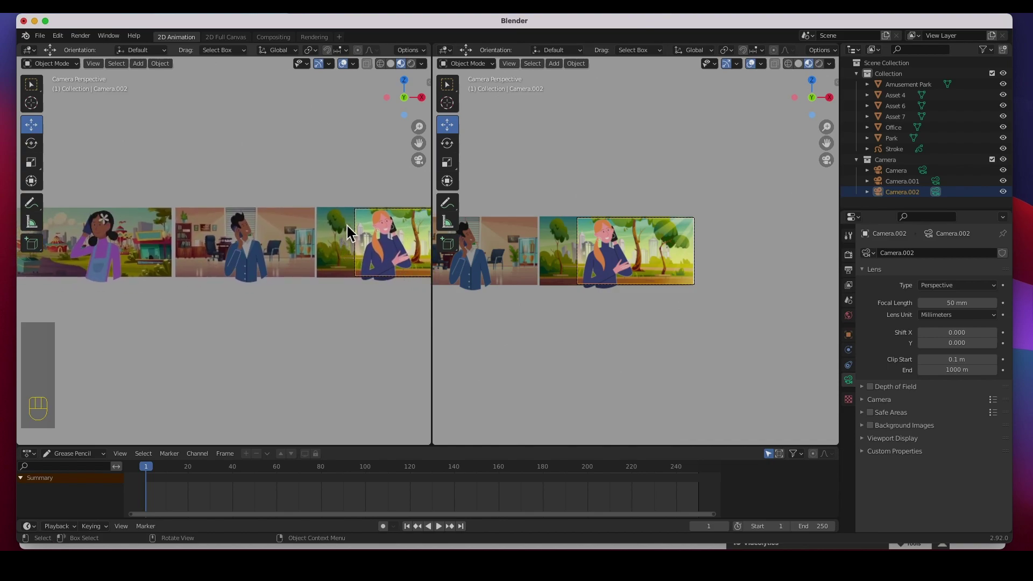
{"action": "middle_click_drag", "start_coordinate": [307, 211], "coordinate": [283, 243]}
{"action": "scroll", "coordinate": [283, 244], "scroll_direction": "down", "scroll_amount": 3}
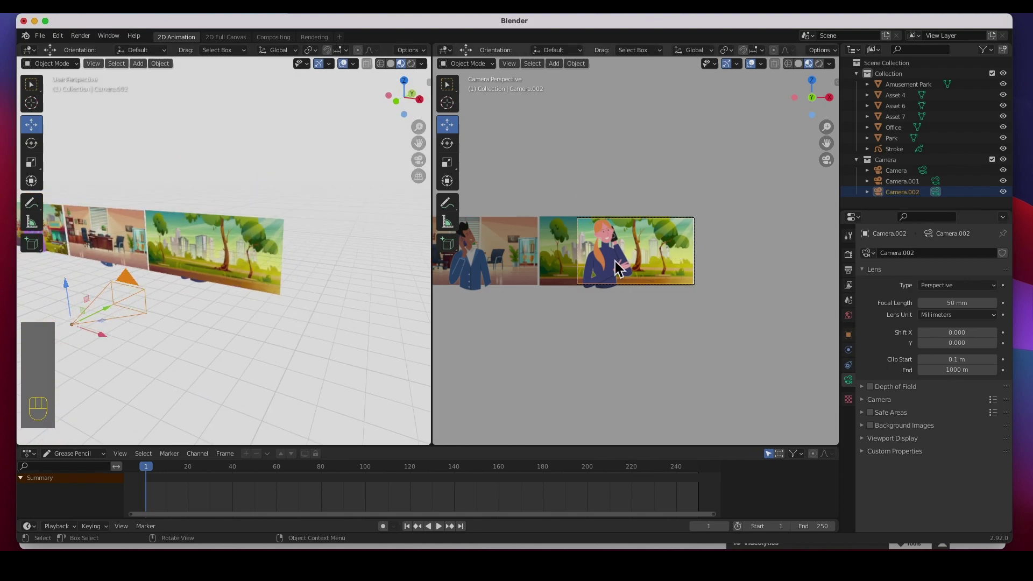
{"action": "mouse_move", "coordinate": [104, 335]}
{"action": "left_mouse_down"}
{"action": "mouse_move", "coordinate": [77, 338]}
{"action": "mouse_move", "coordinate": [106, 328]}
{"action": "left_mouse_up"}
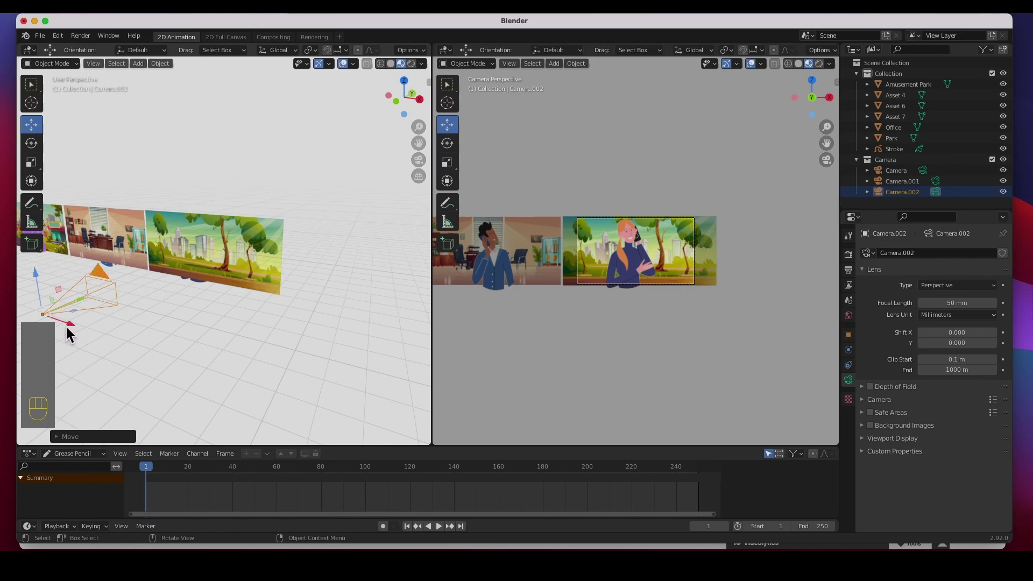
Make Camera.001 the active camera and shift it slightly along X to centre the man in the office background.
{"action": "middle_click_drag", "start_coordinate": [162, 307], "coordinate": [233, 302], "text": "shift"}
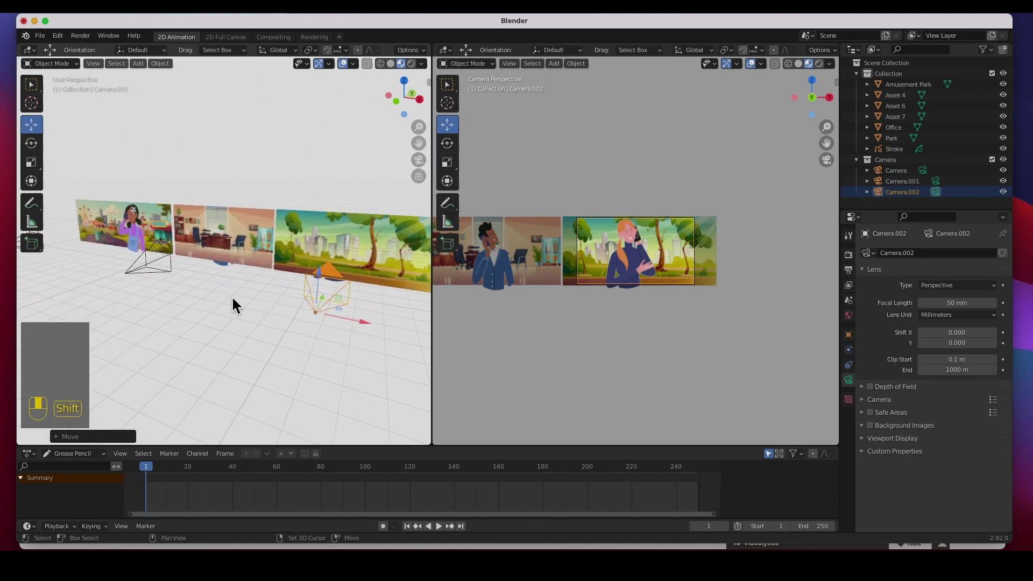
{"action": "left_click", "coordinate": [152, 263]}
{"action": "mouse_move", "coordinate": [159, 280]}
{"action": "left_mouse_down"}
{"action": "mouse_move", "coordinate": [171, 287]}
{"action": "mouse_move", "coordinate": [156, 280]}
{"action": "left_mouse_up"}
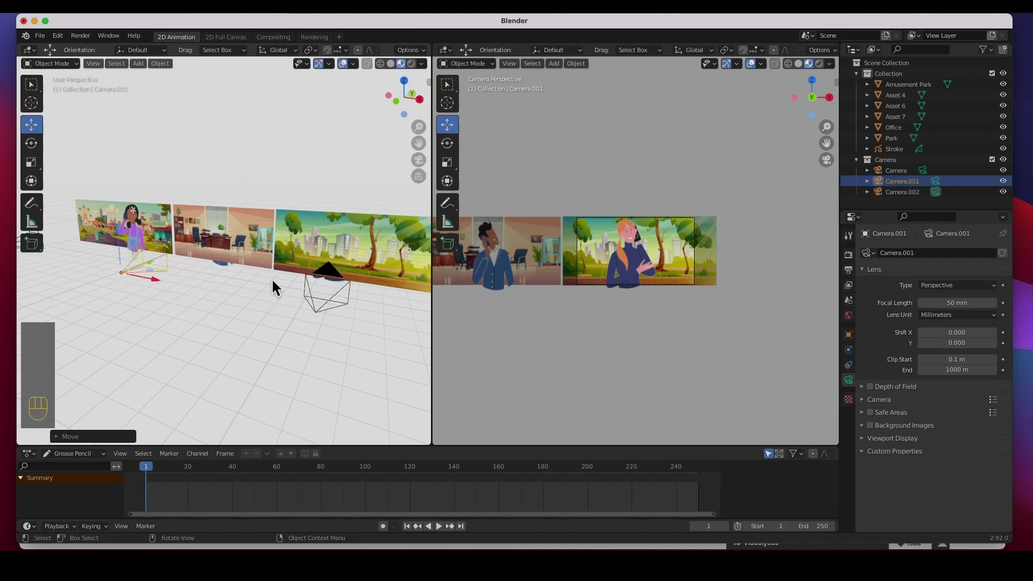
{"action": "left_click", "coordinate": [936, 182]}
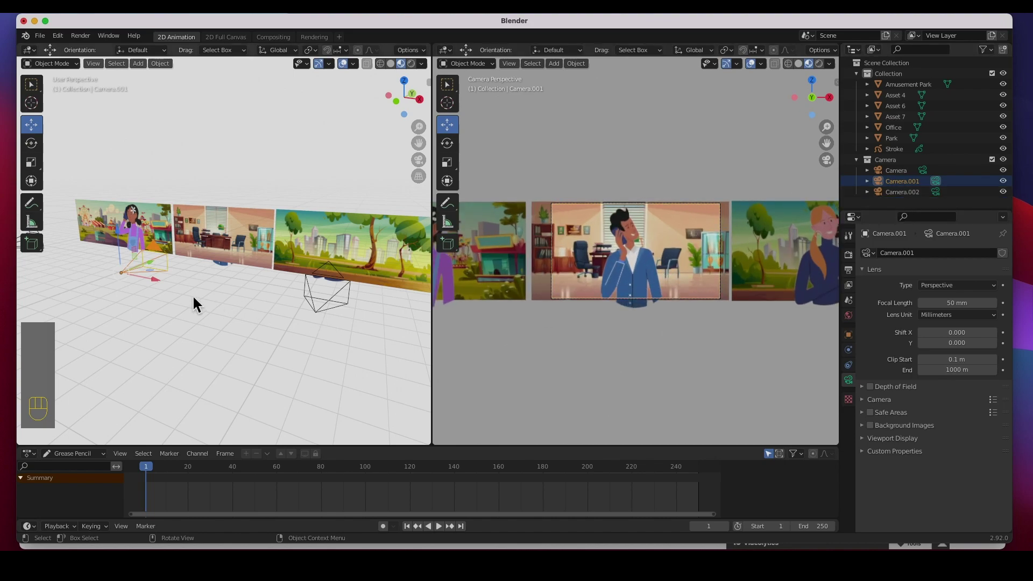
{"action": "left_click_drag", "start_coordinate": [154, 279], "coordinate": [154, 287]}
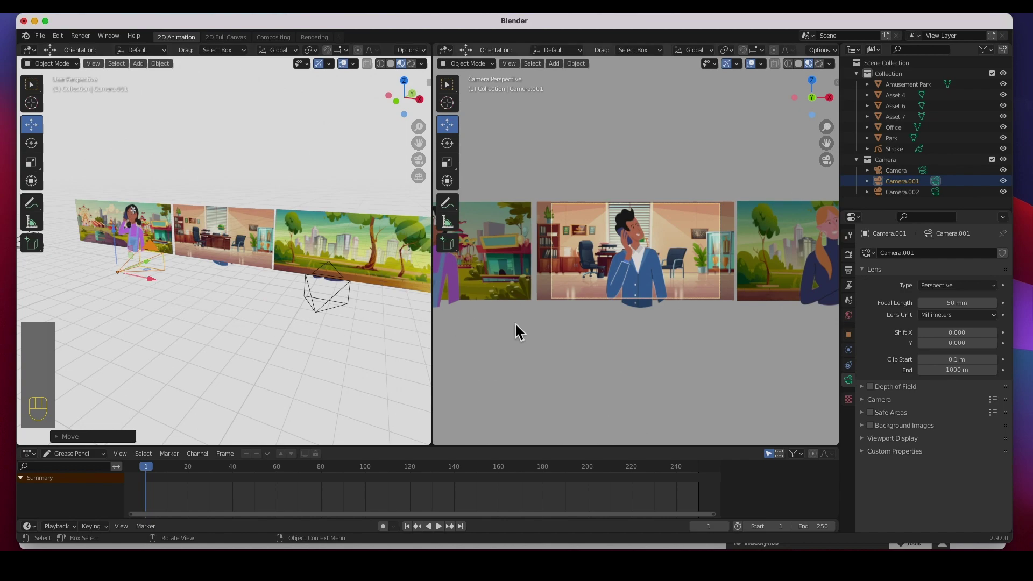
{"action": "left_click", "coordinate": [540, 352]}
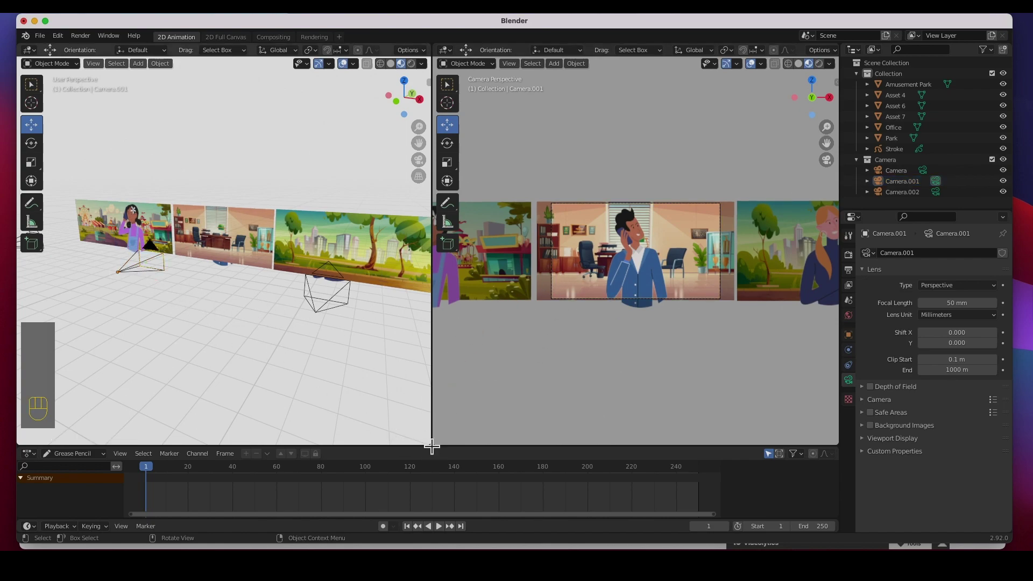
Merge the two viewports back into a single view through the active camera.
{"action": "left_click_drag", "start_coordinate": [432, 445], "coordinate": [540, 420]}
{"action": "key", "text": "KP_0"}
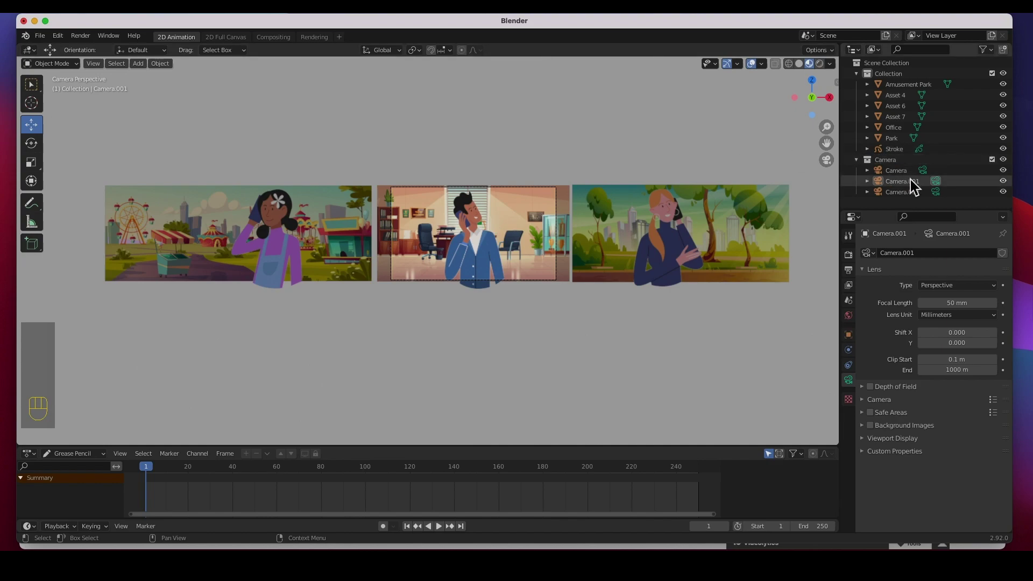
{"action": "left_click", "coordinate": [900, 173]}
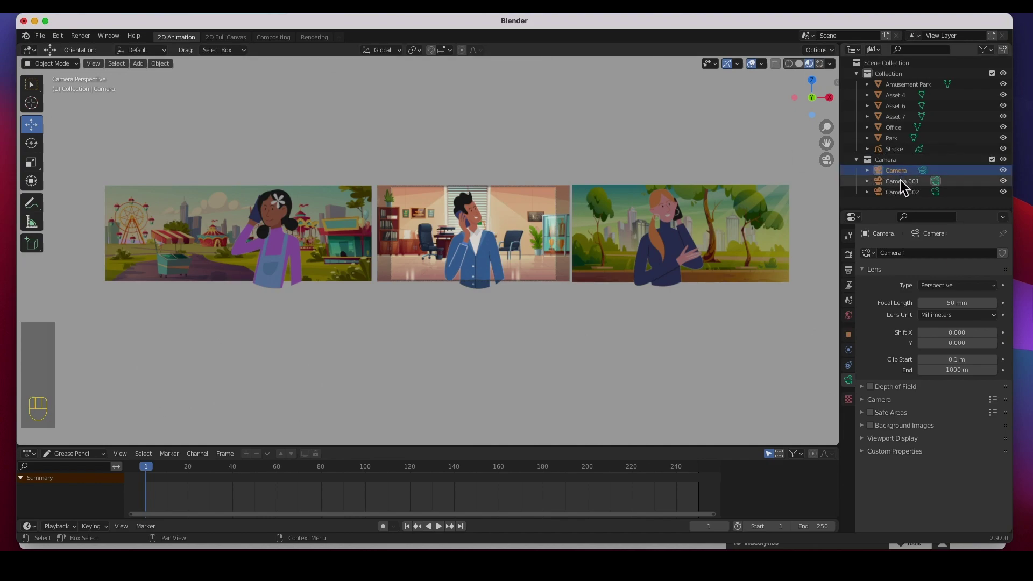
{"action": "left_click", "coordinate": [913, 183]}
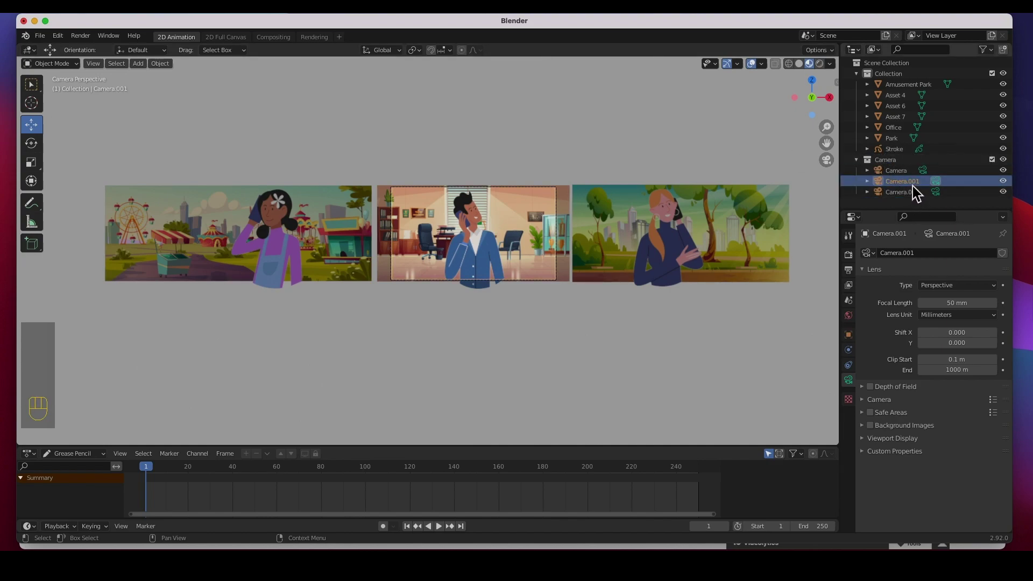
Rename the park camera, Camera.002, to Camera.003 in the Outliner.
{"action": "left_click", "coordinate": [913, 193]}
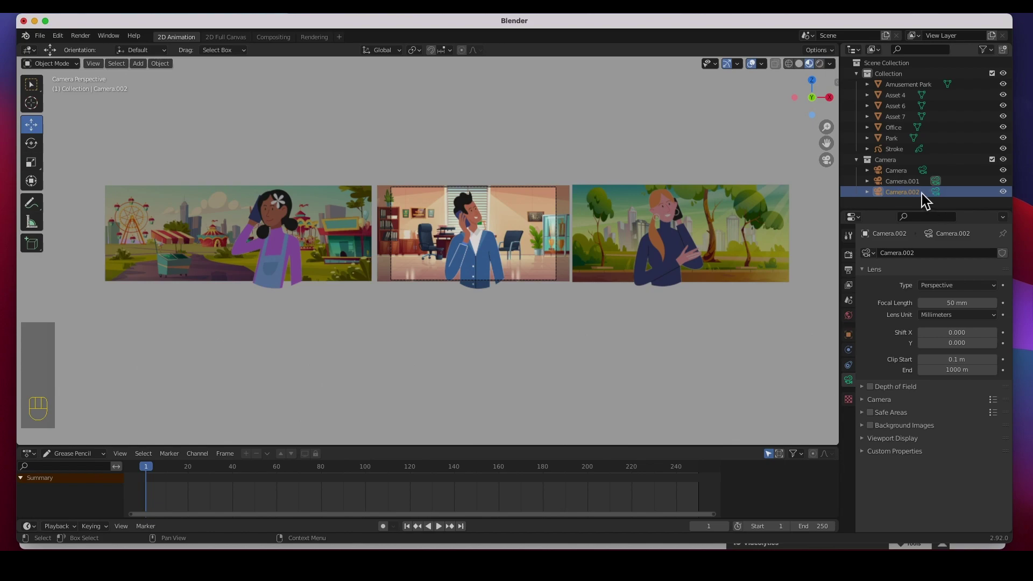
{"action": "double_click", "coordinate": [930, 194]}
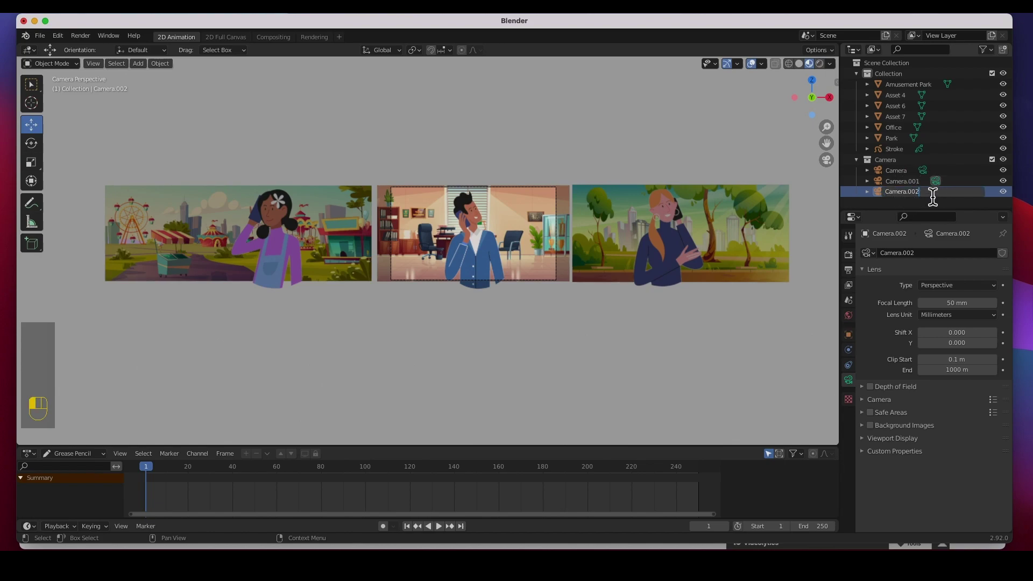
{"action": "type", "text": "3"}
{"action": "key", "text": "Return"}
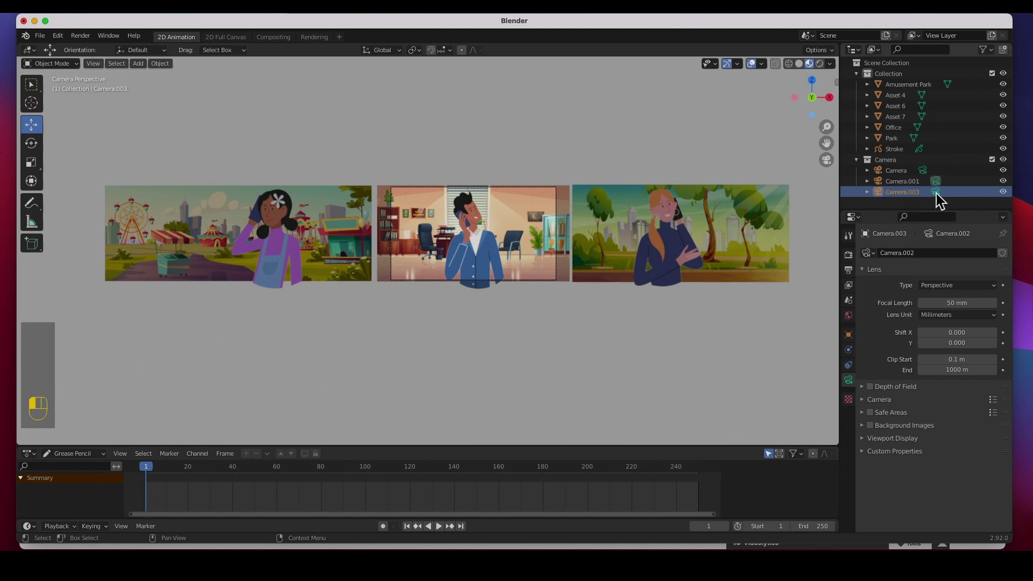
Rename the office camera, Camera.001, to Camera.002 in the Outliner.
{"action": "left_click", "coordinate": [908, 182]}
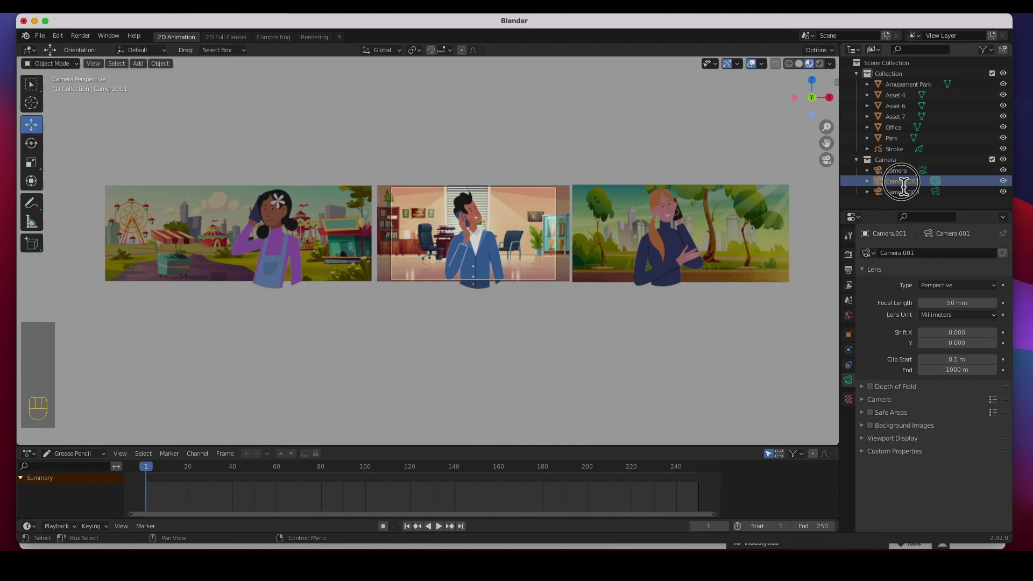
{"action": "double_click", "coordinate": [921, 183]}
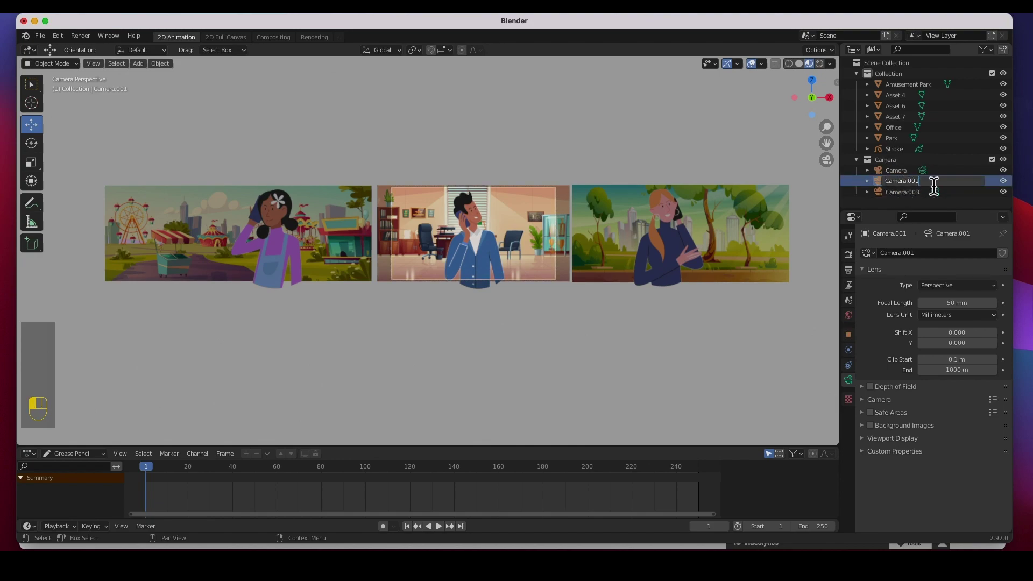
{"action": "type", "text": "2"}
{"action": "key", "text": "Return"}
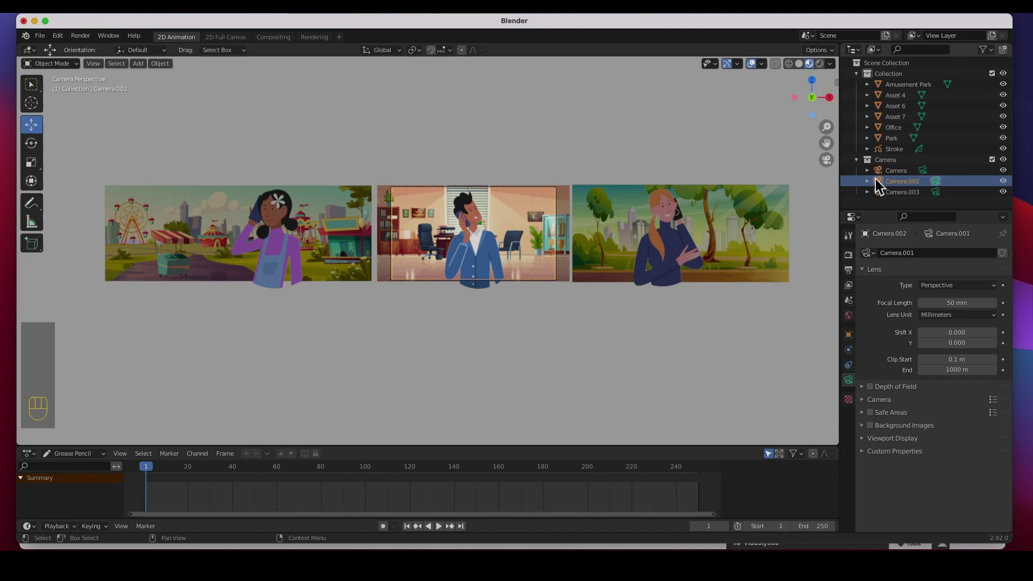
Rename the amusement park camera, Camera, to Camera.001 in the Outliner.
{"action": "left_click", "coordinate": [912, 174]}
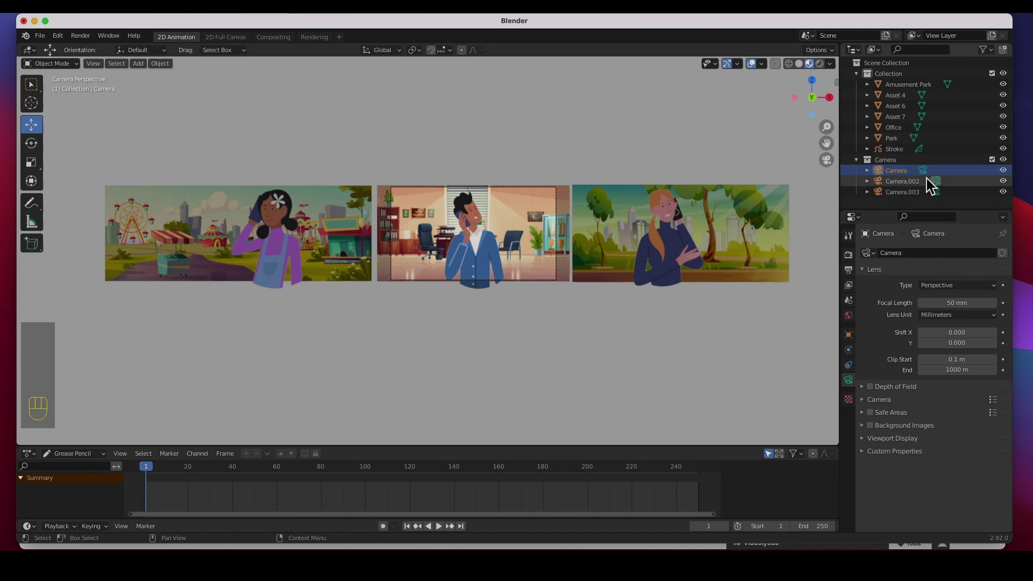
{"action": "double_click", "coordinate": [909, 172]}
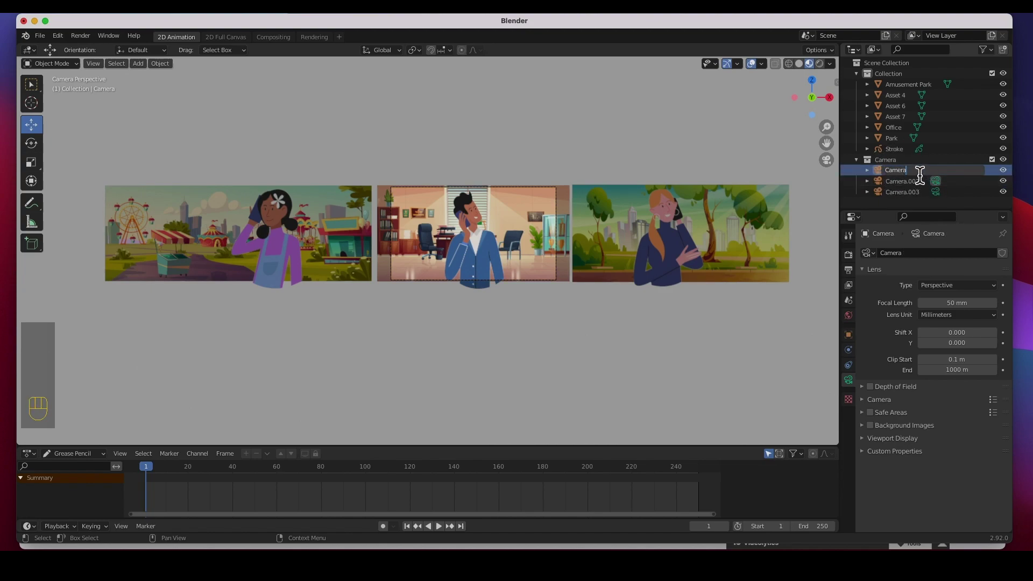
{"action": "type", "text": ".001"}
{"action": "key", "text": "Return"}
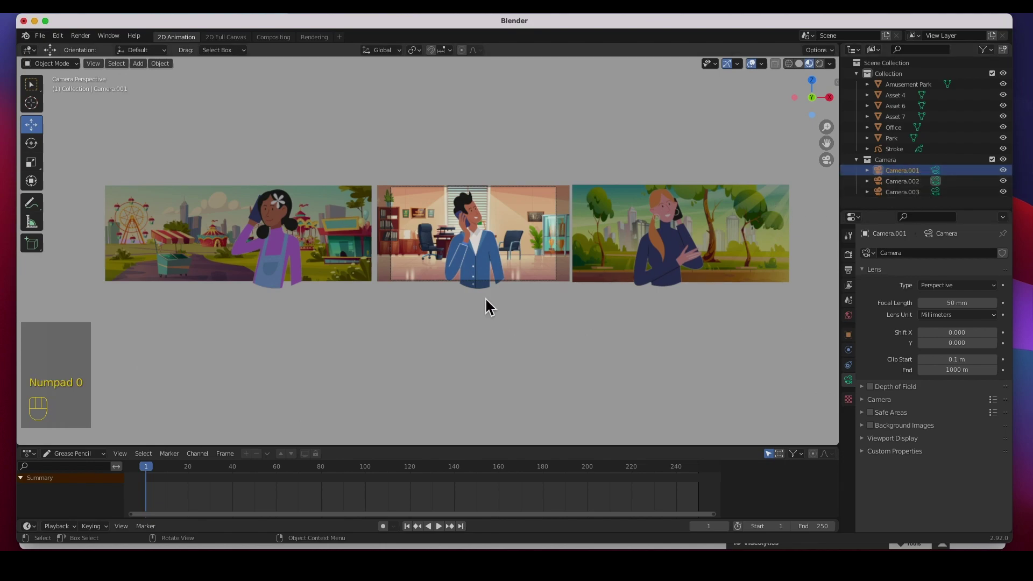
Check the renamed cameras by selecting them and viewing the framing of Camera.001, Camera.003 and Camera.002, ending on Camera.002.
{"action": "left_click", "coordinate": [909, 181]}
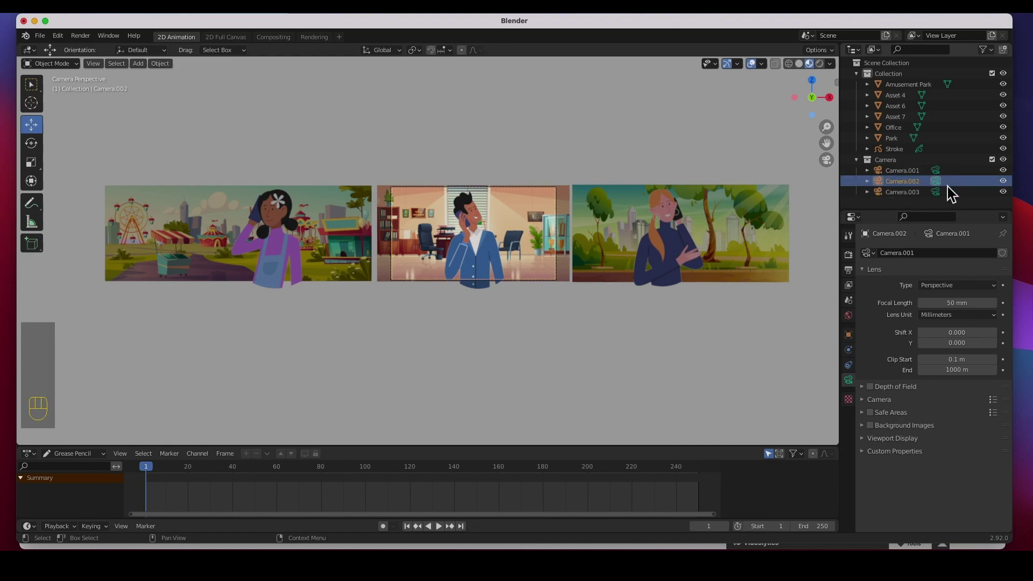
{"action": "left_click", "coordinate": [900, 171]}
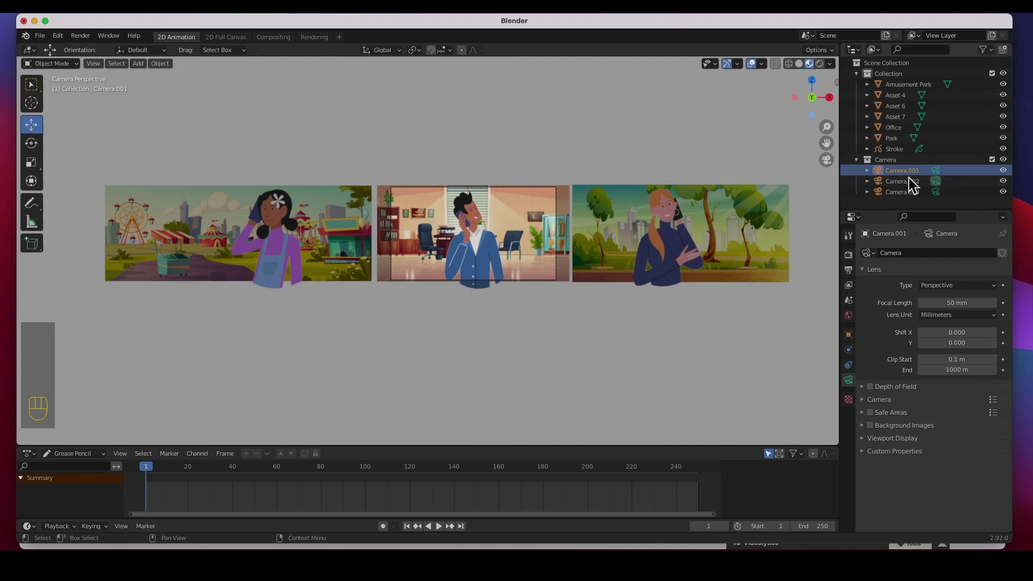
{"action": "left_click", "coordinate": [902, 194]}
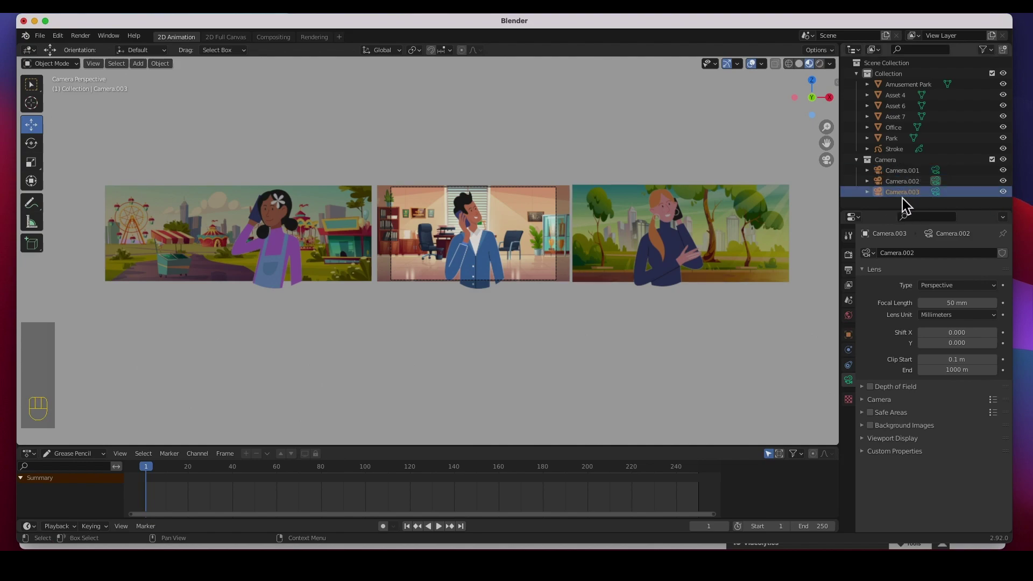
{"action": "left_click", "coordinate": [937, 181]}
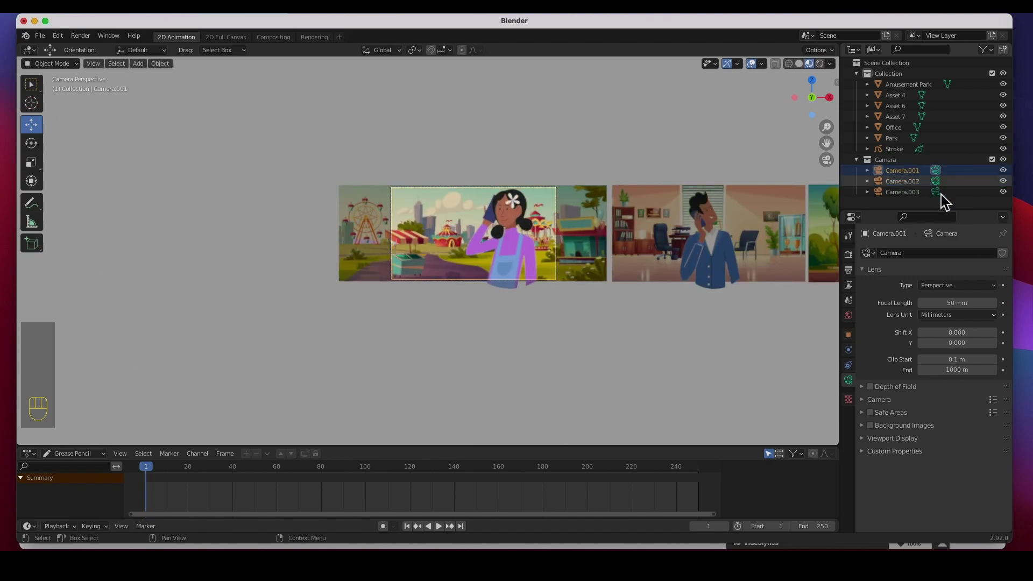
{"action": "left_click", "coordinate": [939, 192]}
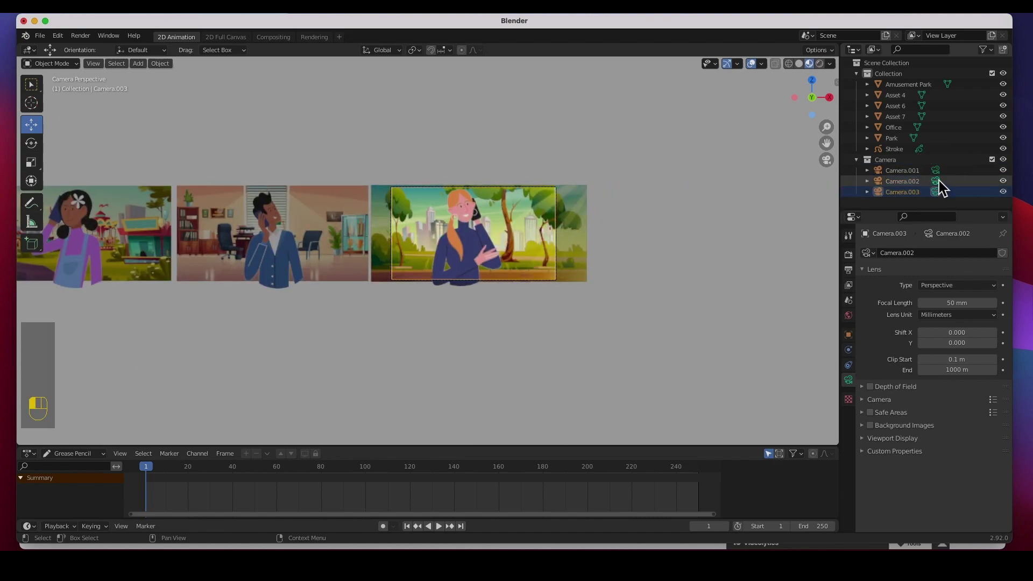
{"action": "left_click", "coordinate": [939, 181]}
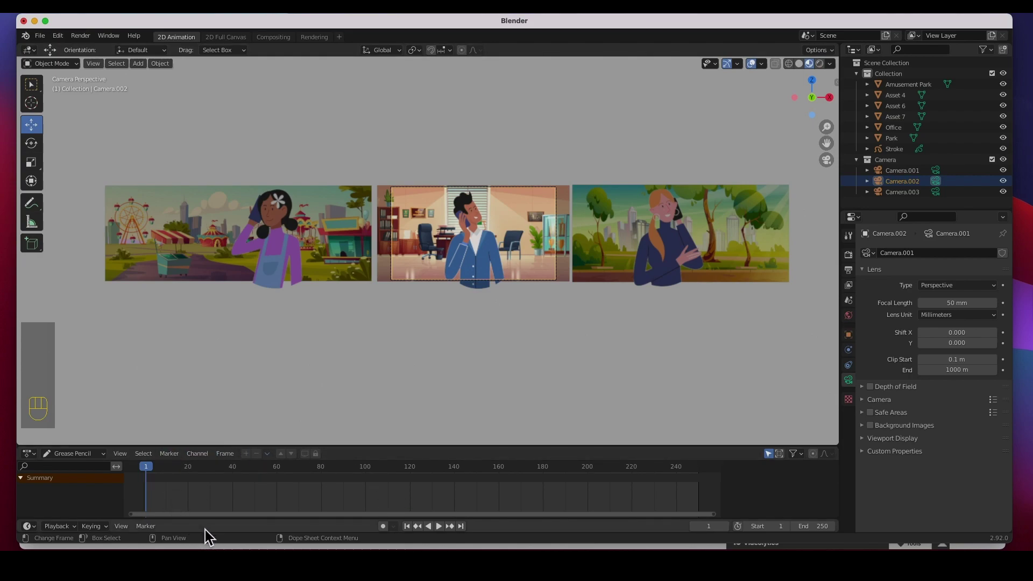
Enlarge the Timeline over the Dope Sheet and reveal its channel list.
{"action": "left_click_drag", "start_coordinate": [210, 520], "coordinate": [214, 446]}
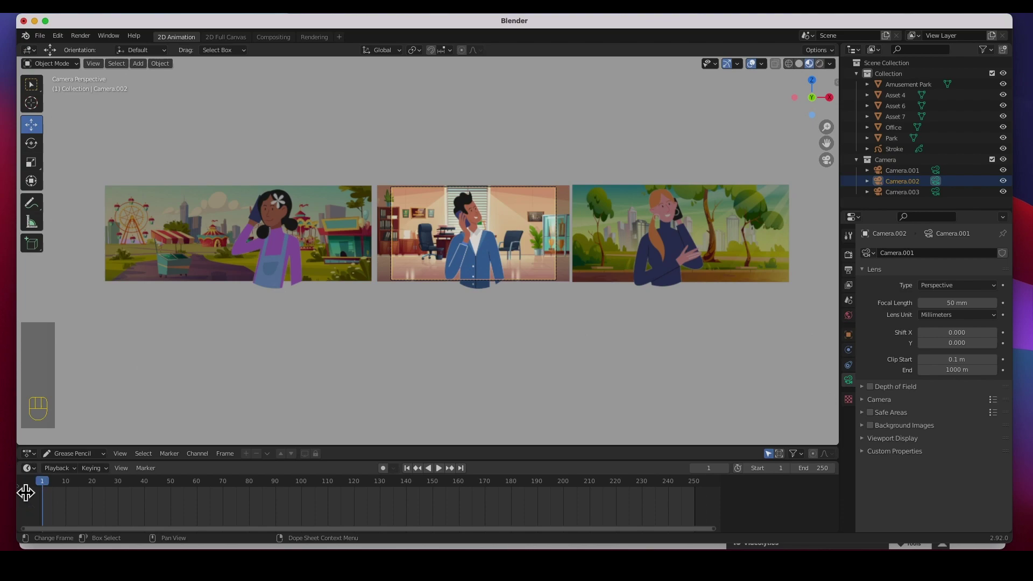
{"action": "left_click_drag", "start_coordinate": [29, 496], "coordinate": [26, 495]}
{"action": "left_click", "coordinate": [25, 495]}
Add a timeline marker at frame 40.
{"action": "left_click_drag", "start_coordinate": [146, 480], "coordinate": [214, 490]}
{"action": "left_click", "coordinate": [232, 495]}
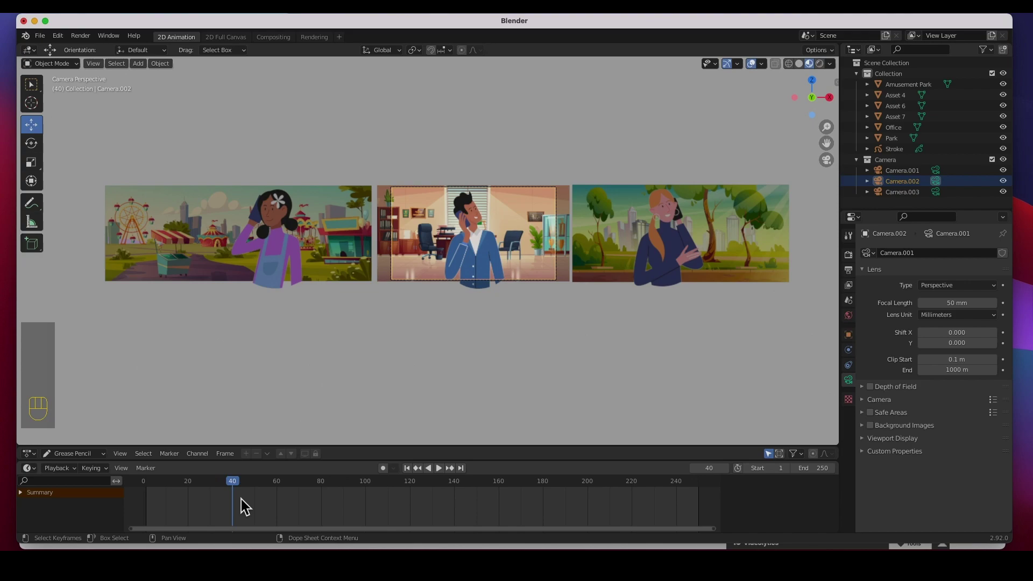
{"action": "key", "text": "m"}
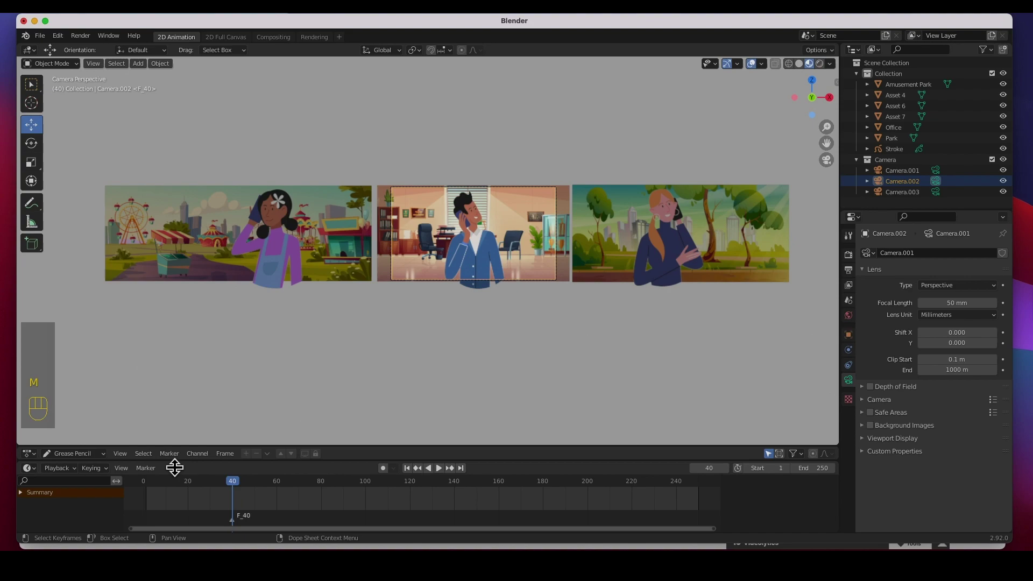
{"action": "left_click", "coordinate": [149, 469]}
{"action": "left_click", "coordinate": [149, 470]}
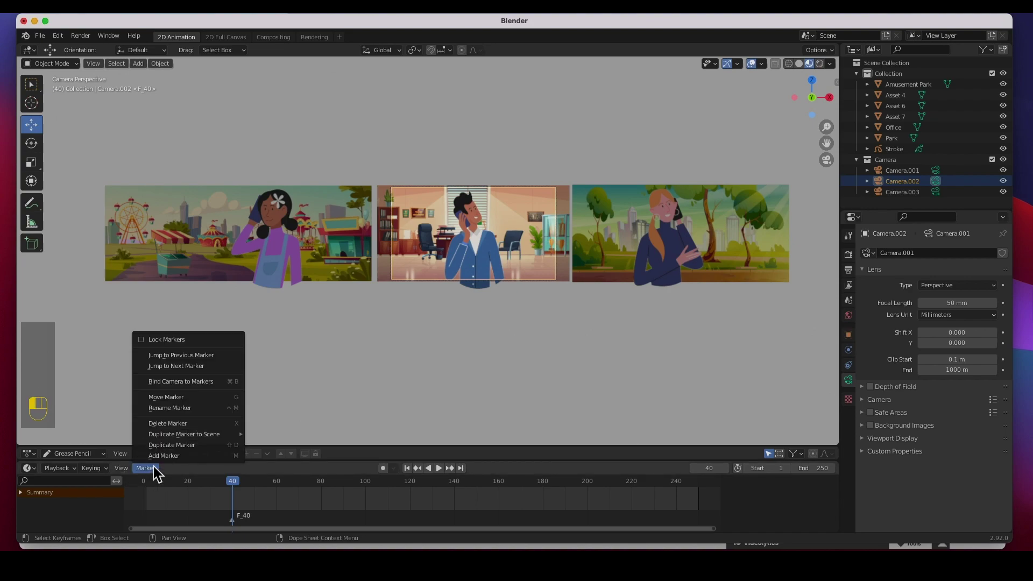
{"action": "left_click", "coordinate": [240, 459]}
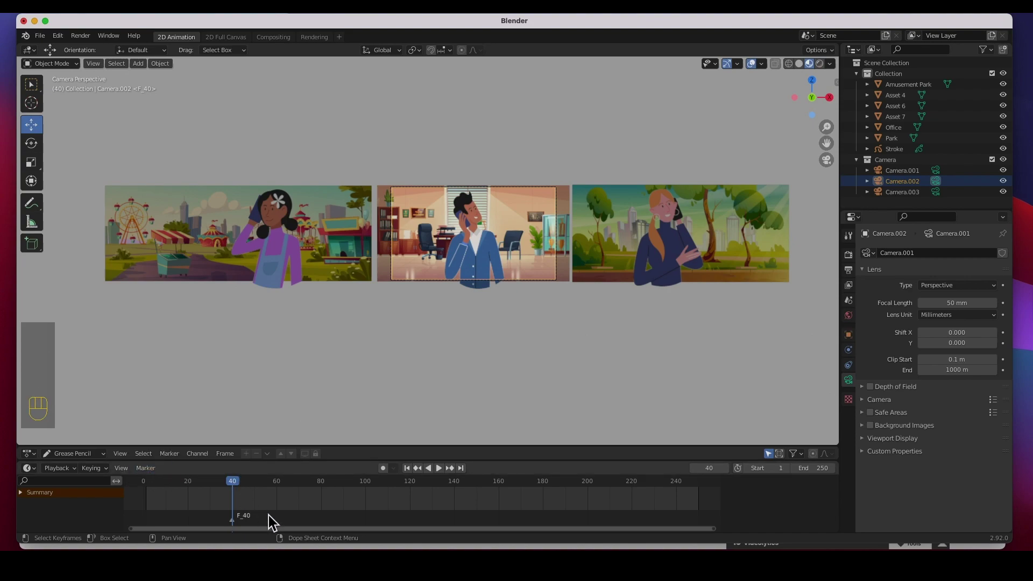
Add two more timeline markers, at frame 80 and frame 120.
{"action": "left_click", "coordinate": [323, 481]}
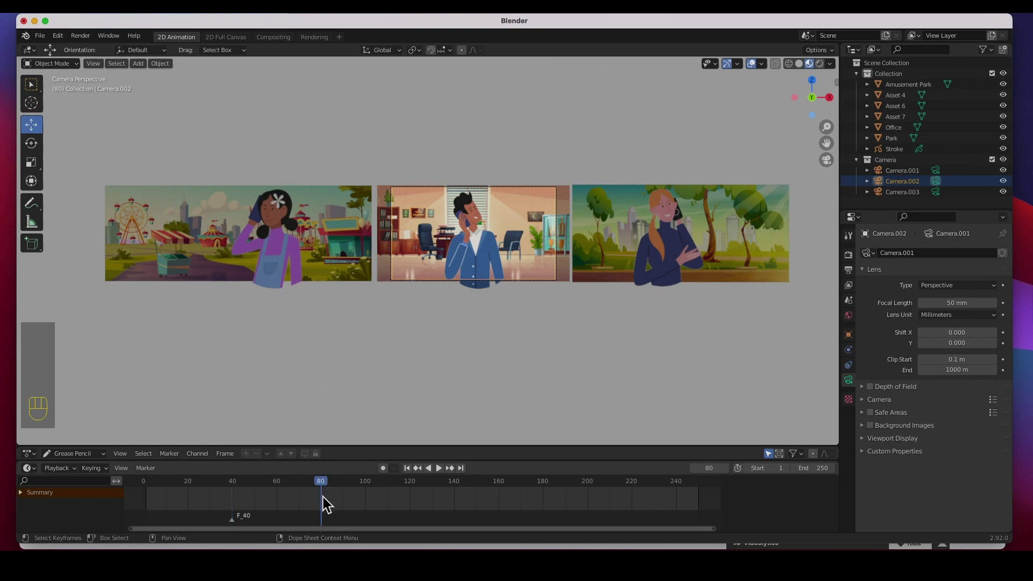
{"action": "key", "text": "m"}
{"action": "left_click", "coordinate": [413, 485]}
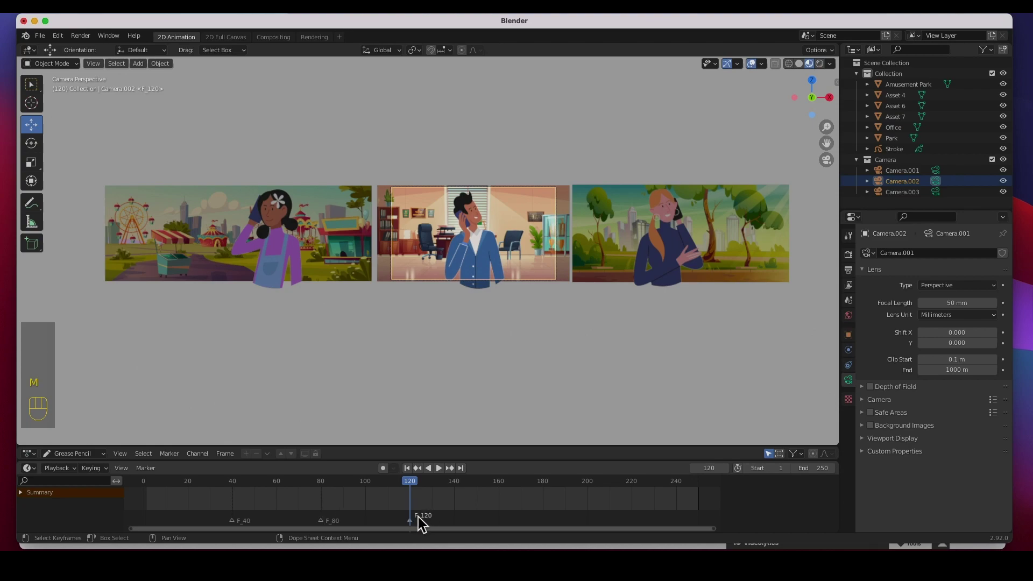
Go to frame 160 and set the scene's end frame to 160.
{"action": "left_click", "coordinate": [500, 483]}
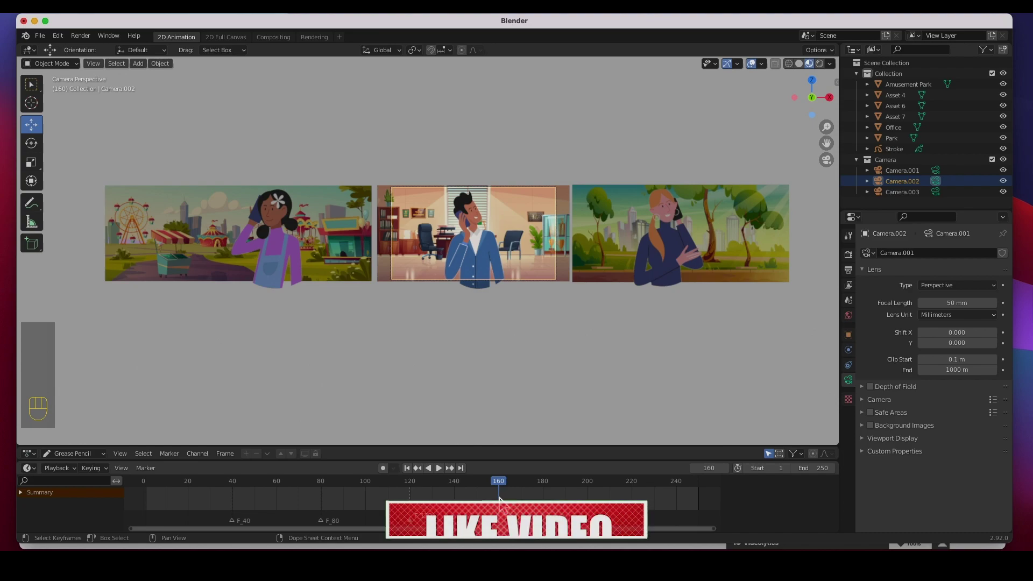
{"action": "left_click", "coordinate": [799, 469]}
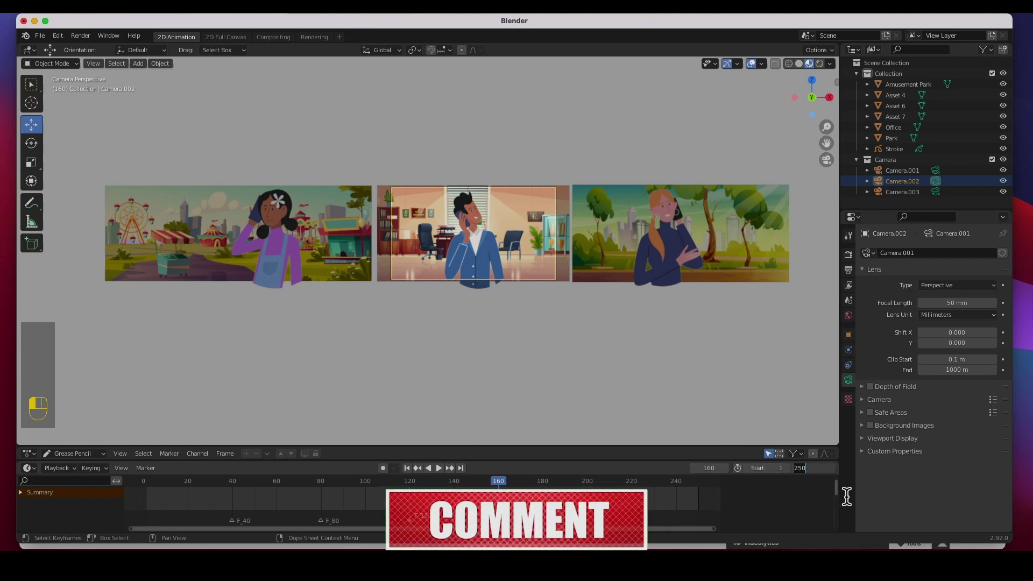
{"action": "type", "text": "160"}
{"action": "key", "text": "Return"}
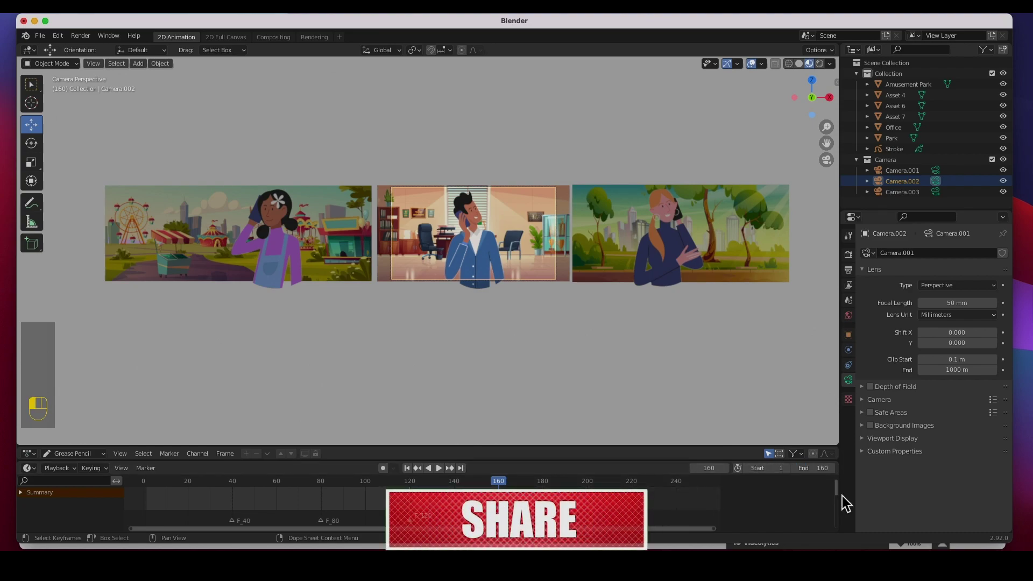
Play the animation from the start to preview the shortened range, and return the playhead to frame 1.
{"action": "left_click_drag", "start_coordinate": [248, 485], "coordinate": [152, 487]}
{"action": "key", "text": "space"}
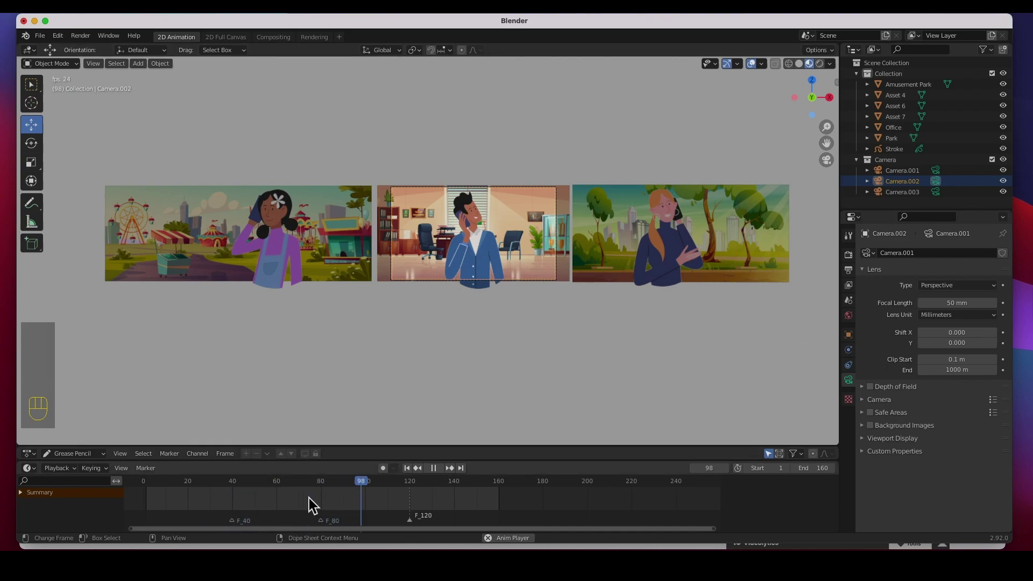
{"action": "key", "text": "space"}
{"action": "left_click_drag", "start_coordinate": [172, 488], "coordinate": [145, 485]}
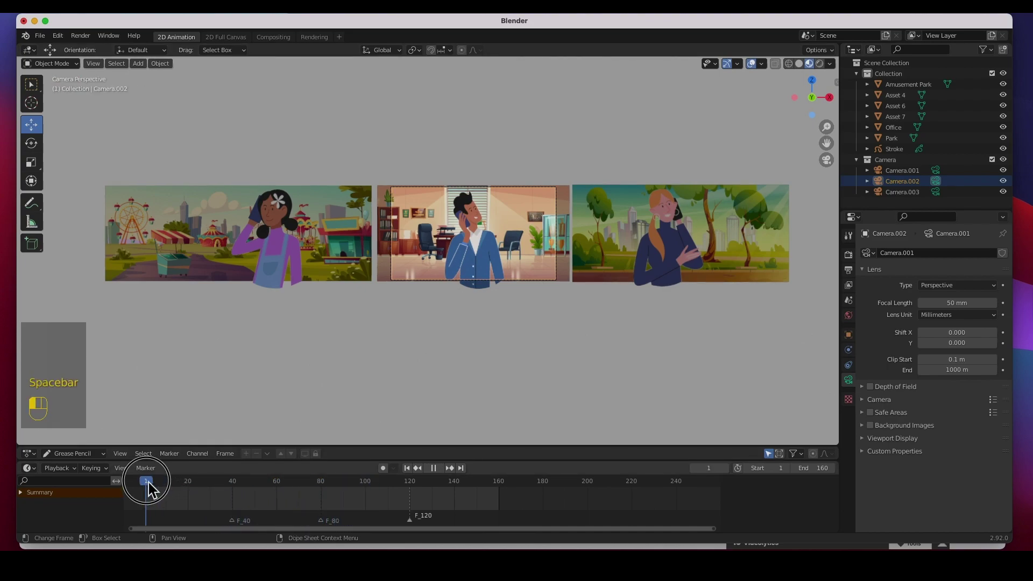
Make Camera.001 the active camera and bind it to the marker at frame 40.
{"action": "left_click", "coordinate": [235, 489]}
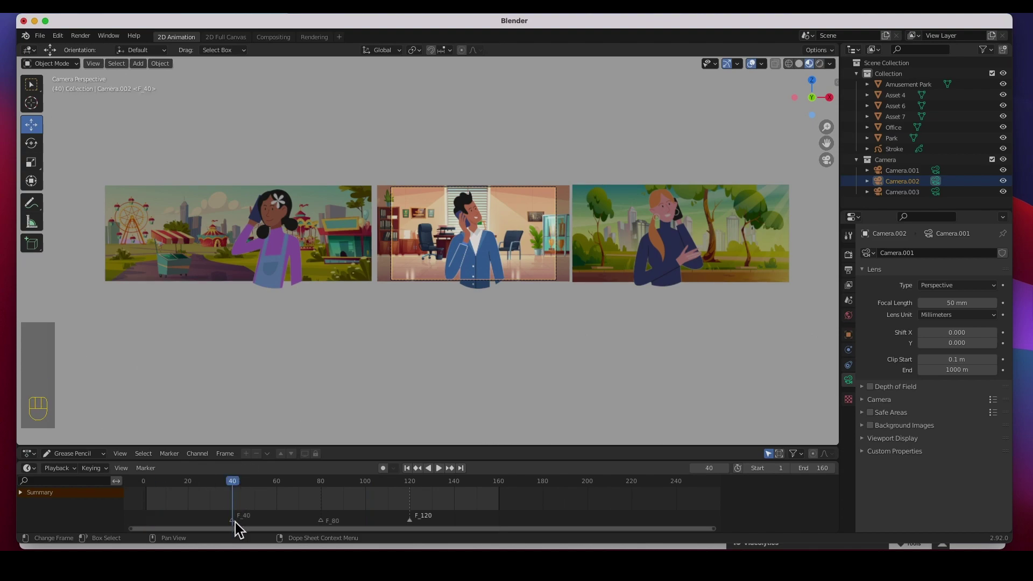
{"action": "left_click", "coordinate": [151, 468]}
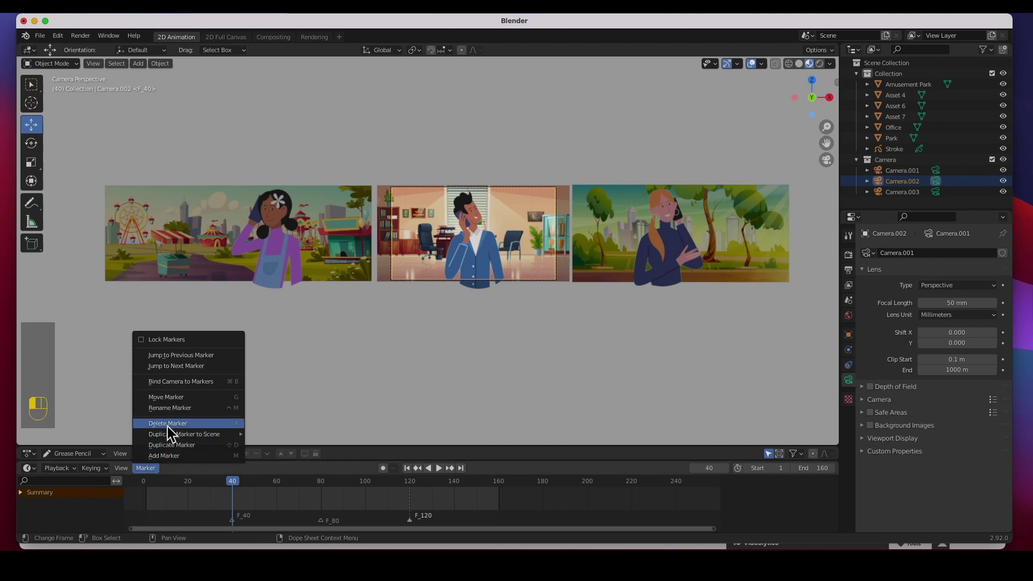
{"action": "left_click", "coordinate": [174, 391]}
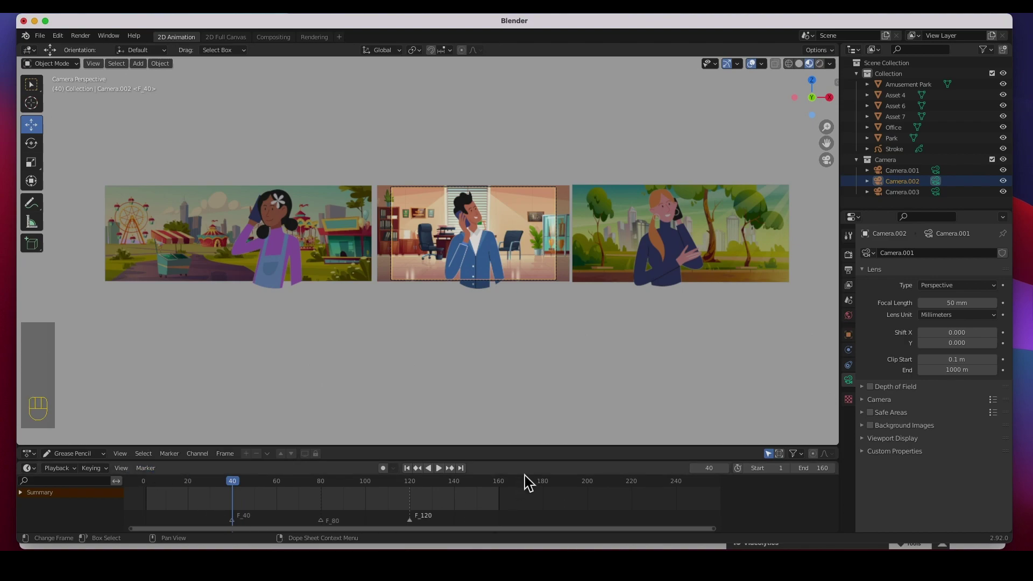
{"action": "left_click", "coordinate": [943, 172]}
{"action": "scroll", "coordinate": [510, 265], "scroll_direction": "up", "scroll_amount": 2}
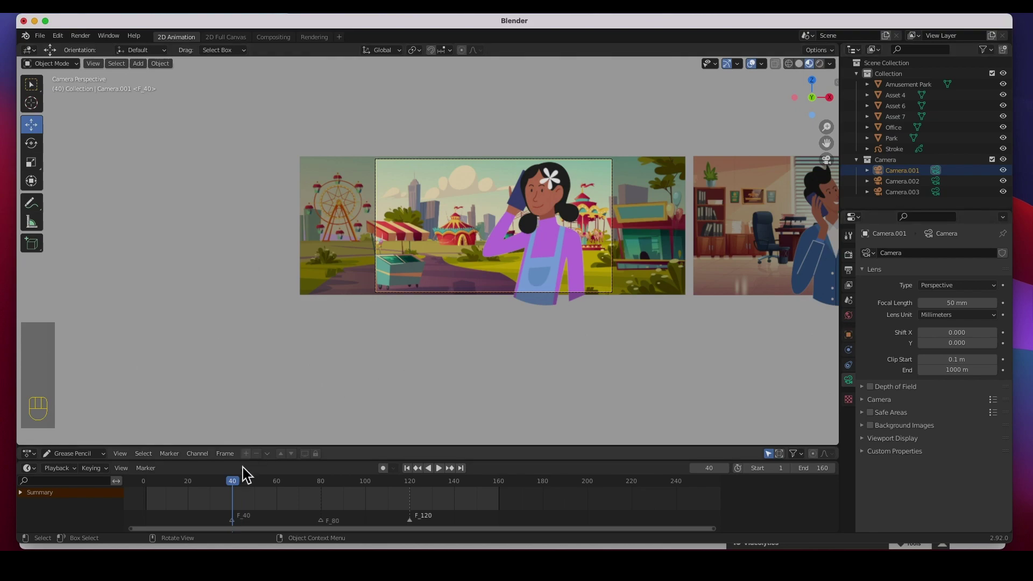
{"action": "left_click", "coordinate": [146, 468]}
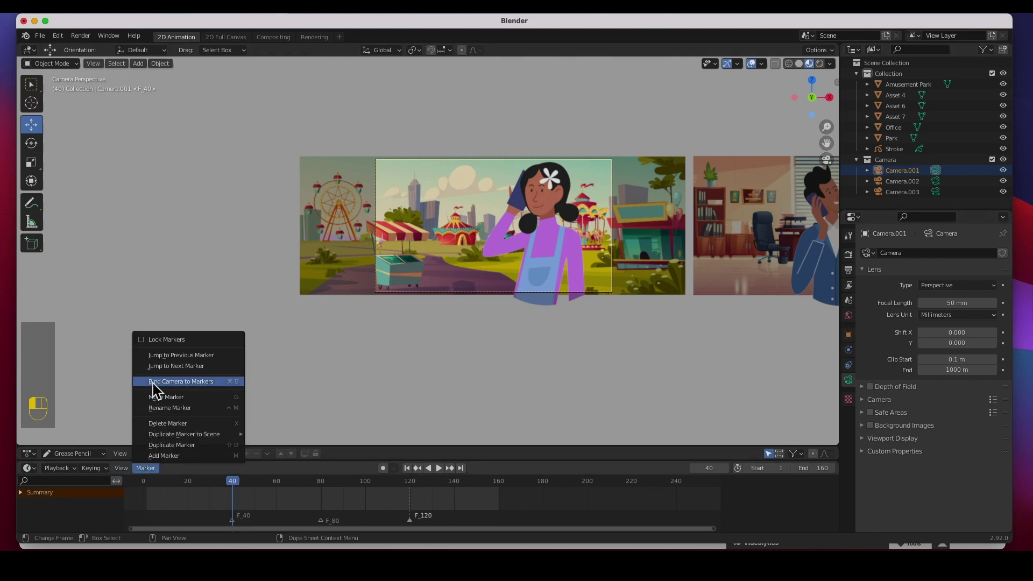
{"action": "left_click", "coordinate": [209, 383]}
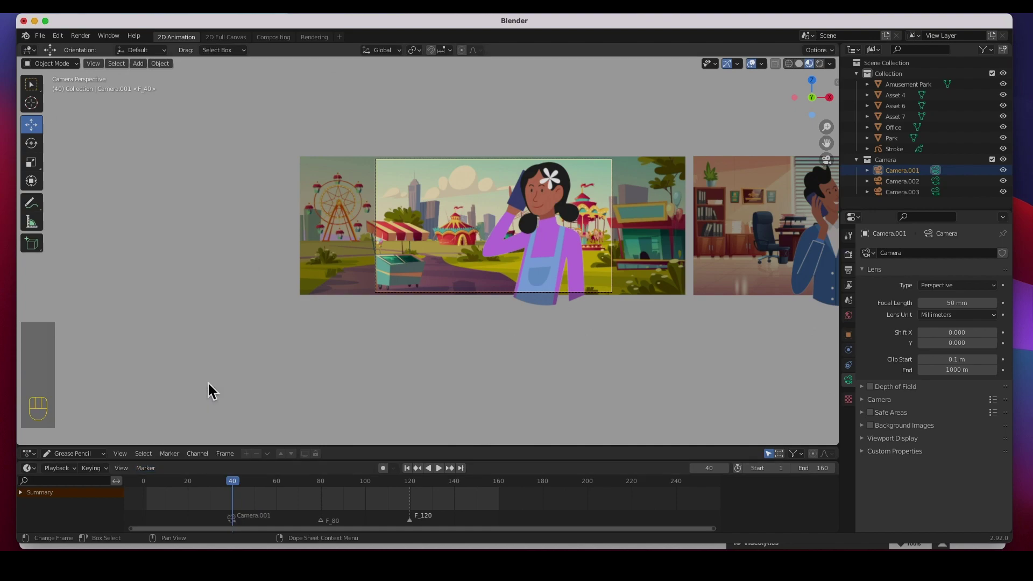
Make Camera.002 the active camera and bind it to the marker at frame 80.
{"action": "left_click", "coordinate": [321, 489]}
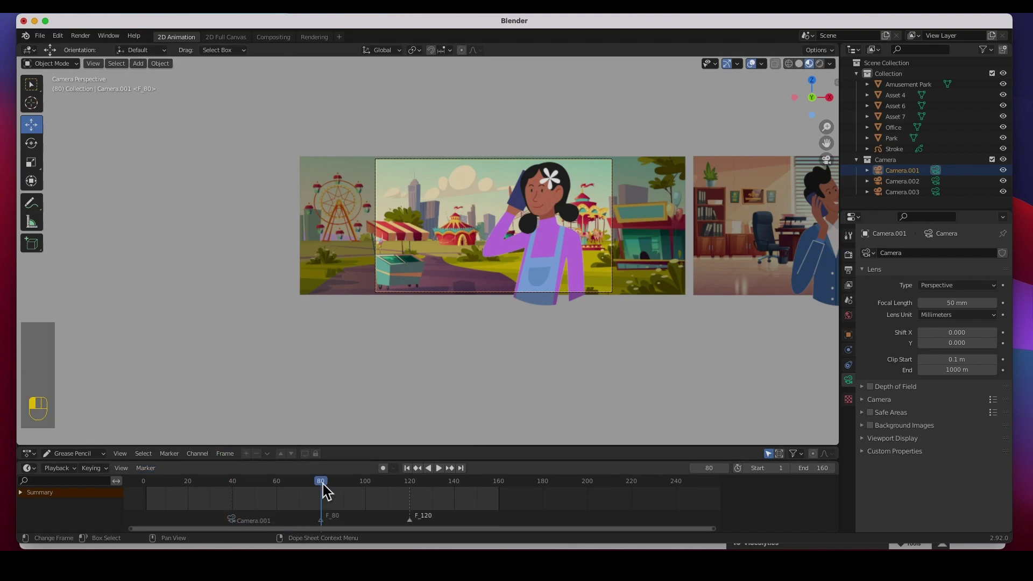
{"action": "left_click", "coordinate": [936, 182]}
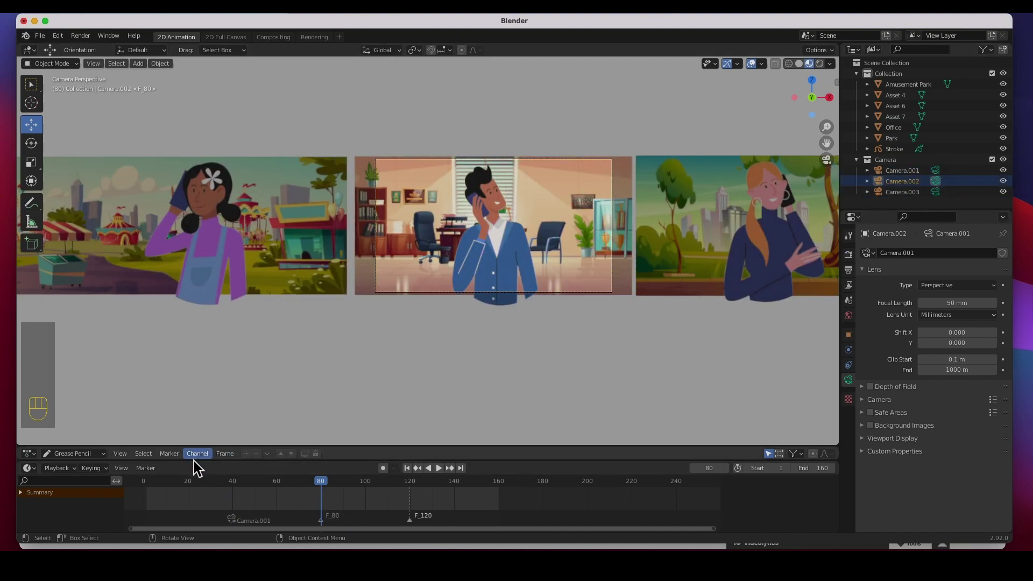
{"action": "left_click", "coordinate": [170, 454]}
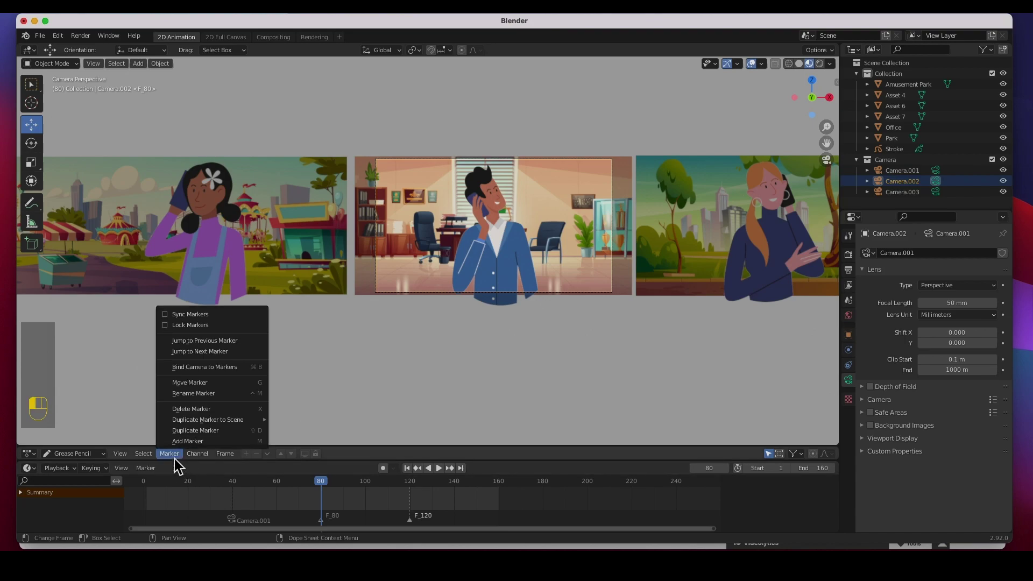
{"action": "left_click", "coordinate": [209, 368]}
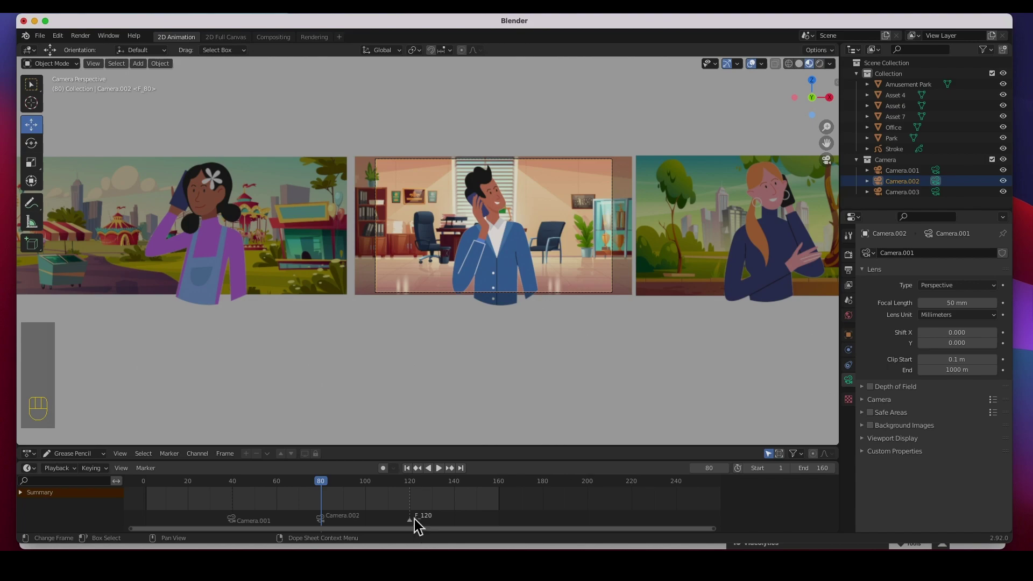
Make Camera.003 the active camera and bind it to the marker at frame 120.
{"action": "left_click", "coordinate": [411, 485]}
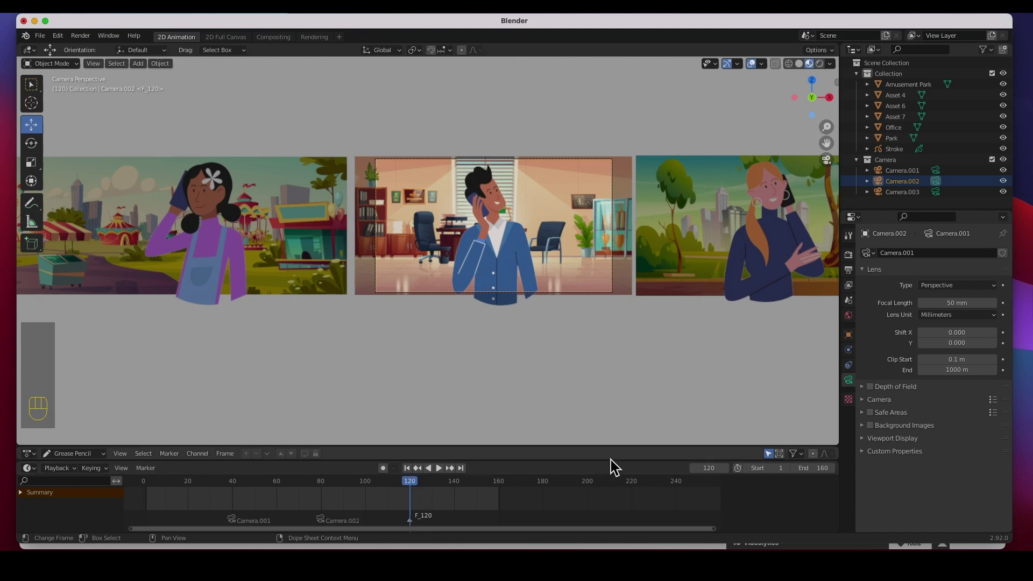
{"action": "left_click", "coordinate": [902, 192]}
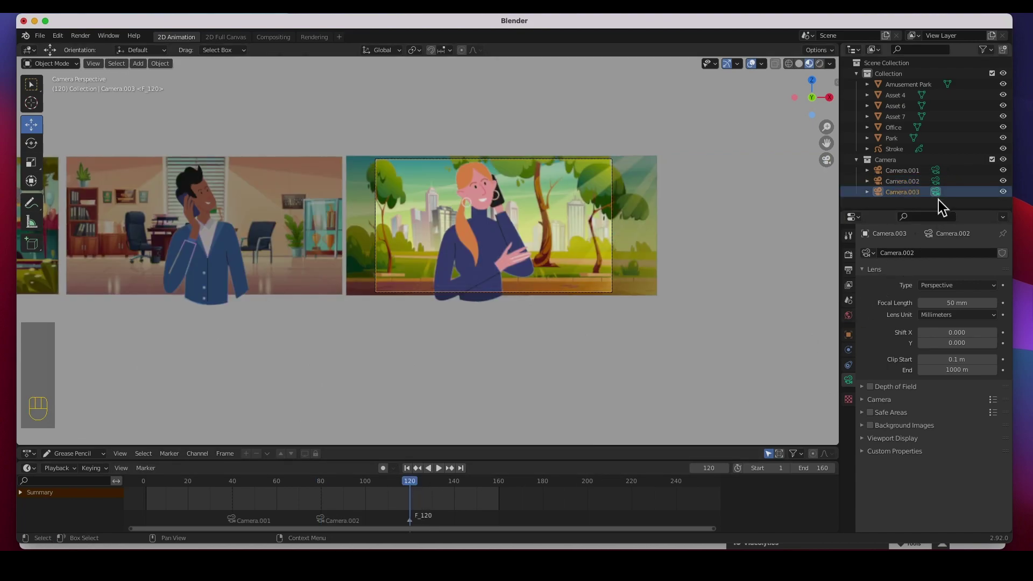
{"action": "key", "text": "super+b"}
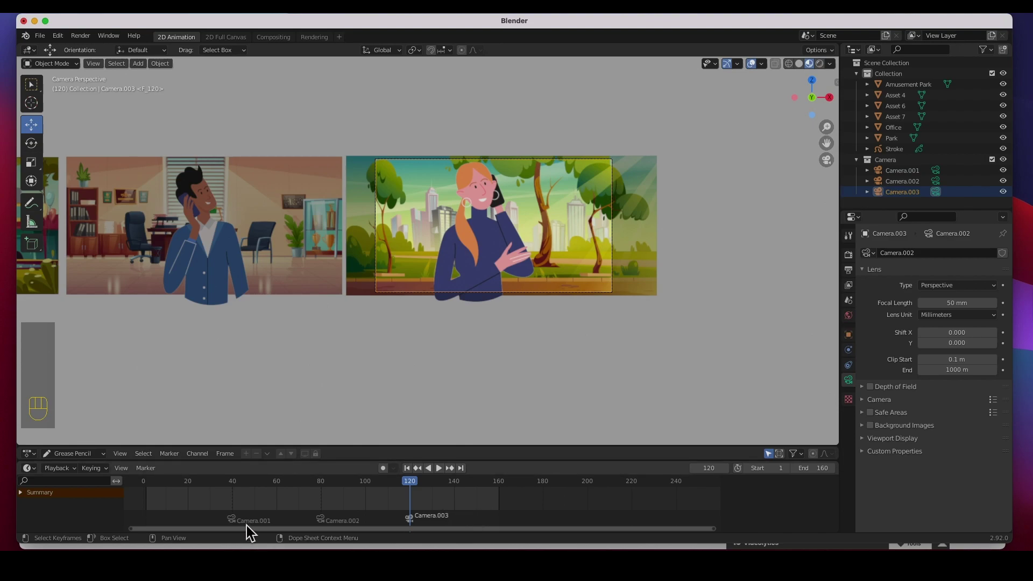
Play and scrub through the timeline to check the camera switches at the markers, ending back at frame 1.
{"action": "left_click", "coordinate": [408, 468]}
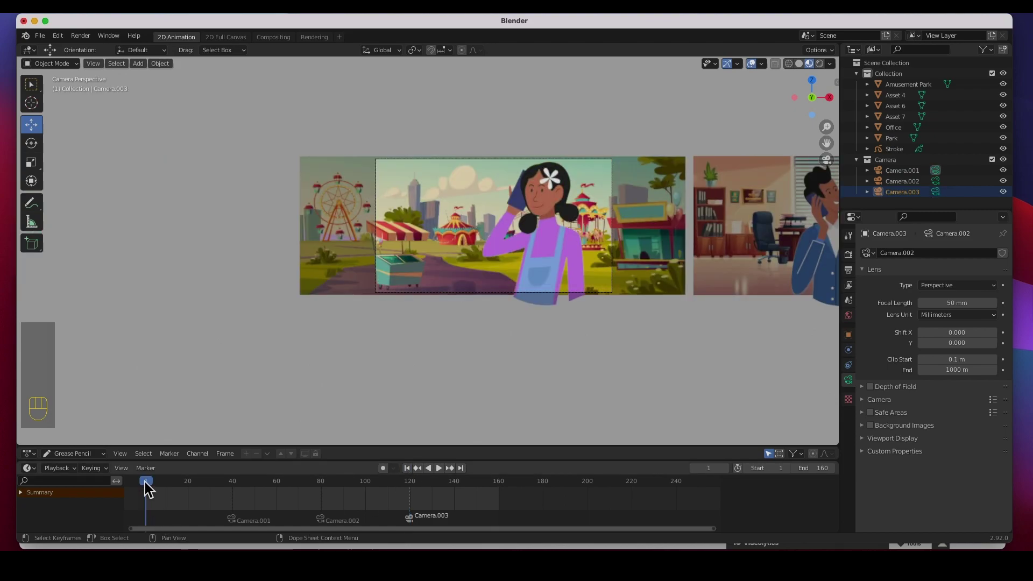
{"action": "left_click", "coordinate": [440, 469]}
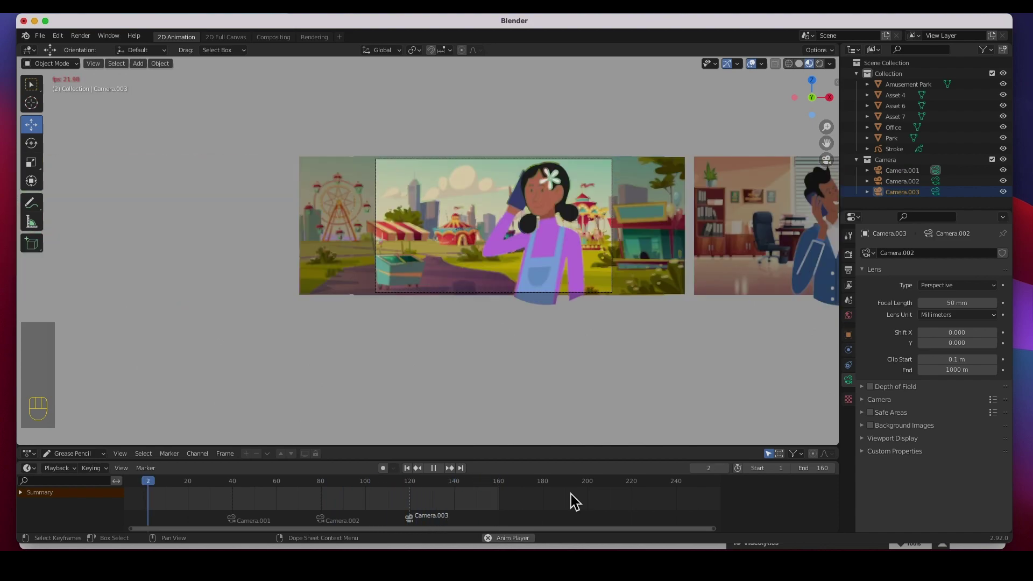
{"action": "key", "text": "space"}
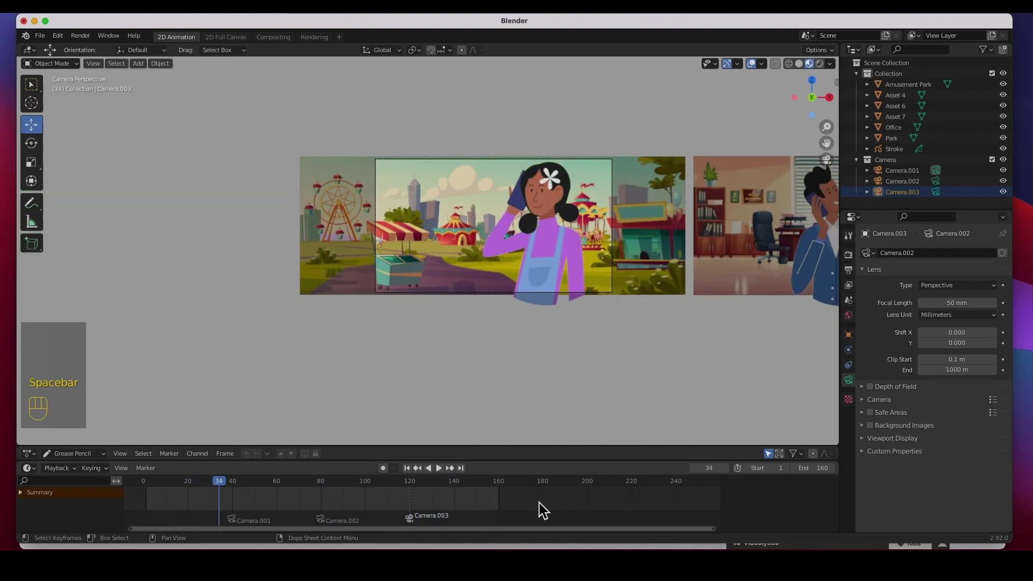
{"action": "left_click_drag", "start_coordinate": [215, 490], "coordinate": [492, 488]}
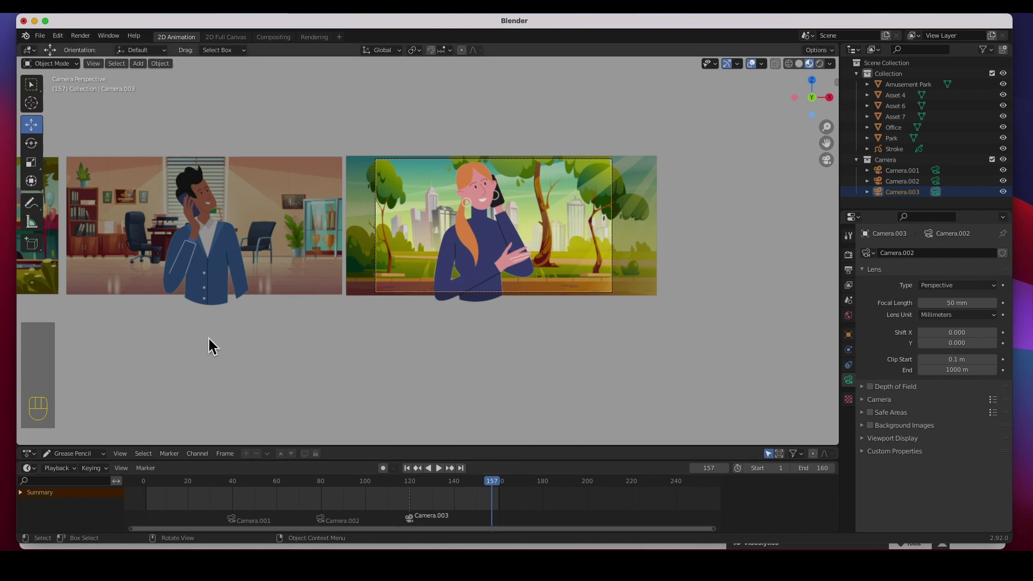
{"action": "left_click_drag", "start_coordinate": [199, 482], "coordinate": [151, 481]}
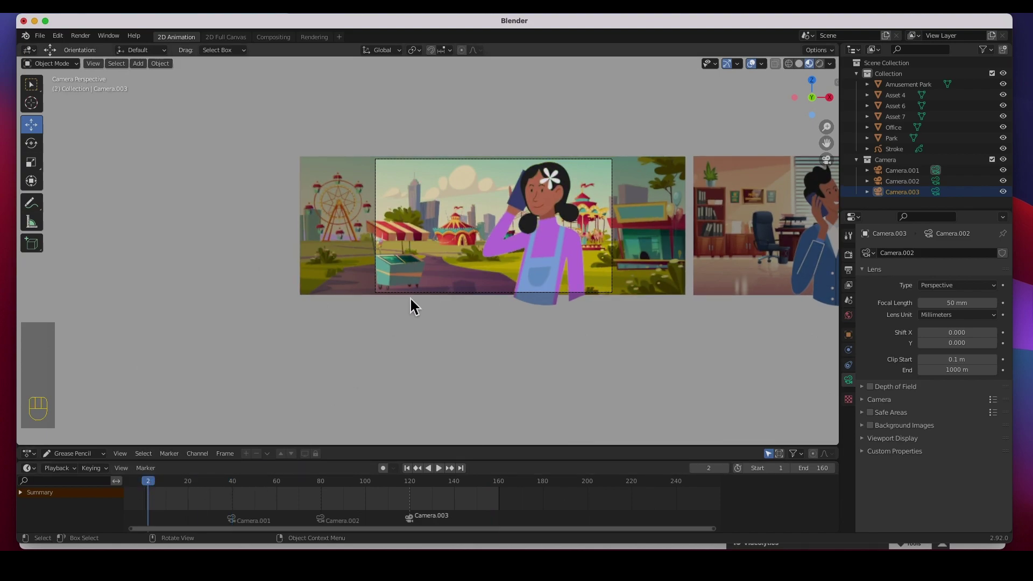
{"action": "left_click", "coordinate": [407, 468]}
Select Camera.001 and split the 3D viewport in two, with a perspective overview of the camera beside its camera view.
{"action": "left_click", "coordinate": [936, 171]}
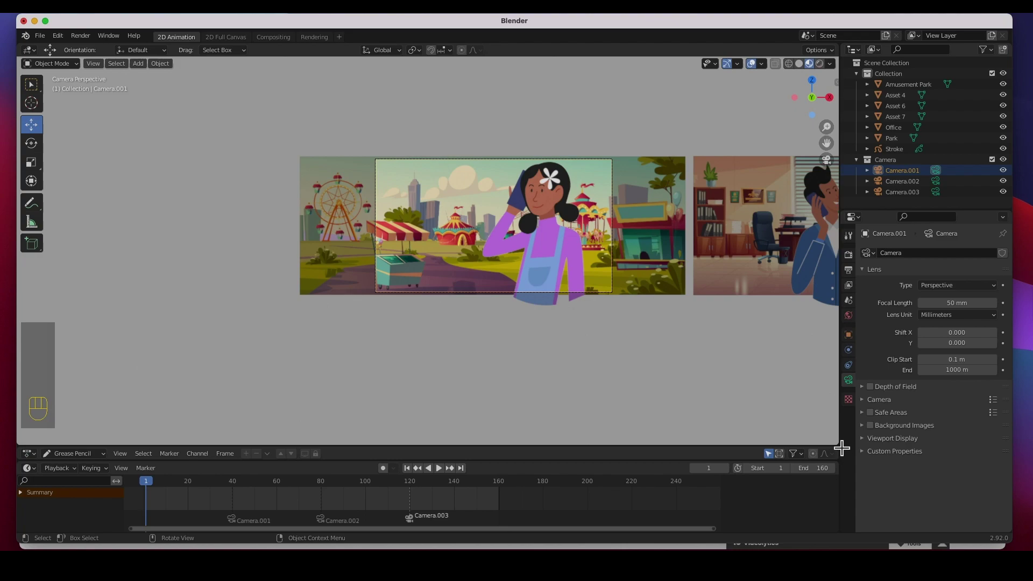
{"action": "left_click_drag", "start_coordinate": [842, 448], "coordinate": [413, 301]}
{"action": "middle_click_drag", "start_coordinate": [380, 290], "coordinate": [248, 301]}
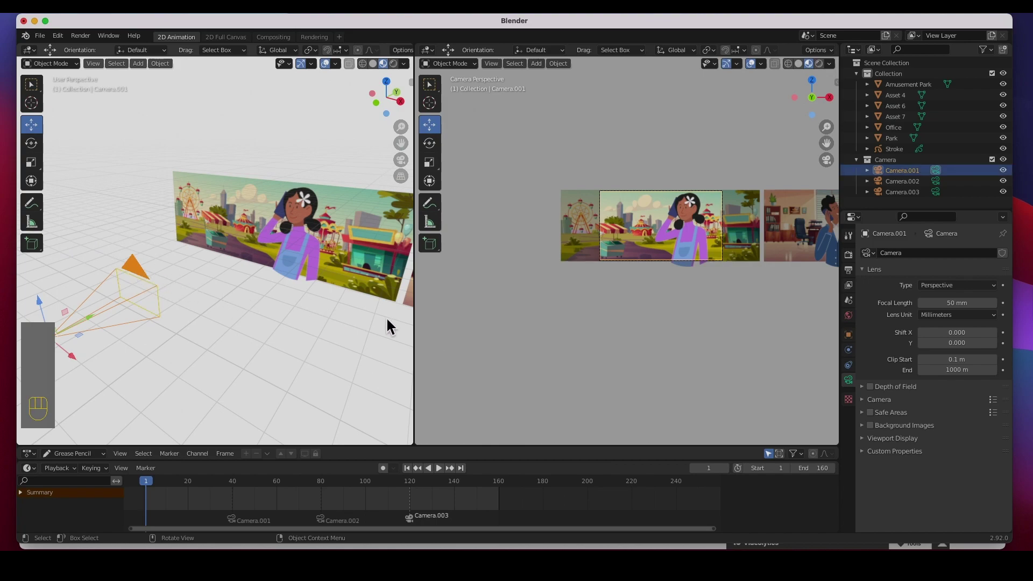
{"action": "scroll", "coordinate": [649, 238], "scroll_direction": "up", "scroll_amount": 3}
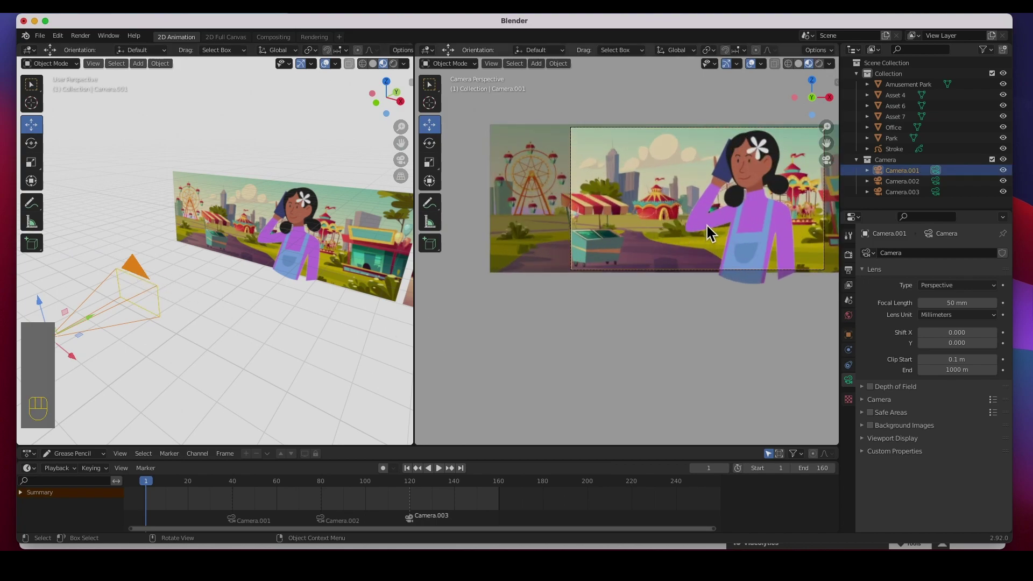
{"action": "middle_click_drag", "start_coordinate": [707, 230], "coordinate": [670, 250], "text": "shift"}
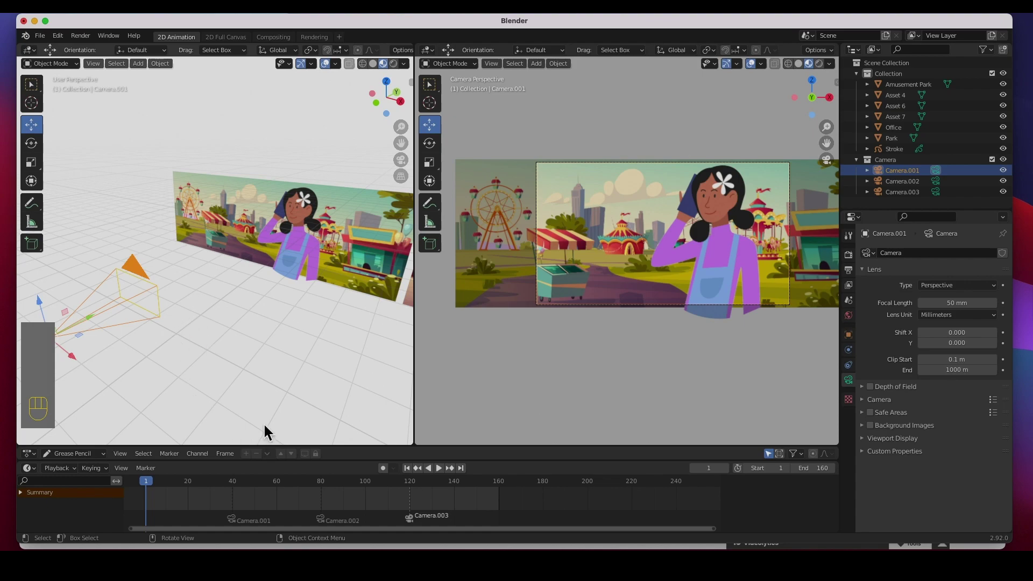
Animate Camera.001 moving closer to the amusement park character, with Location keyframes at frame 1 and frame 40.
{"action": "key", "text": "i"}
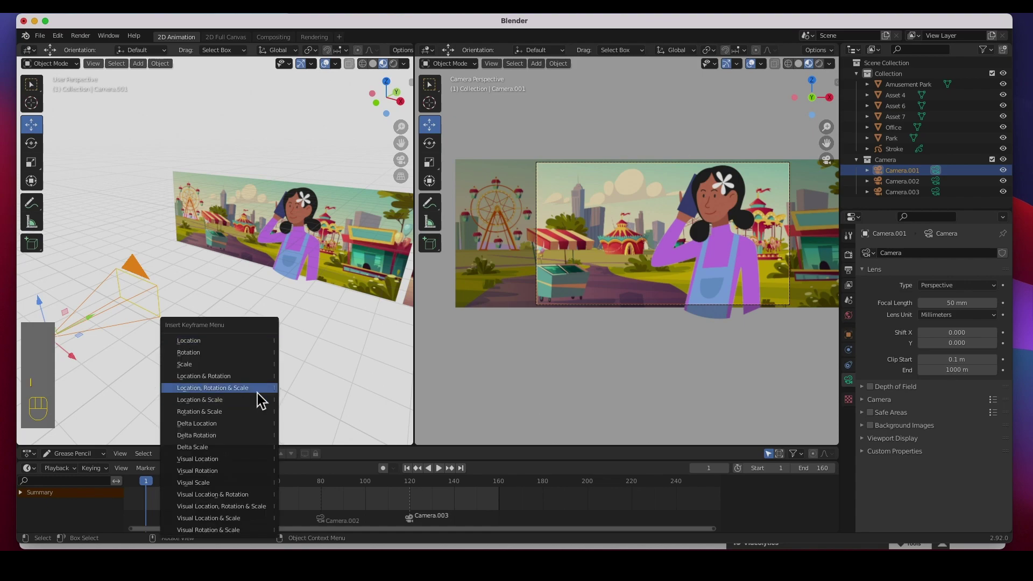
{"action": "left_click", "coordinate": [191, 341]}
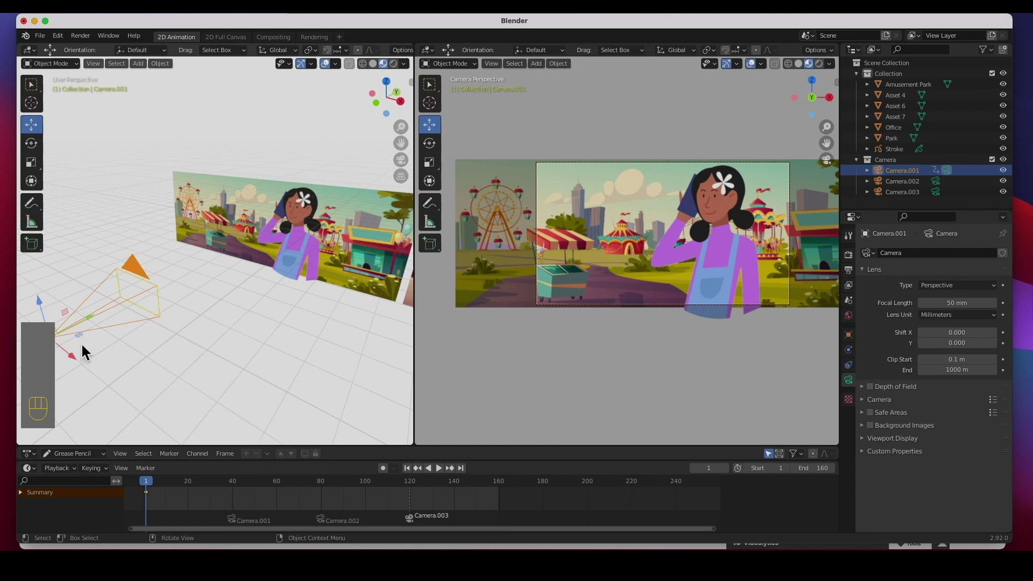
{"action": "left_click_drag", "start_coordinate": [152, 489], "coordinate": [235, 490]}
{"action": "left_click_drag", "start_coordinate": [91, 326], "coordinate": [190, 302]}
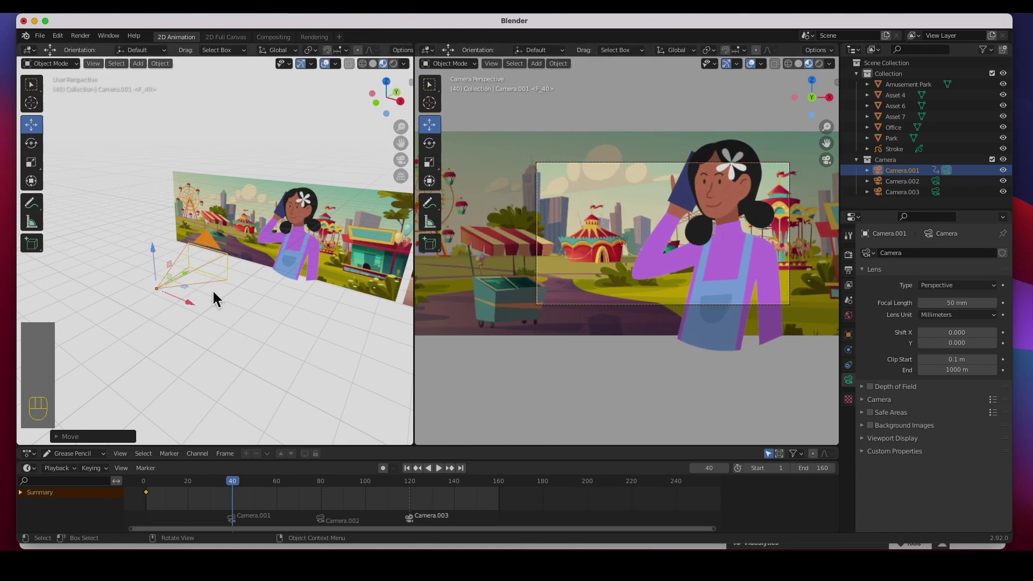
{"action": "left_click_drag", "start_coordinate": [154, 244], "coordinate": [162, 230]}
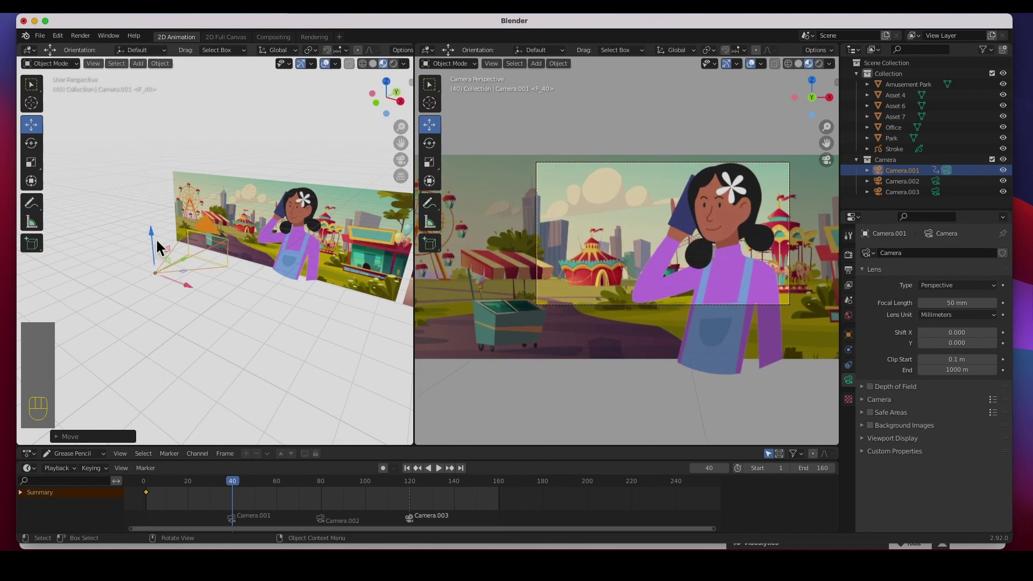
{"action": "key", "text": "i"}
{"action": "key", "text": "i"}
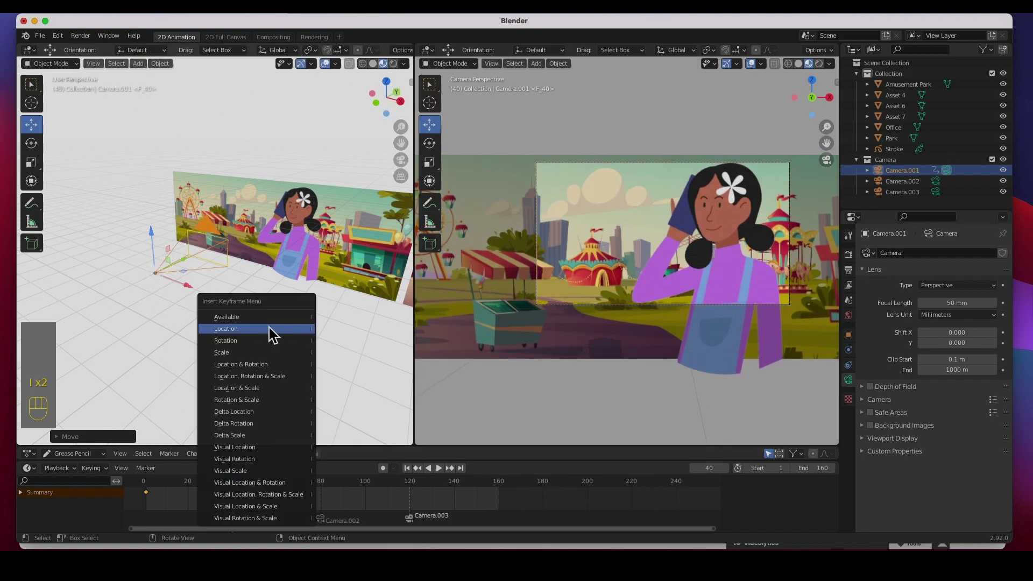
{"action": "left_click", "coordinate": [238, 328]}
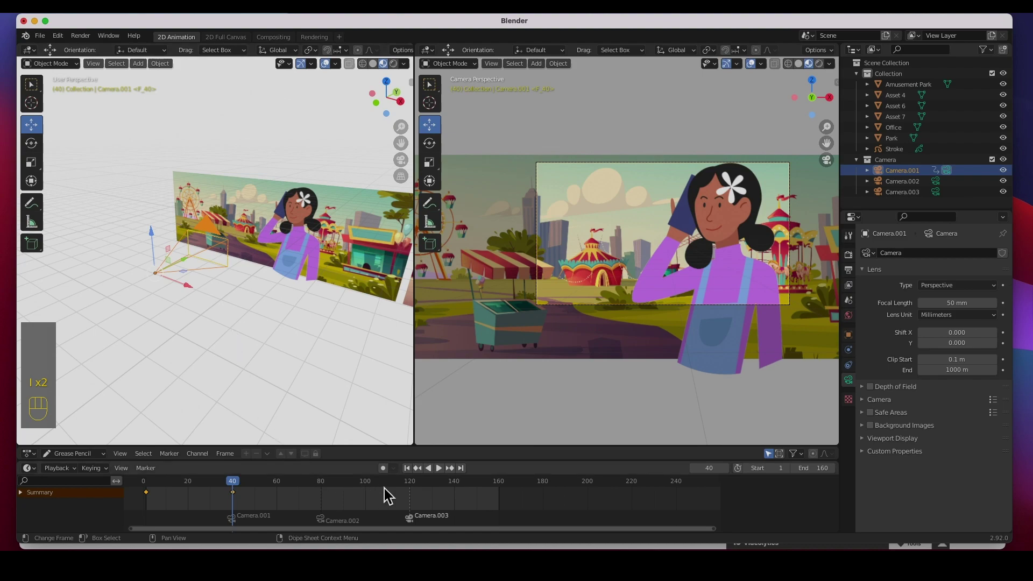
Play the animation from frame 1 to check the Camera.001 move and the switch to the office scene.
{"action": "left_click", "coordinate": [407, 468]}
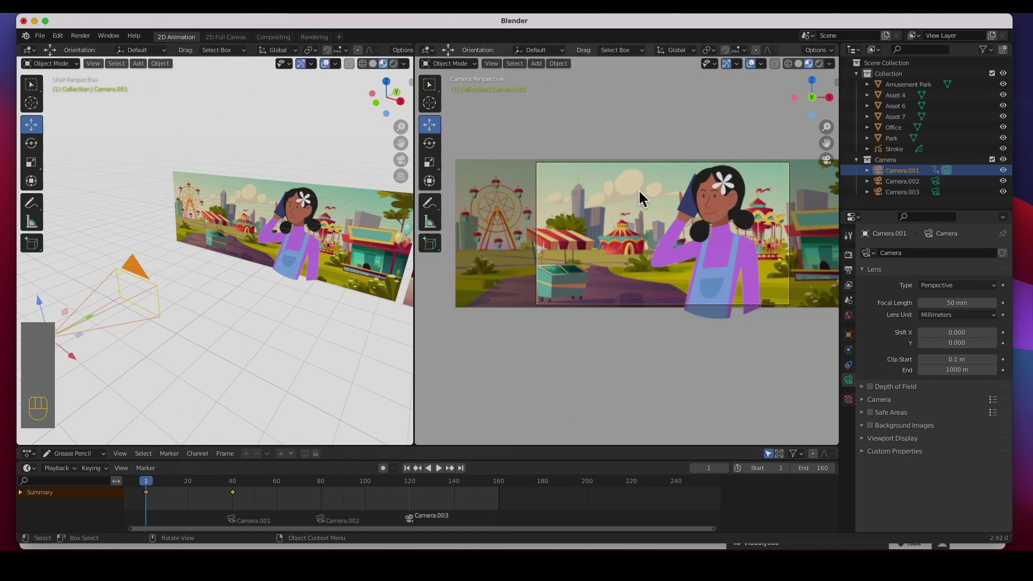
{"action": "left_click", "coordinate": [439, 469]}
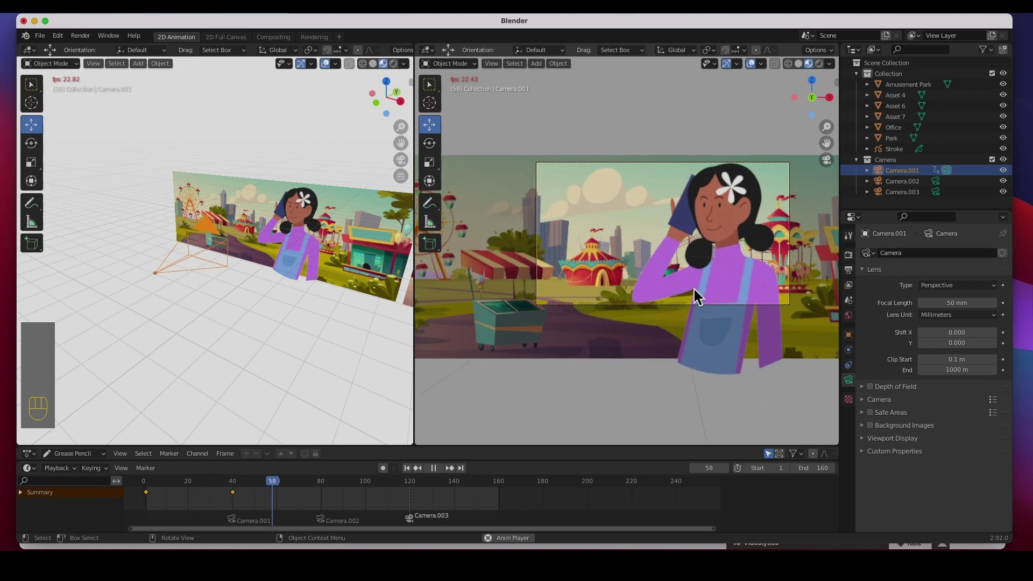
{"action": "key", "text": "space"}
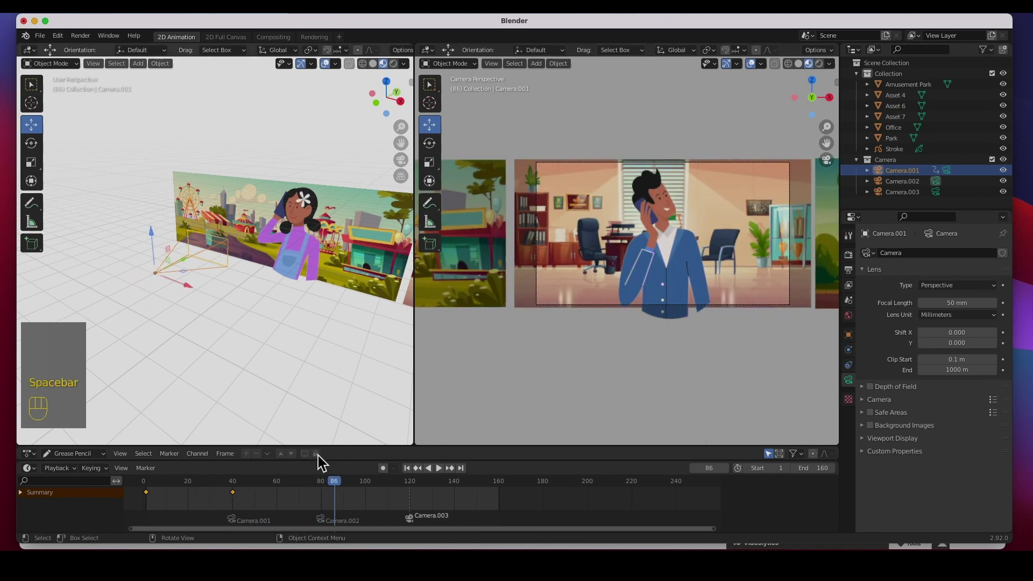
Select Camera.002 in front of the office background and insert a Location keyframe for it at frame 80.
{"action": "middle_click_drag", "start_coordinate": [344, 297], "coordinate": [210, 253]}
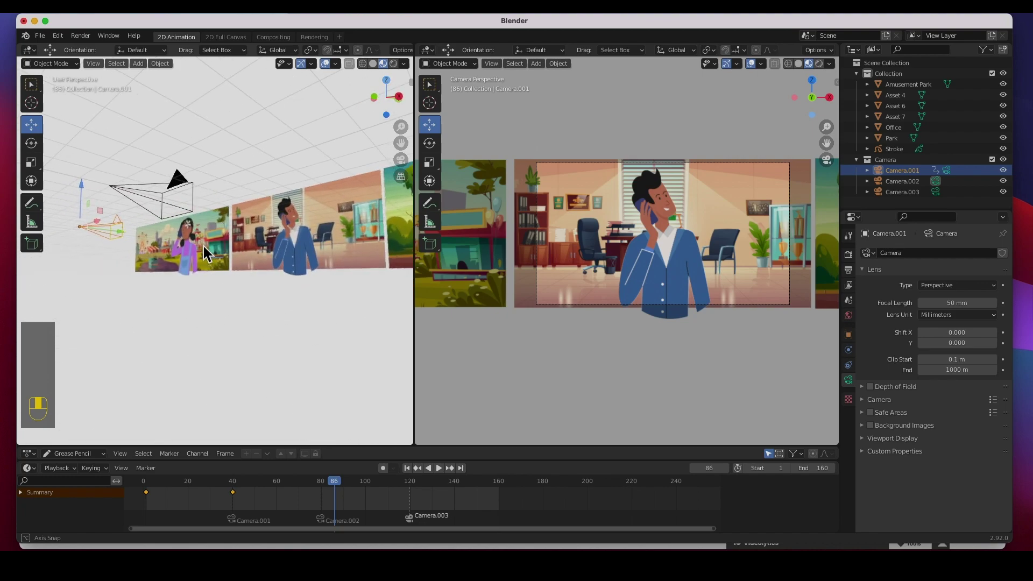
{"action": "middle_click_drag", "start_coordinate": [296, 229], "coordinate": [282, 264]}
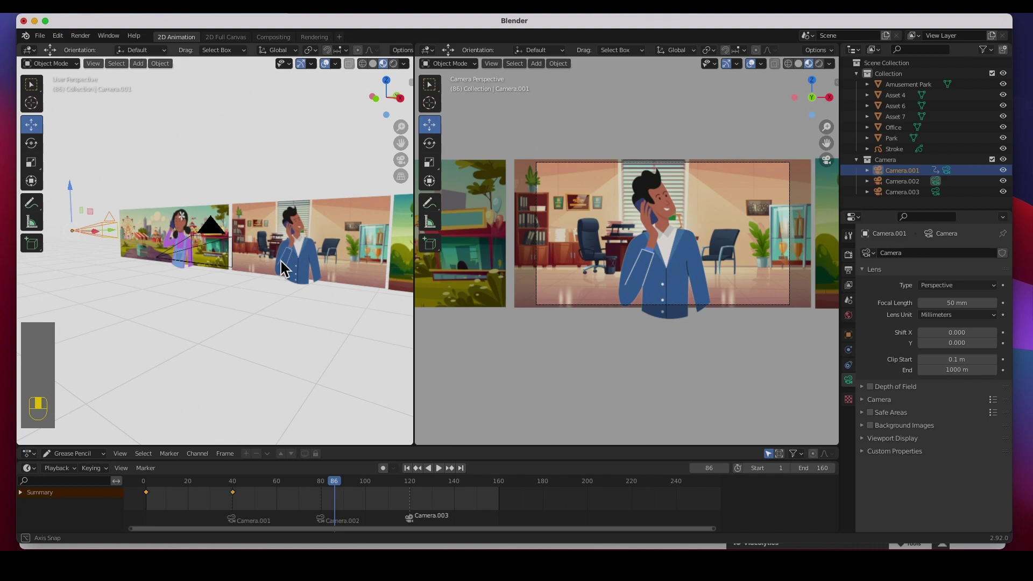
{"action": "left_click", "coordinate": [216, 239]}
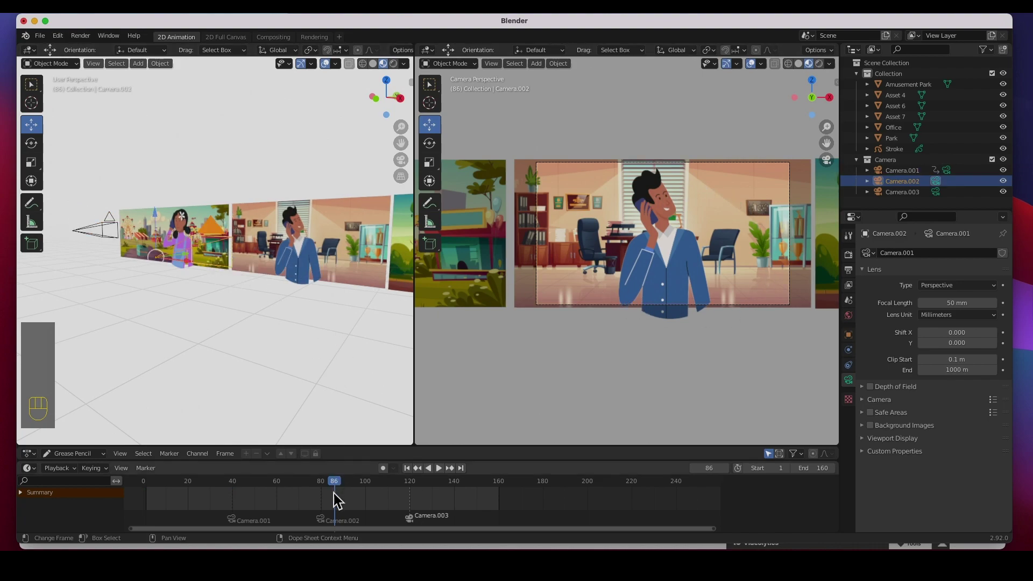
{"action": "mouse_move", "coordinate": [335, 485]}
{"action": "left_mouse_down"}
{"action": "mouse_move", "coordinate": [322, 485]}
{"action": "mouse_move", "coordinate": [324, 499]}
{"action": "left_mouse_up"}
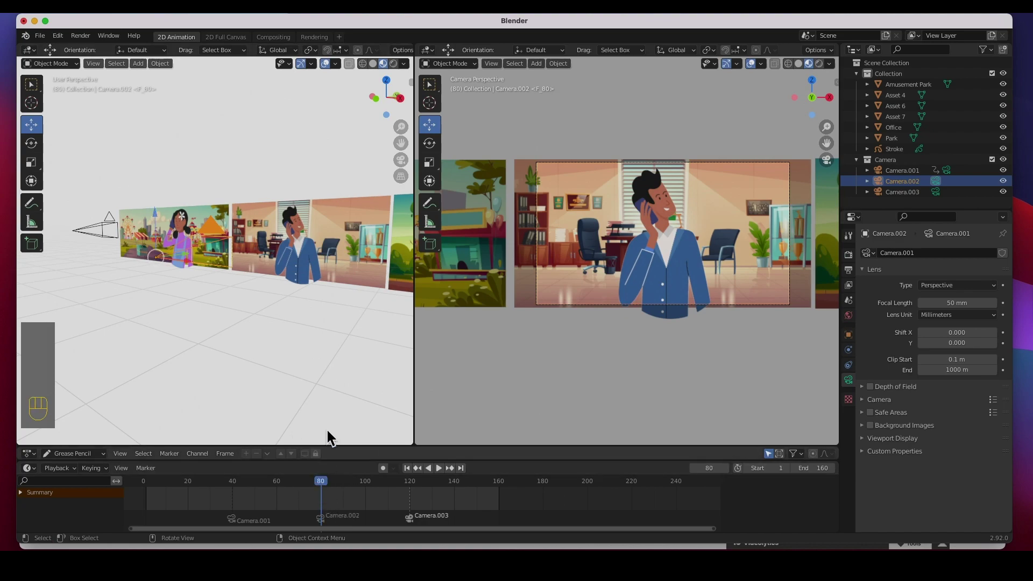
{"action": "key", "text": "i"}
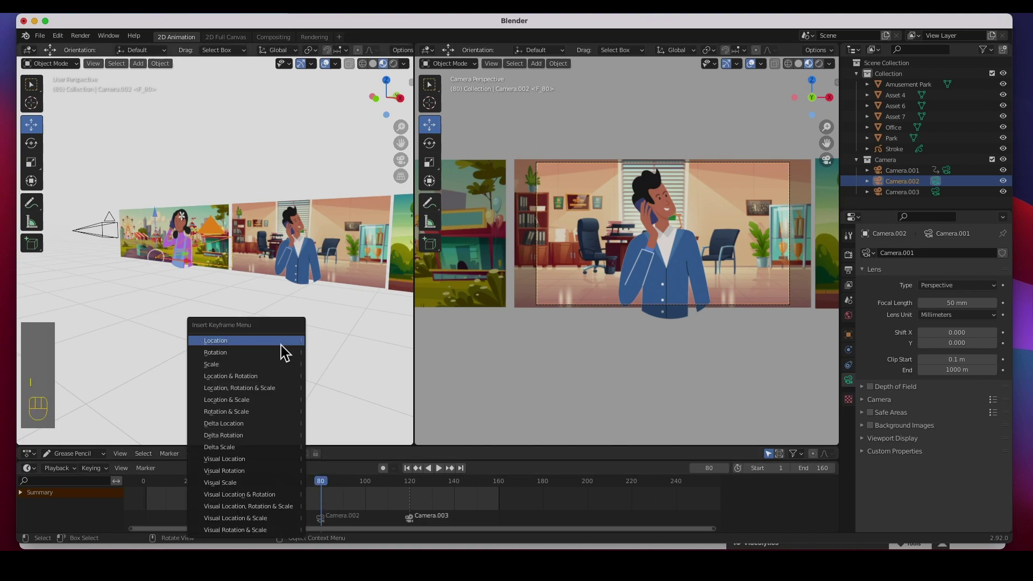
{"action": "left_click", "coordinate": [223, 343]}
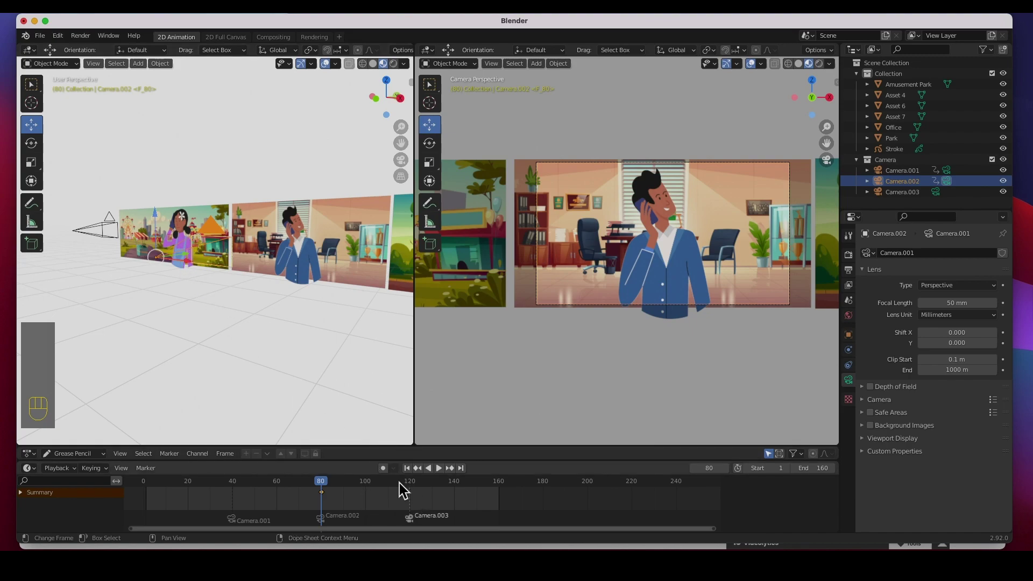
At frame 110, move Camera.002 closer to the office character and slightly along X, and insert a Location keyframe.
{"action": "left_click_drag", "start_coordinate": [390, 481], "coordinate": [392, 483]}
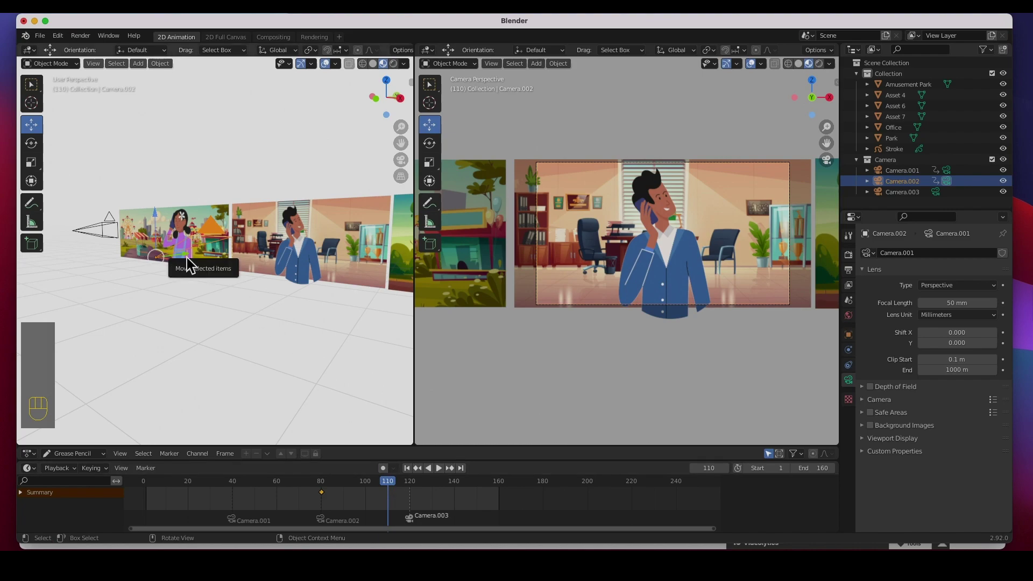
{"action": "middle_click_drag", "start_coordinate": [186, 259], "coordinate": [187, 286]}
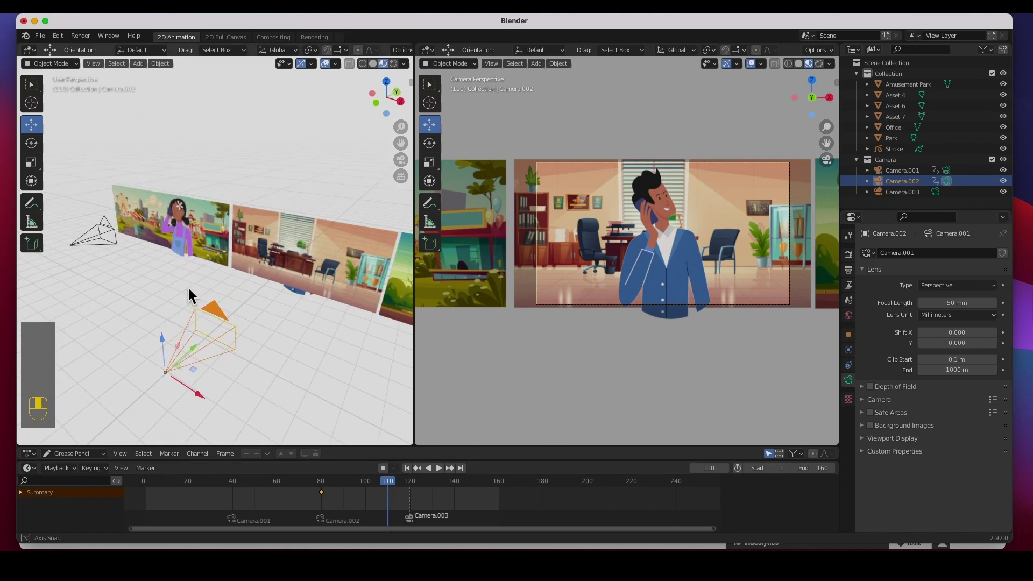
{"action": "left_click_drag", "start_coordinate": [193, 351], "coordinate": [233, 276]}
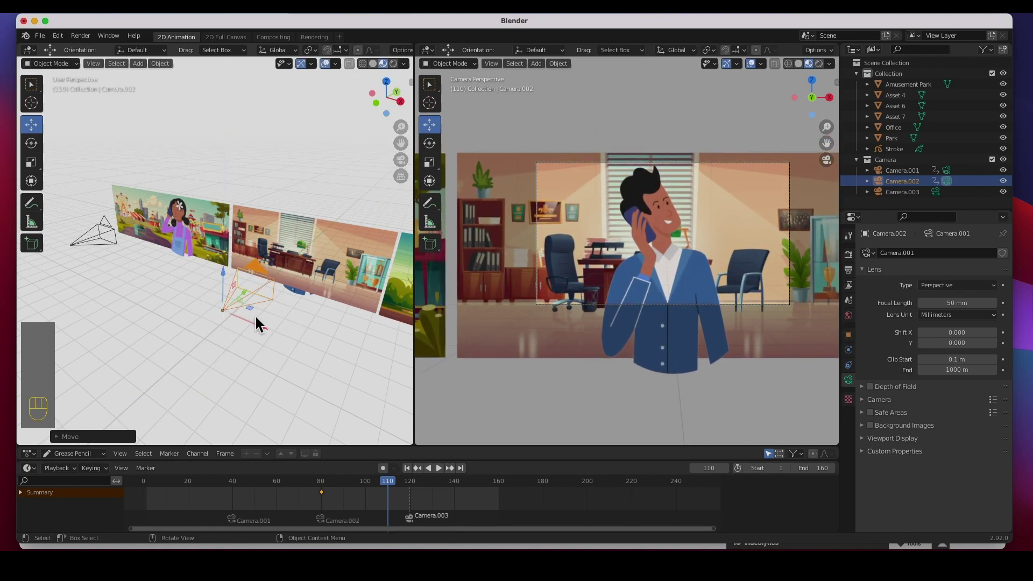
{"action": "left_click_drag", "start_coordinate": [264, 326], "coordinate": [300, 329]}
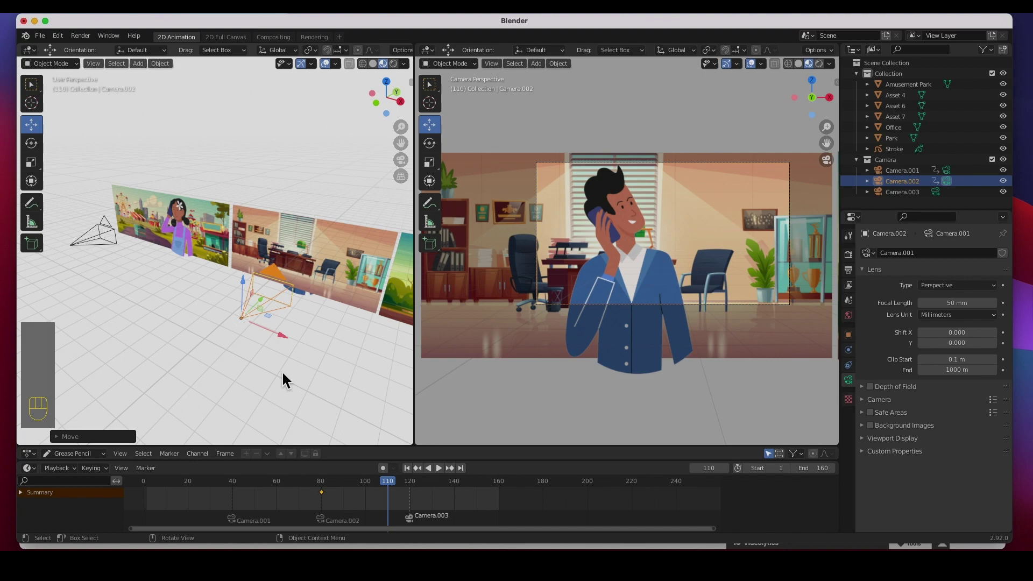
{"action": "key", "text": "i"}
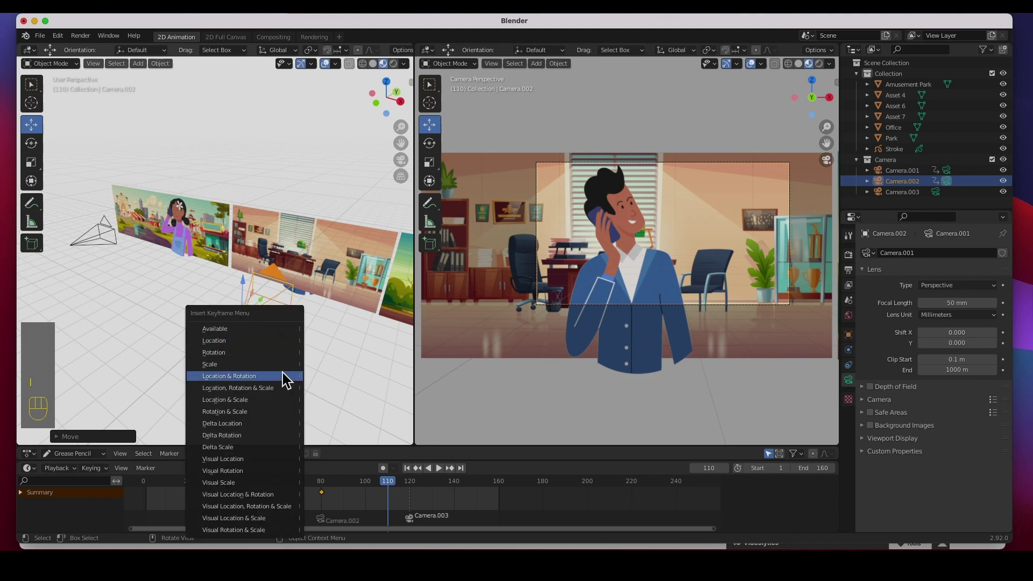
{"action": "left_click", "coordinate": [220, 342]}
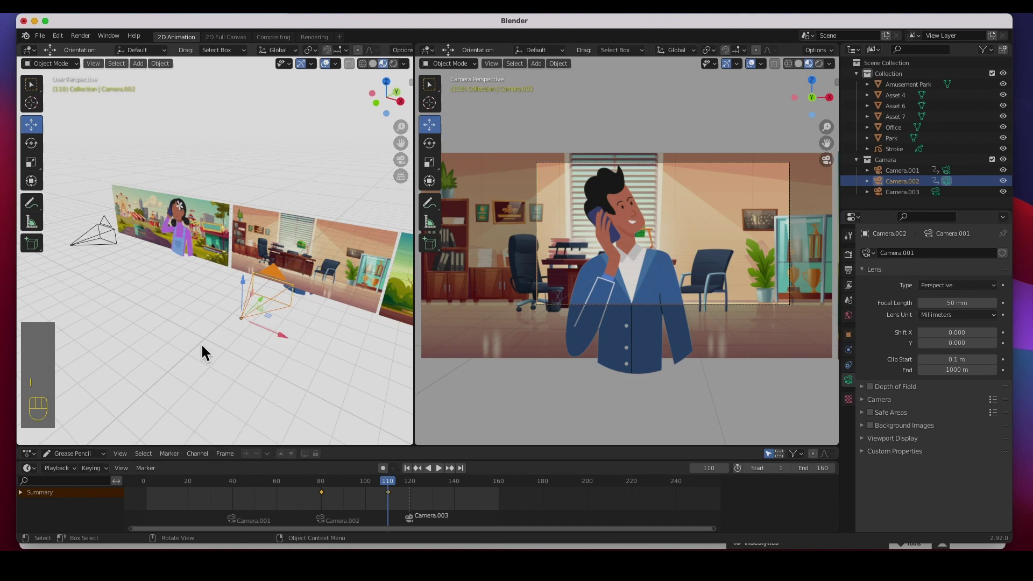
Select Camera.003 in front of the park background and insert a Location keyframe for it at frame 120.
{"action": "left_click", "coordinate": [415, 487]}
{"action": "left_click_drag", "start_coordinate": [417, 489], "coordinate": [411, 486]}
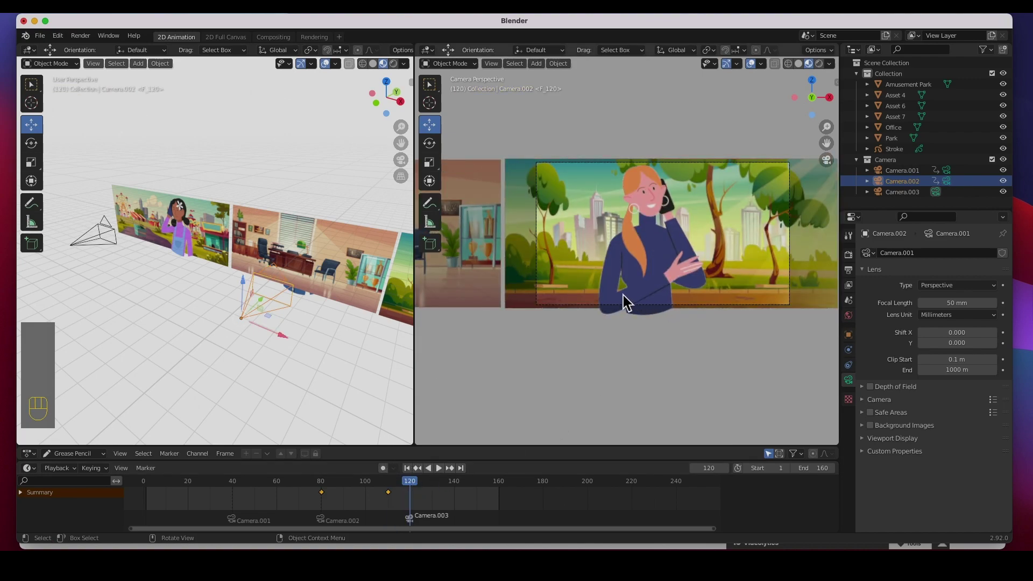
{"action": "middle_click_drag", "start_coordinate": [374, 346], "coordinate": [235, 291]}
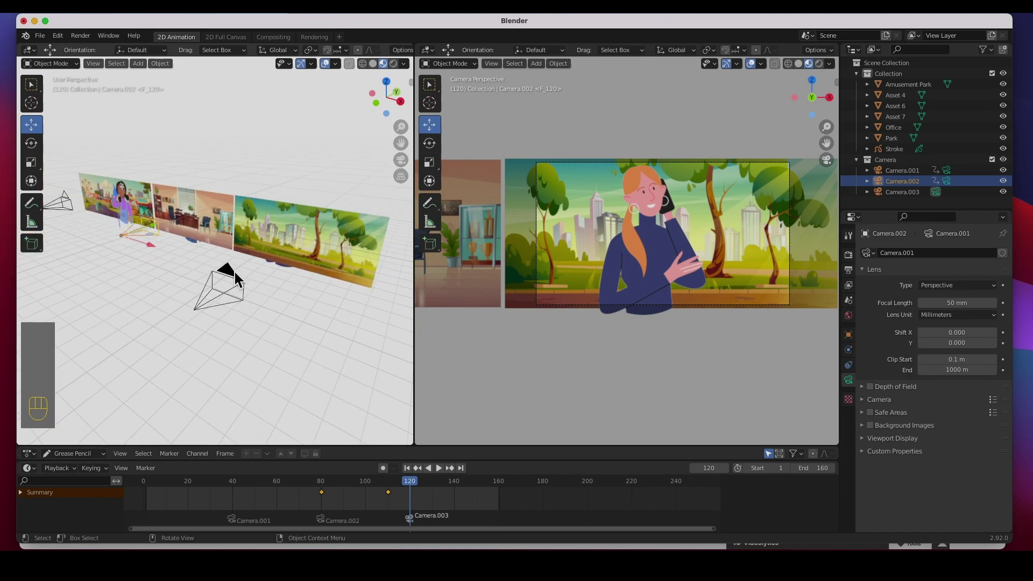
{"action": "left_click", "coordinate": [234, 270]}
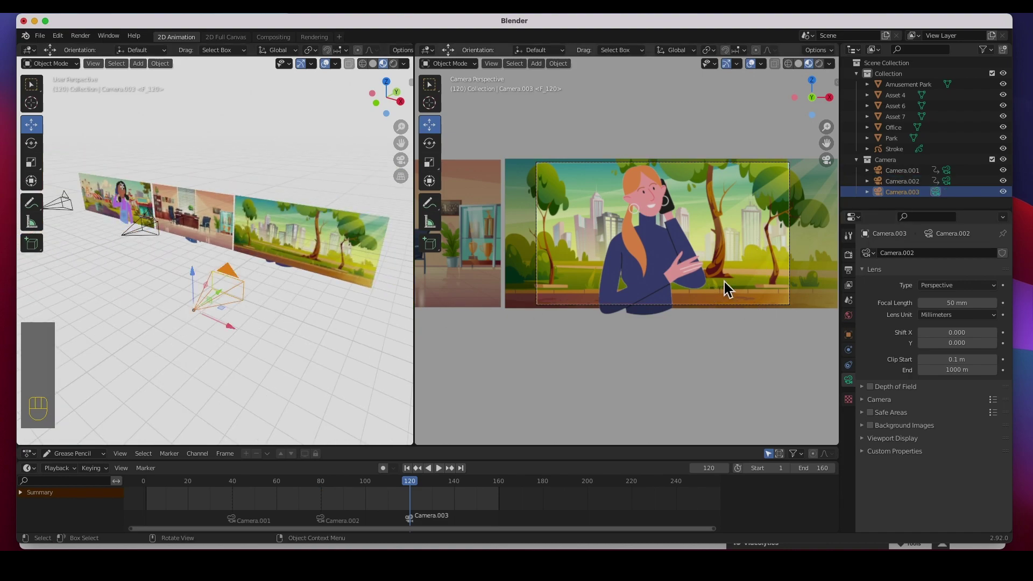
{"action": "key", "text": "i"}
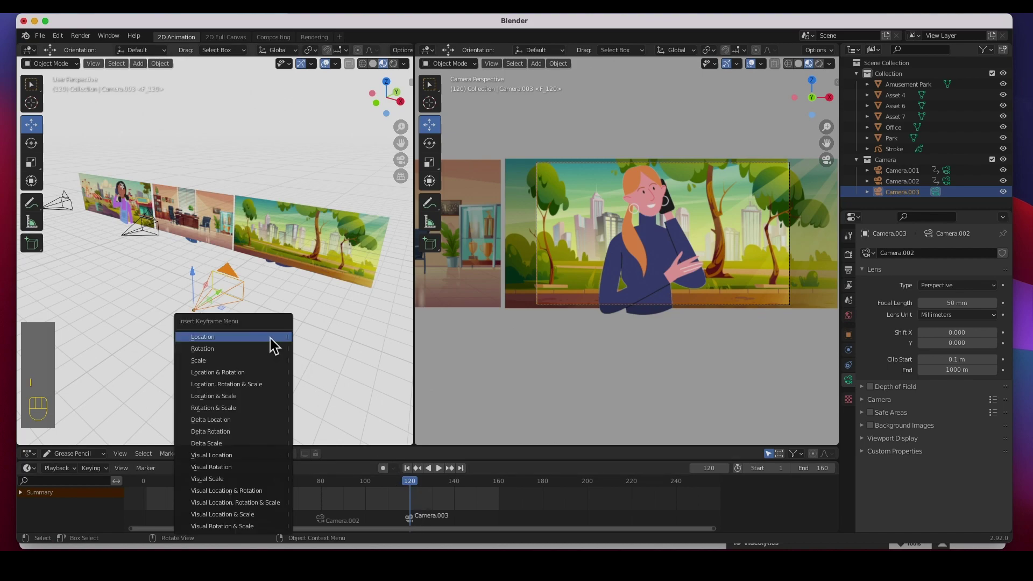
{"action": "left_click", "coordinate": [252, 337]}
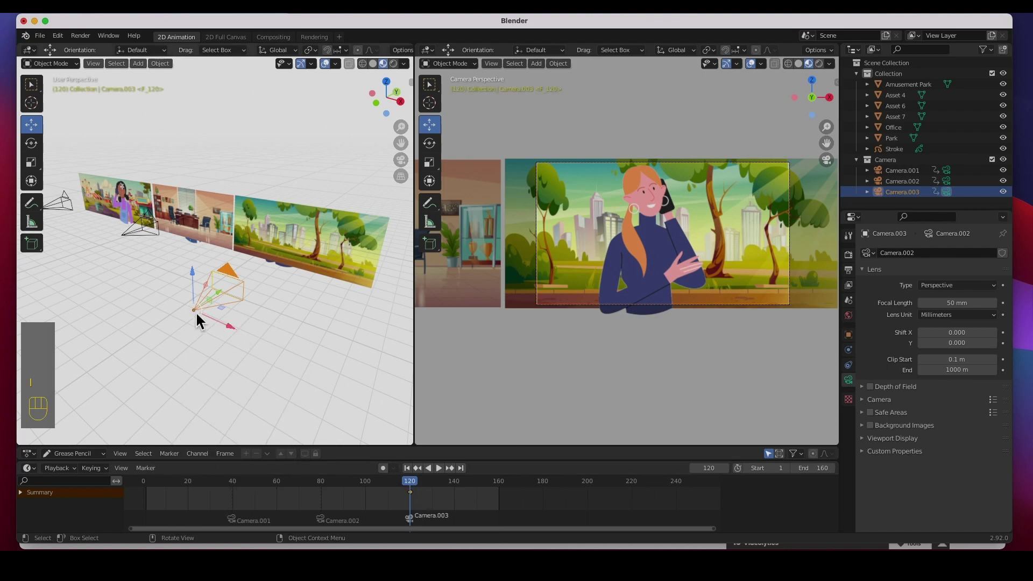
At frame 160, move Camera.003 closer to the park character and insert a Location keyframe.
{"action": "left_click", "coordinate": [494, 481]}
{"action": "left_click_drag", "start_coordinate": [500, 477], "coordinate": [500, 480]}
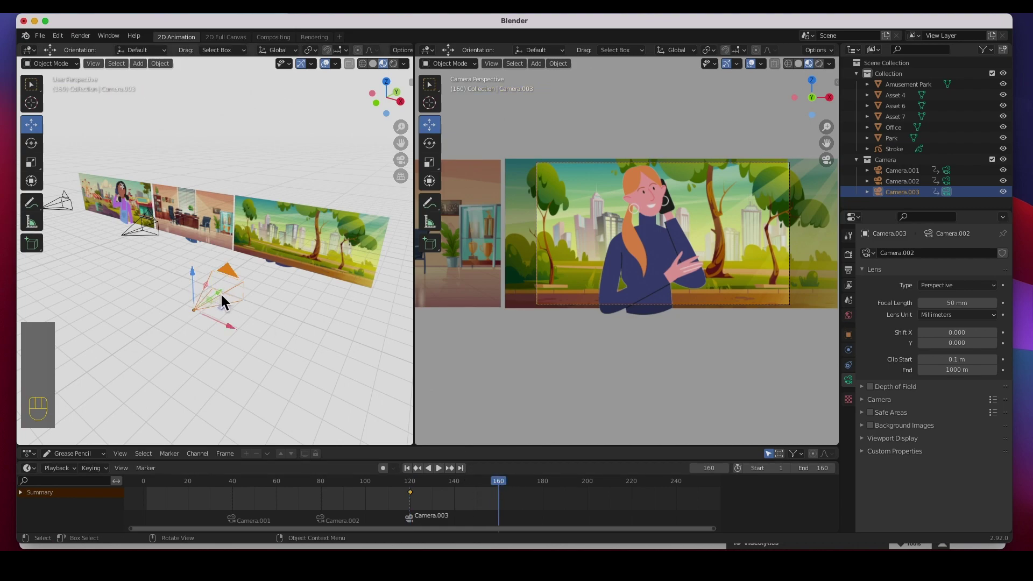
{"action": "left_click_drag", "start_coordinate": [219, 294], "coordinate": [246, 227]}
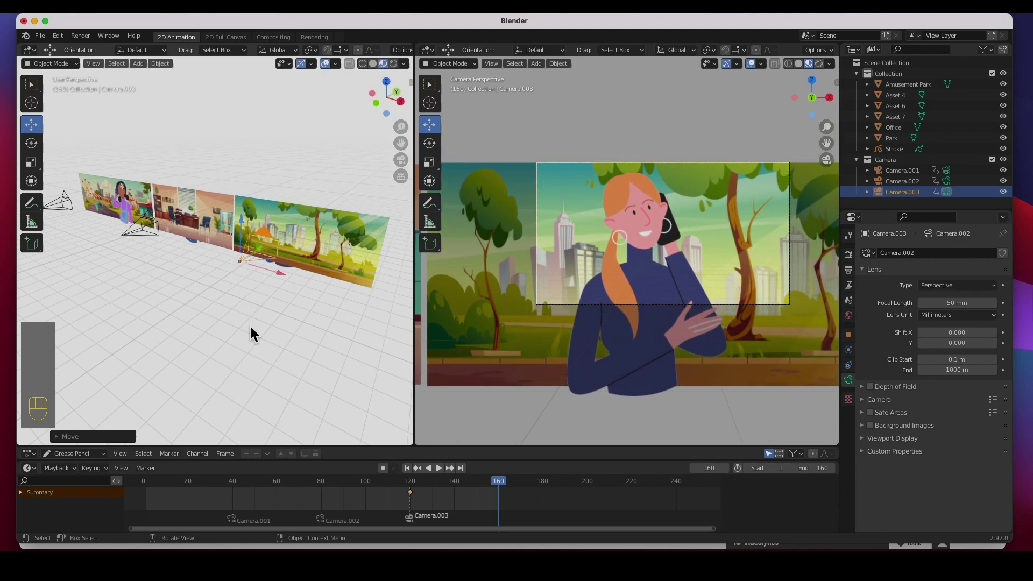
{"action": "key", "text": "i"}
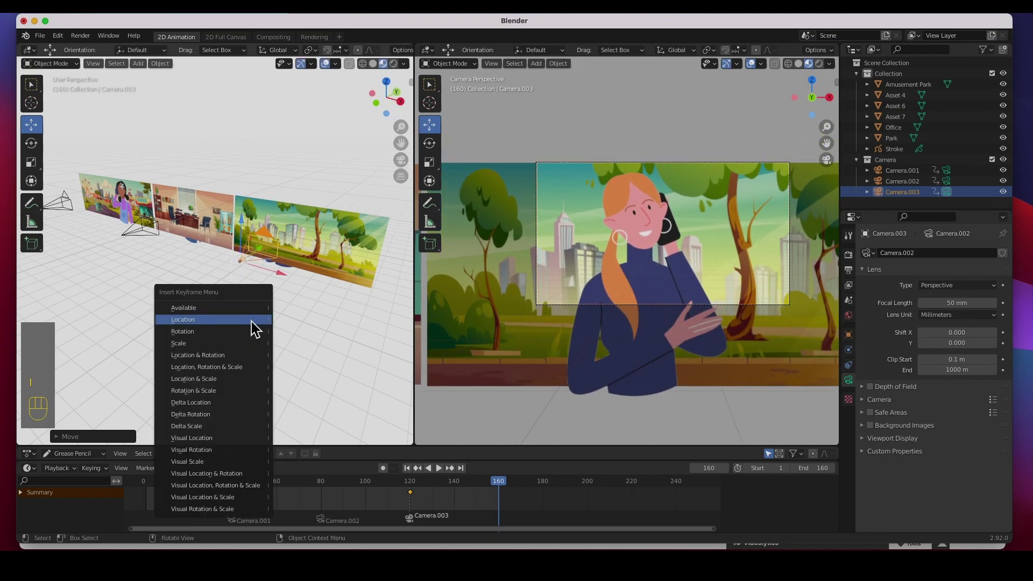
{"action": "left_click", "coordinate": [237, 321]}
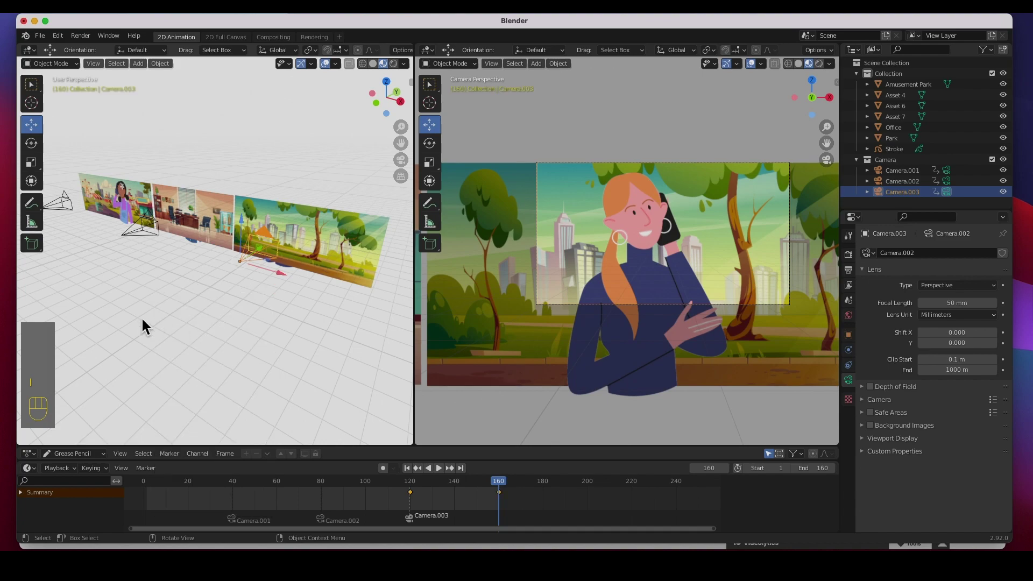
Return to frame 1, widen the camera viewport, and enlarge and center the camera frame in it.
{"action": "left_click", "coordinate": [407, 469]}
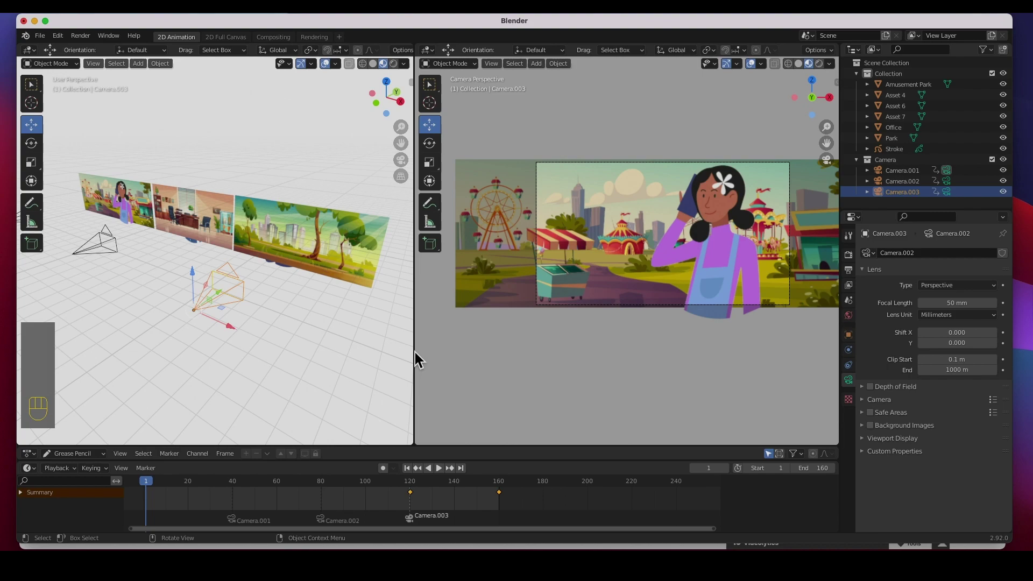
{"action": "left_click_drag", "start_coordinate": [420, 356], "coordinate": [269, 350]}
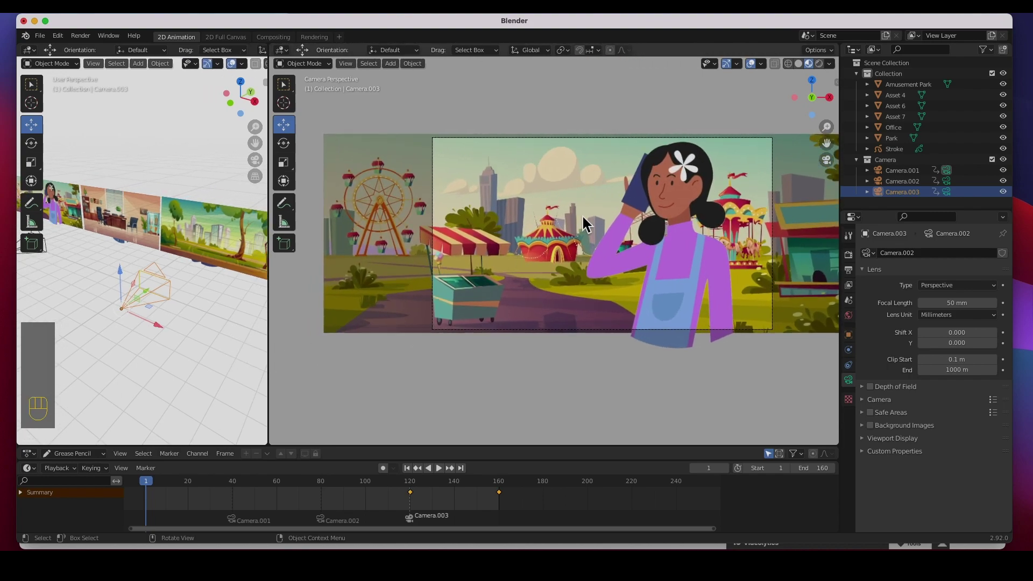
{"action": "scroll", "coordinate": [583, 219], "scroll_direction": "up", "scroll_amount": 3}
{"action": "middle_click_drag", "start_coordinate": [669, 225], "coordinate": [596, 231], "text": "shift"}
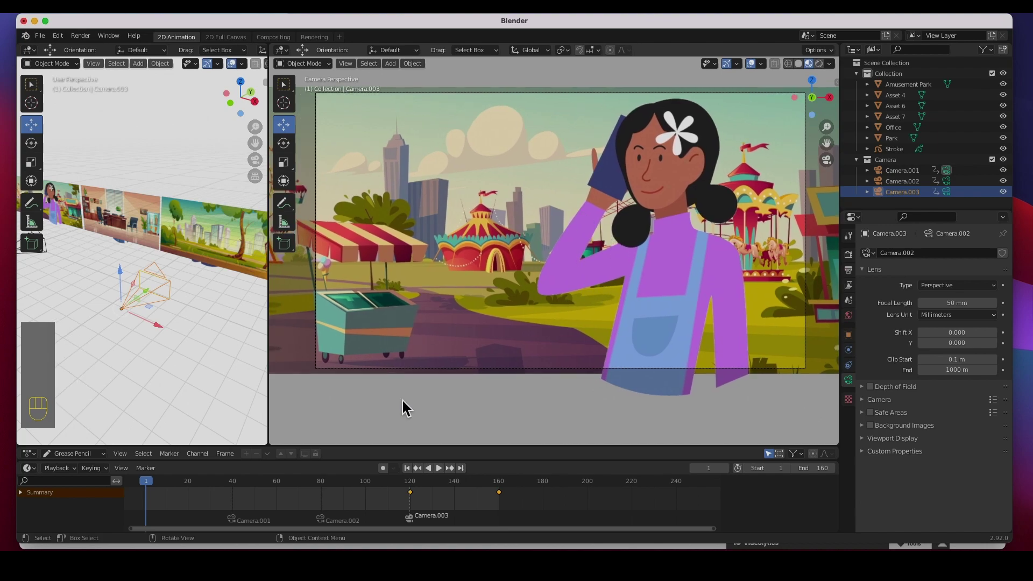
Play and scrub through the animation with nothing selected to review the camera moves around the frame 40 marker, ending at frame 1.
{"action": "left_click", "coordinate": [438, 468]}
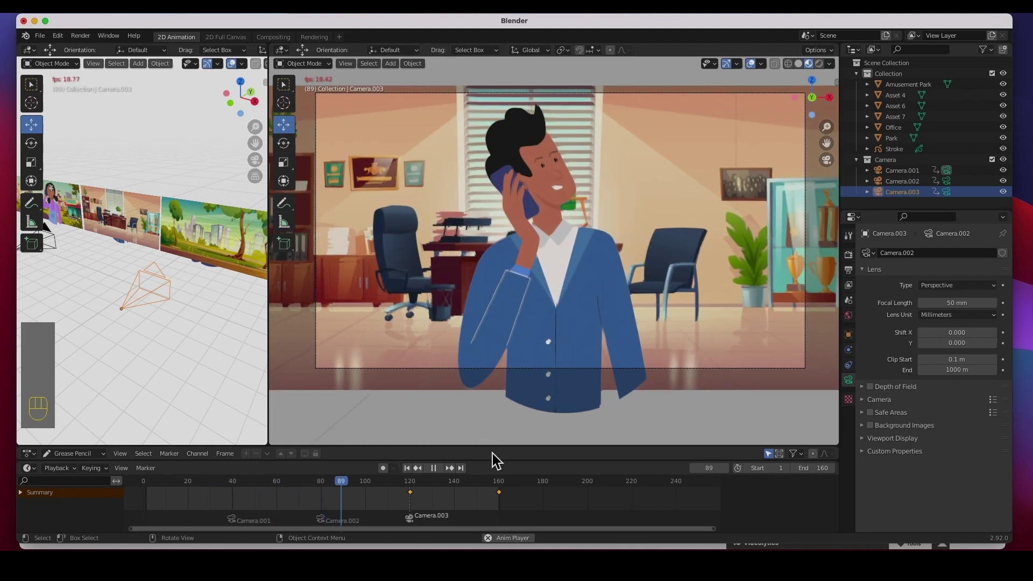
{"action": "left_click", "coordinate": [436, 469]}
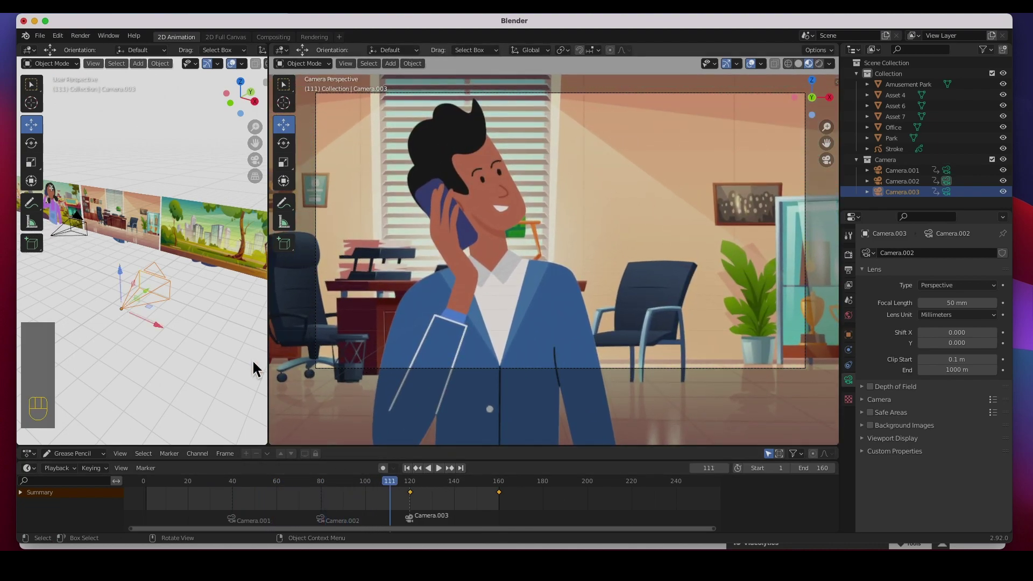
{"action": "left_click", "coordinate": [200, 392]}
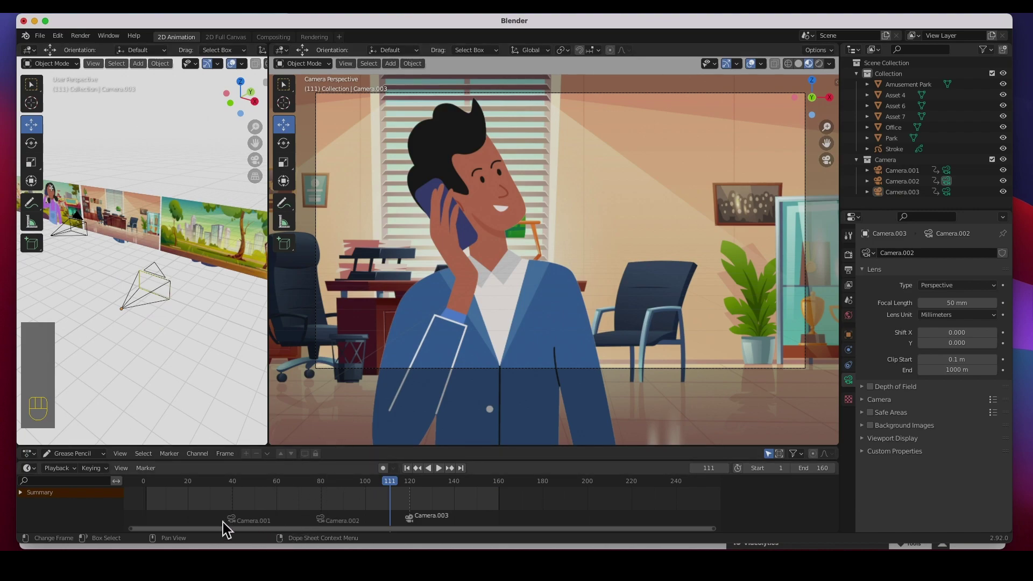
{"action": "left_click_drag", "start_coordinate": [146, 483], "coordinate": [230, 483]}
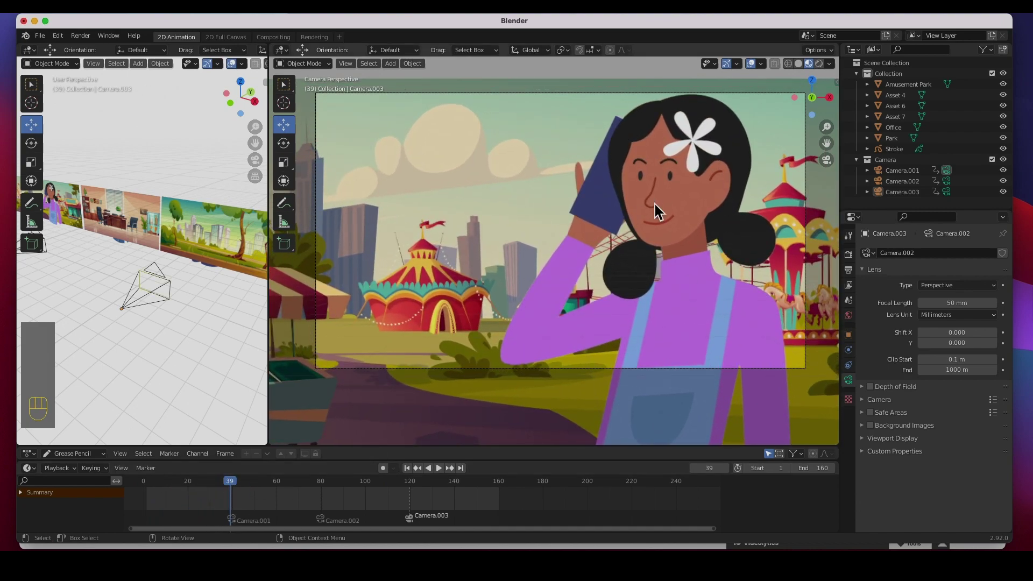
{"action": "key", "text": "space"}
{"action": "mouse_move", "coordinate": [244, 483]}
{"action": "left_mouse_down"}
{"action": "mouse_move", "coordinate": [323, 481]}
{"action": "mouse_move", "coordinate": [234, 482]}
{"action": "left_mouse_up"}
{"action": "key", "text": "space"}
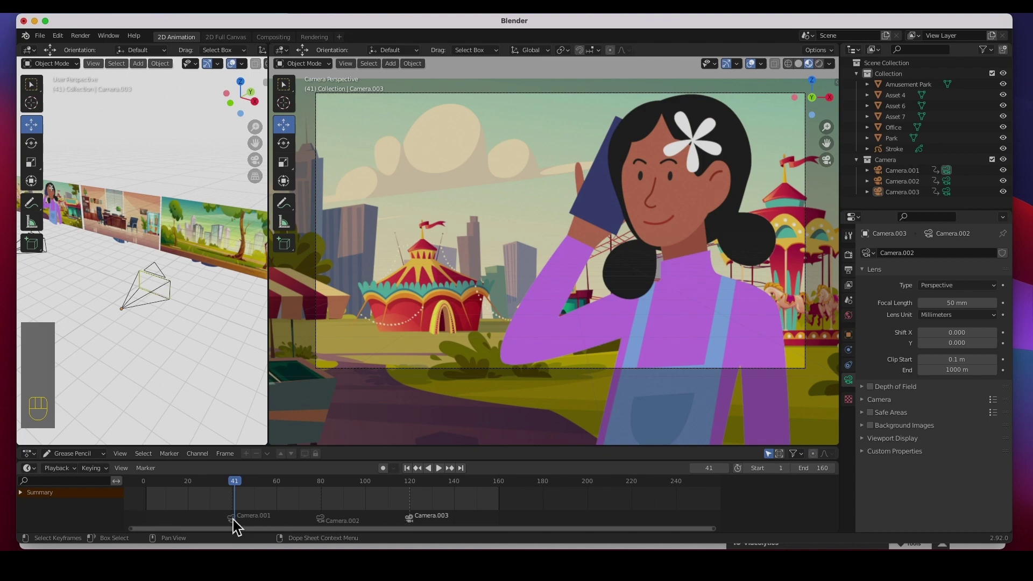
{"action": "left_click_drag", "start_coordinate": [181, 485], "coordinate": [150, 485]}
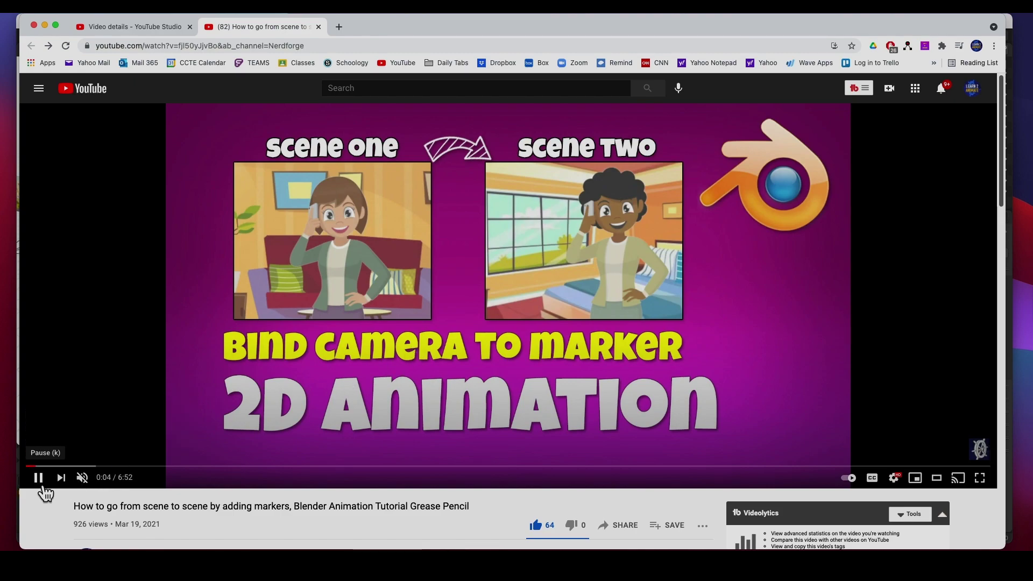
Switch to the YouTube tutorial on adding markers between scenes, skip through its opening, and pause it at 0:21.
{"action": "left_click", "coordinate": [48, 466]}
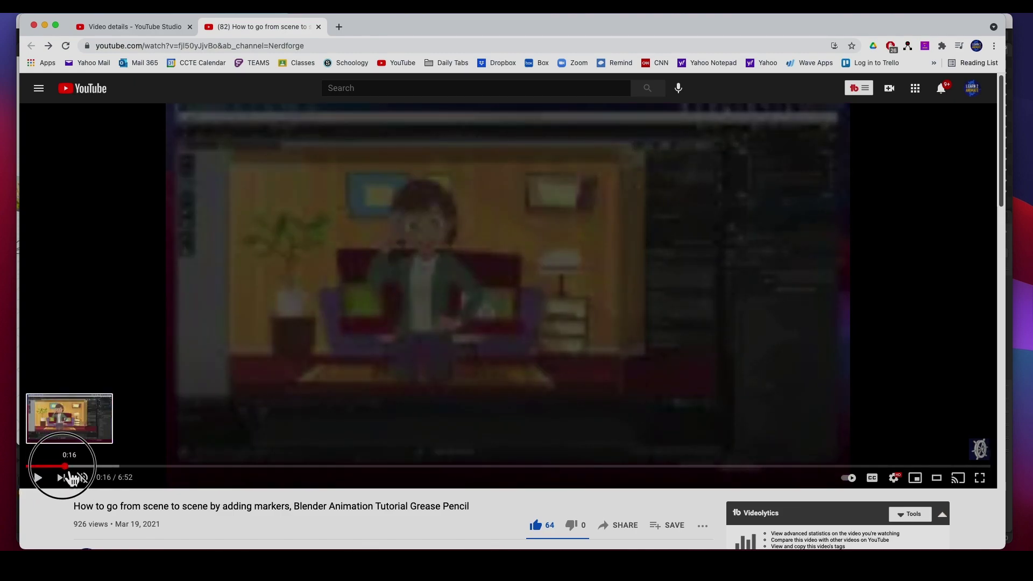
{"action": "left_click", "coordinate": [71, 466]}
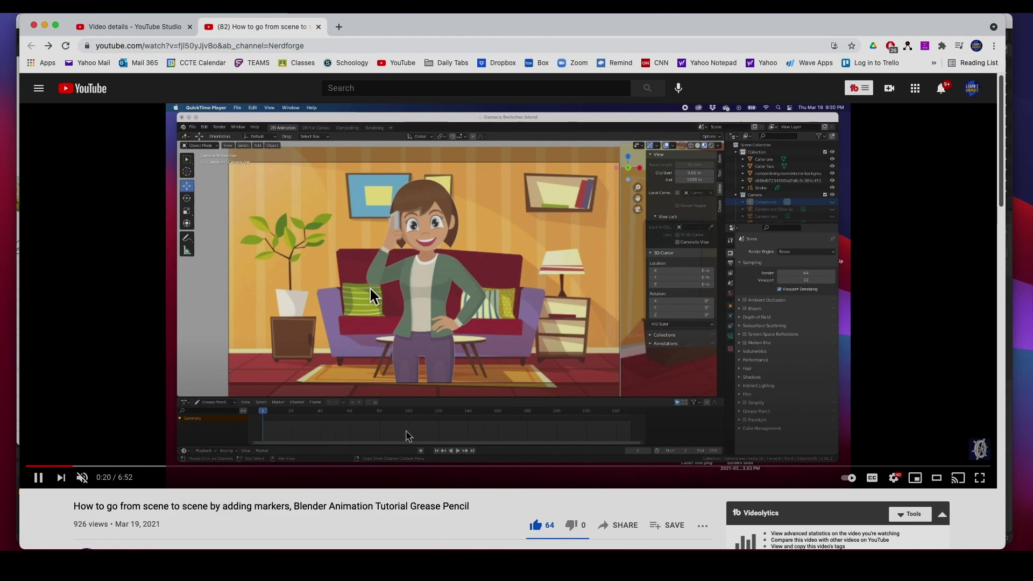
{"action": "left_click", "coordinate": [38, 477]}
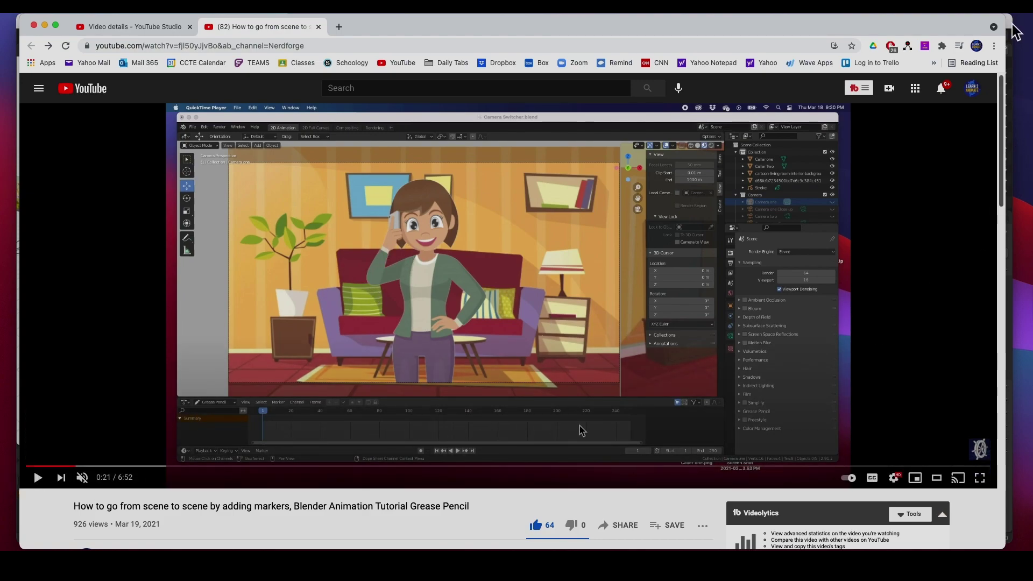
Return to Blender and play the finished camera animation from frame 1.
{"action": "key", "text": "super+Tab"}
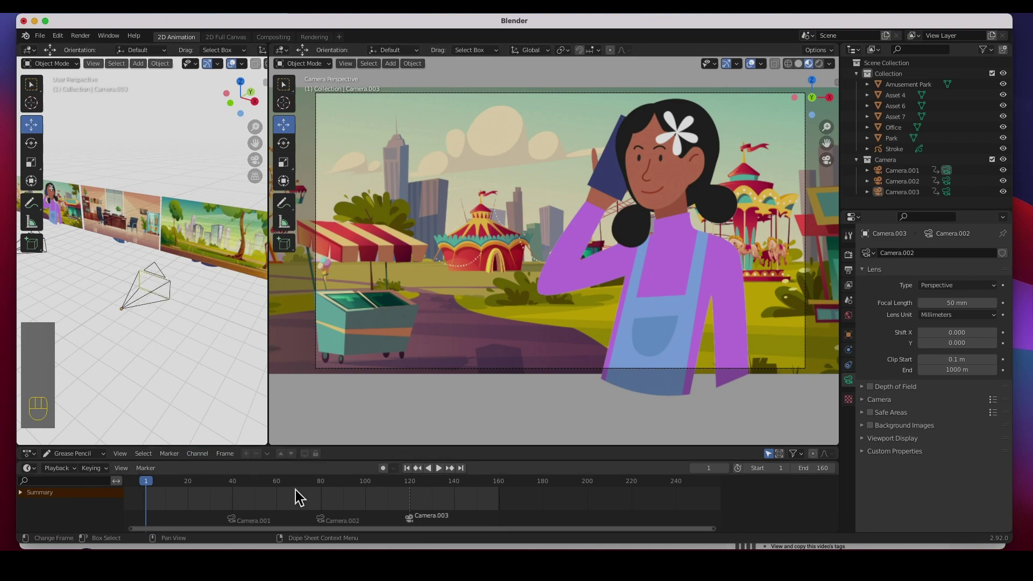
{"action": "left_click", "coordinate": [440, 468]}
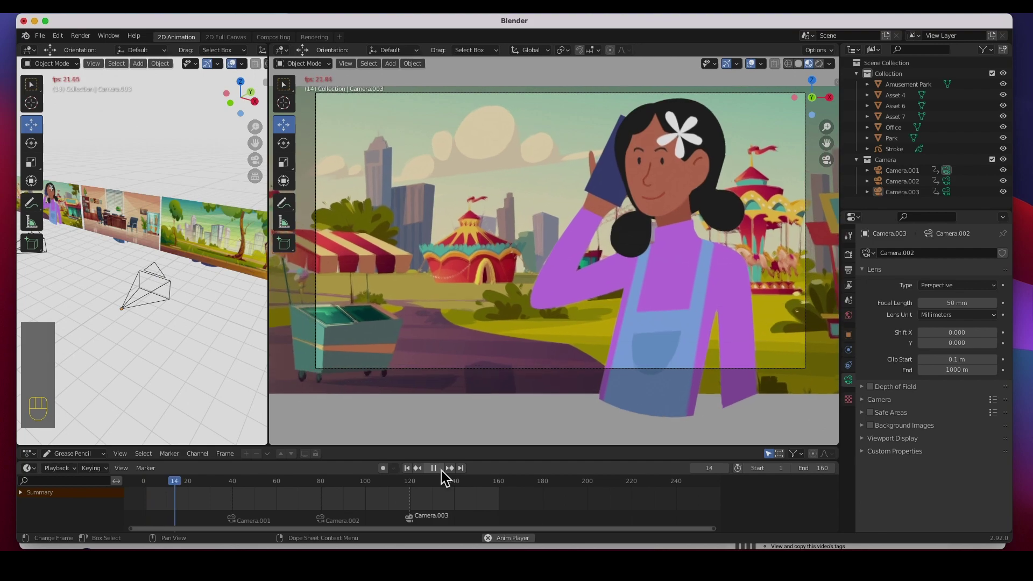